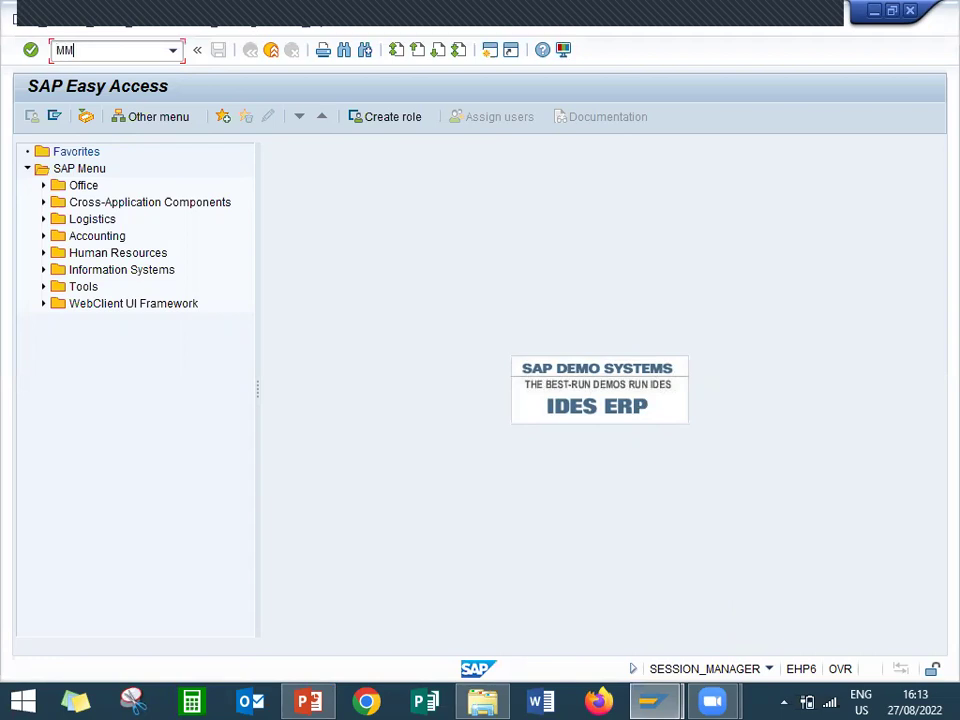
Step: Start an MM01 material with industry sector Mechanical Engineering and material type Semi-finished product
key(Return)
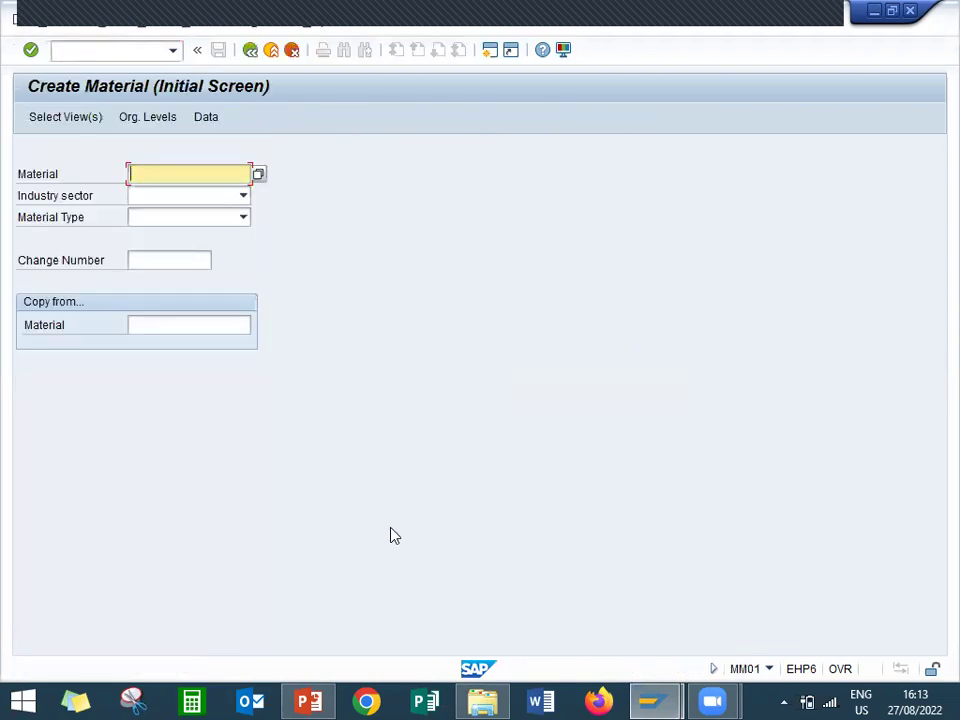
click(243, 195)
key(Down)
key(Down)
key(Down)
key(Down)
key(Down)
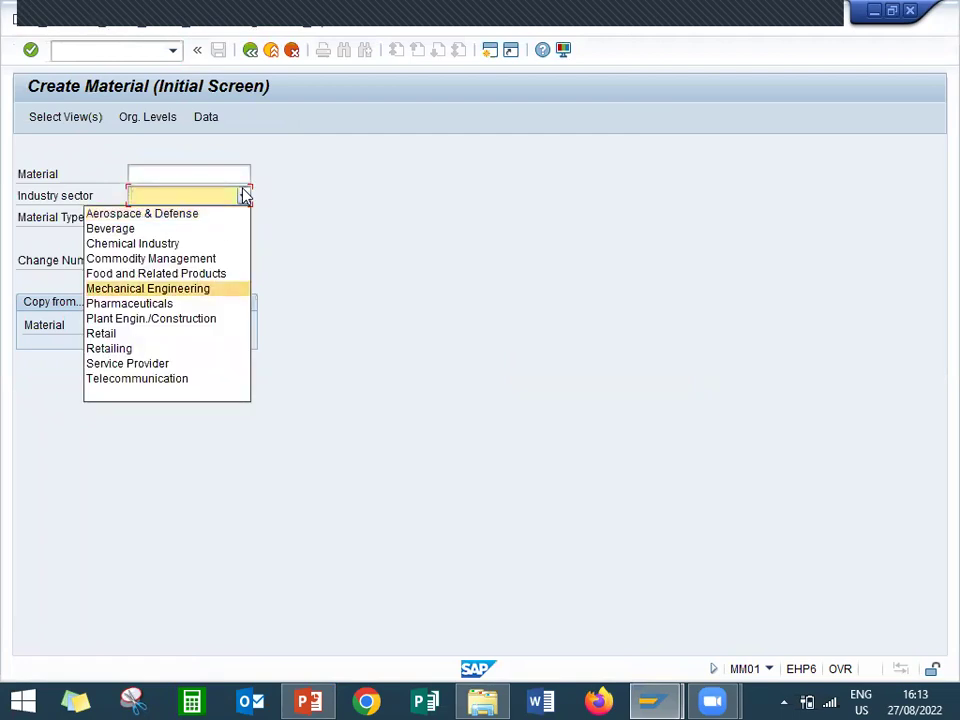
key(Return)
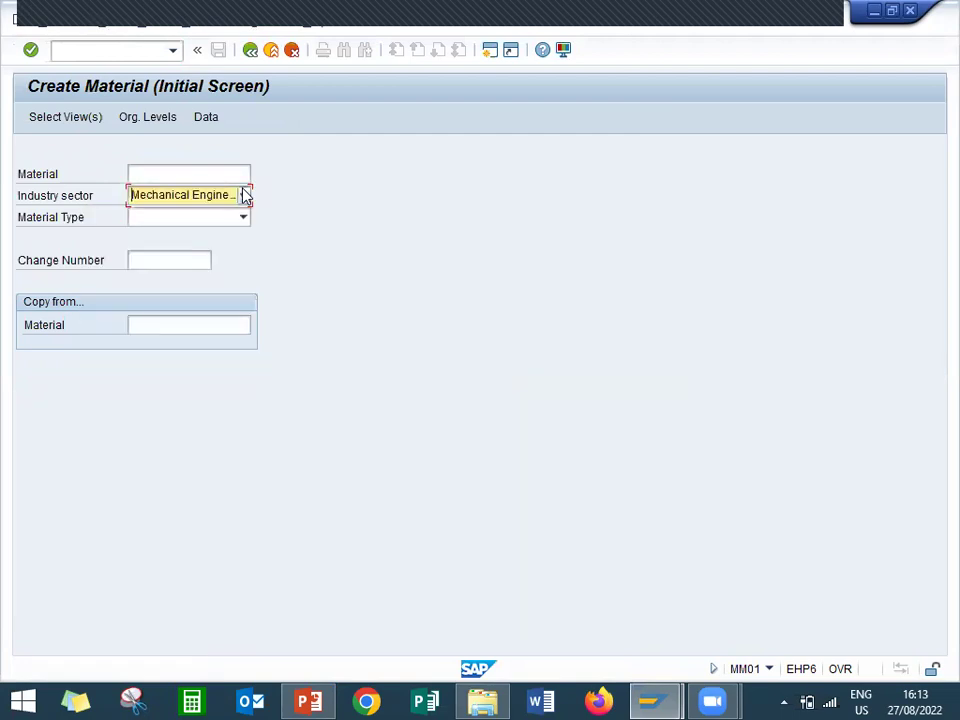
click(182, 219)
key(s)
key(s)
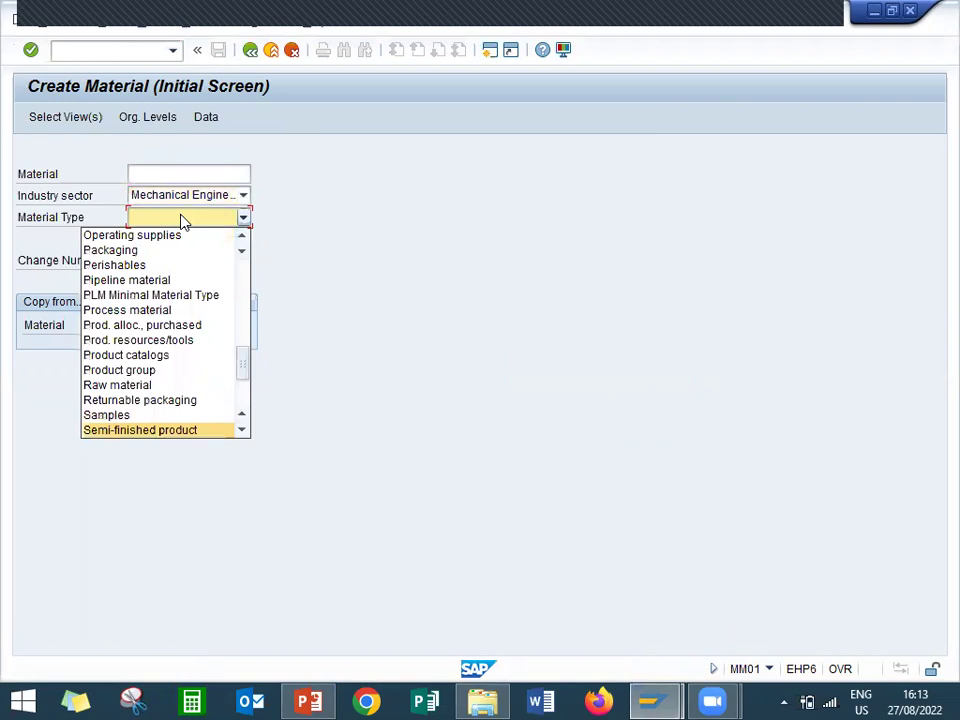
key(Return)
key(Return)
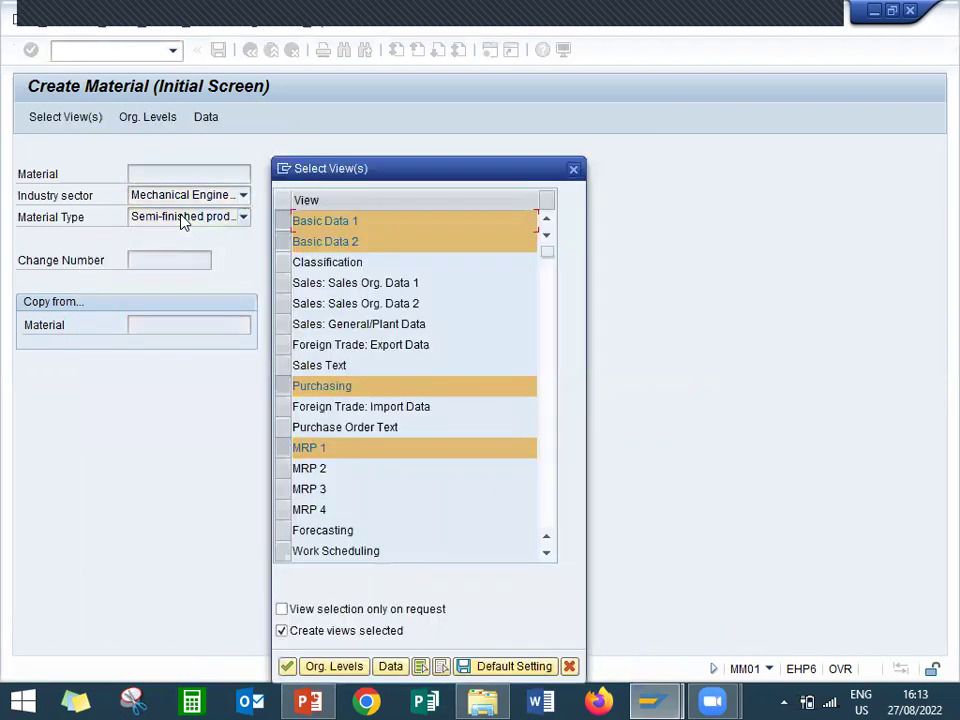
Step: Add the Sales Org. Data 1, Sales Org. Data 2 and Sales General/Plant Data views
click(284, 283)
click(284, 304)
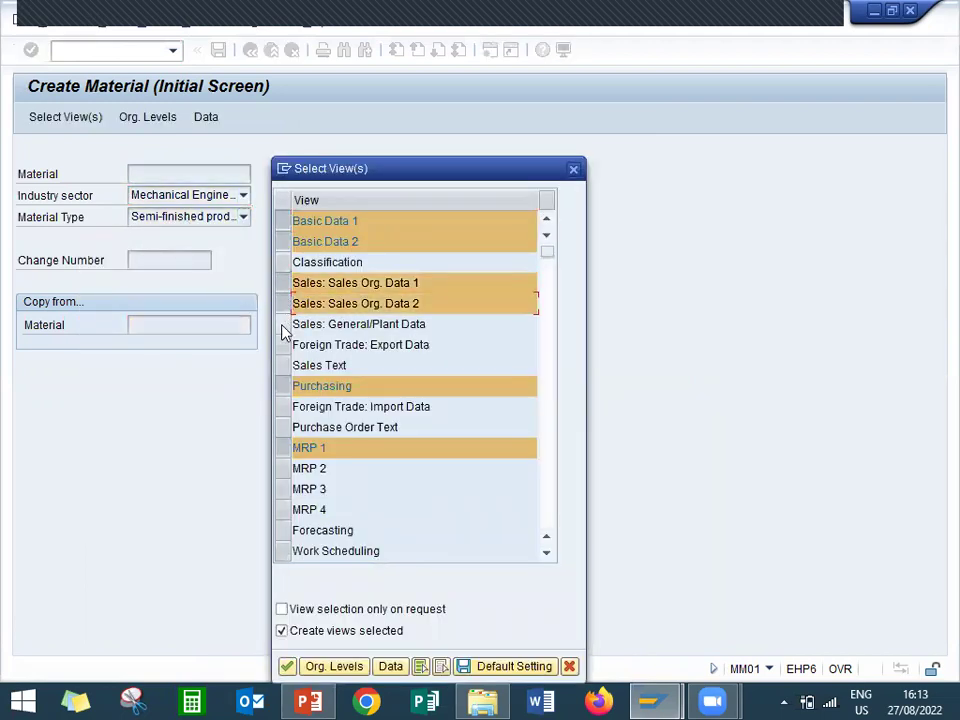
click(284, 324)
key(Return)
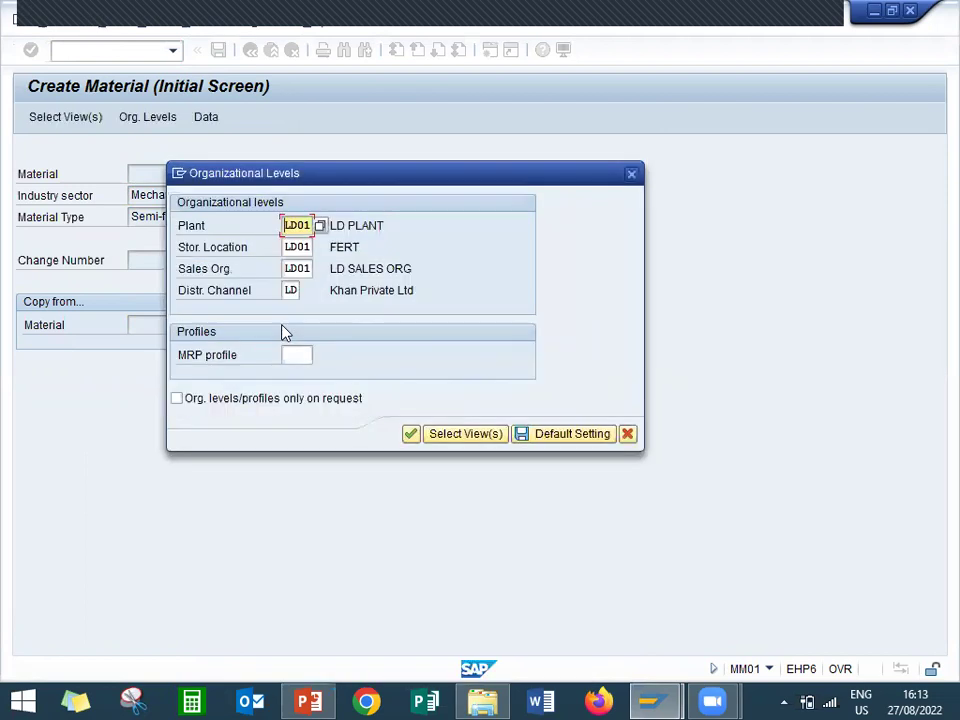
Step: Set organizational levels to plant 1000, storage location 0001 and sales organization 1000
text(1000)
key(Tab)
key(BackSpace)
key(BackSpace)
key(BackSpace)
key(BackSpace)
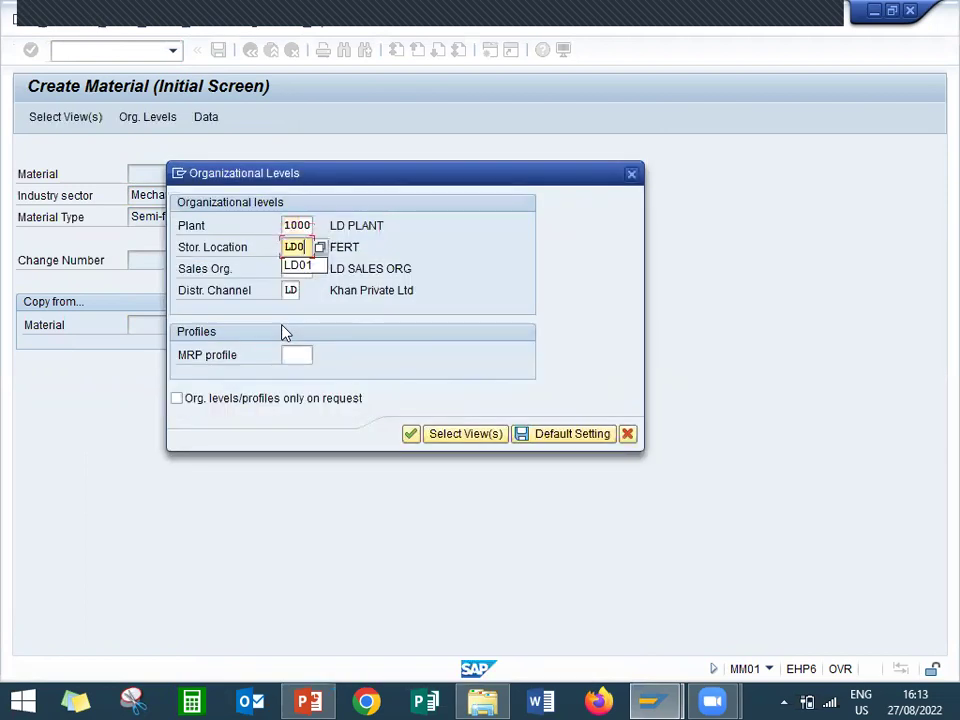
key(Down)
key(Down)
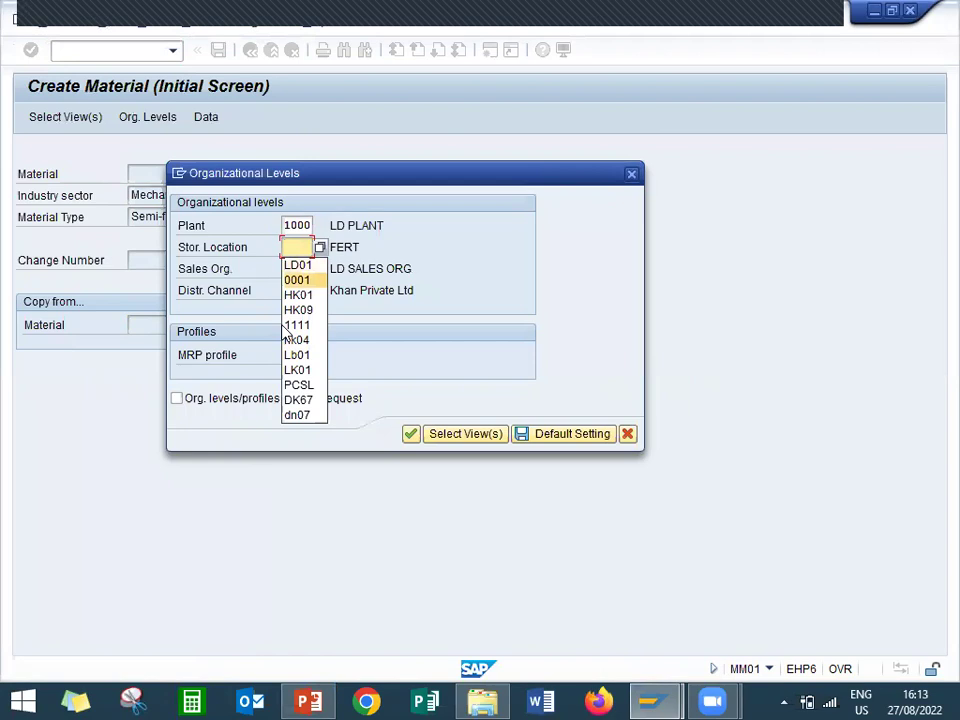
key(Return)
key(Tab)
key(BackSpace)
key(BackSpace)
key(BackSpace)
key(BackSpace)
key(Down)
key(Return)
key(Tab)
key(BackSpace)
key(BackSpace)
Step: Use distribution channel 10, then enter description STEERRING SHEELS, base unit EA and material group 001
text(10)
key(Return)
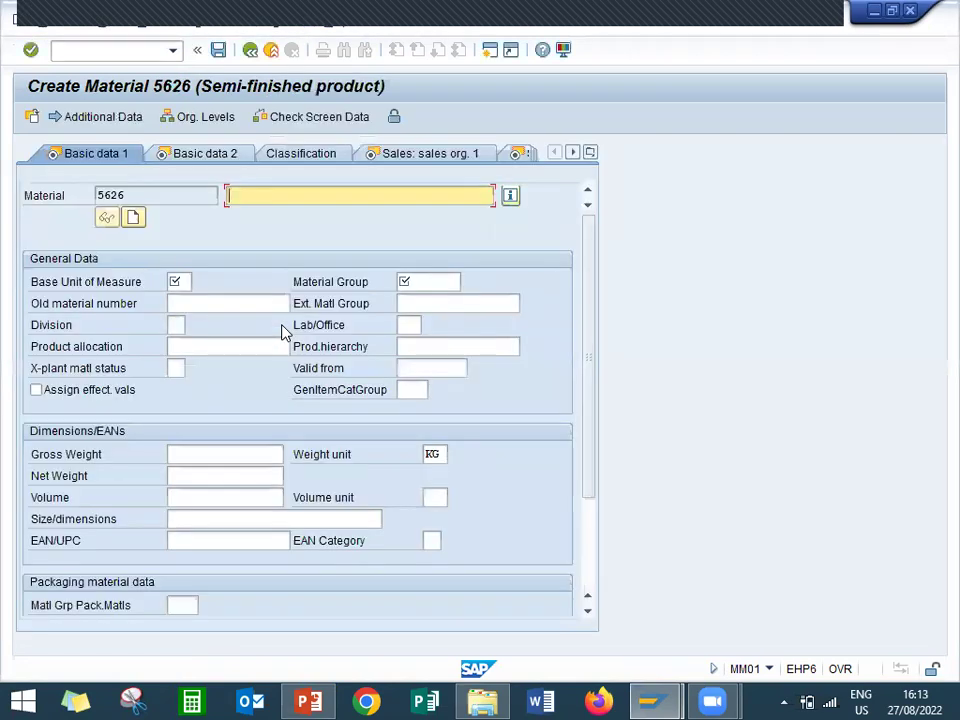
text(S)
key(Down)
key(Return)
key(Return)
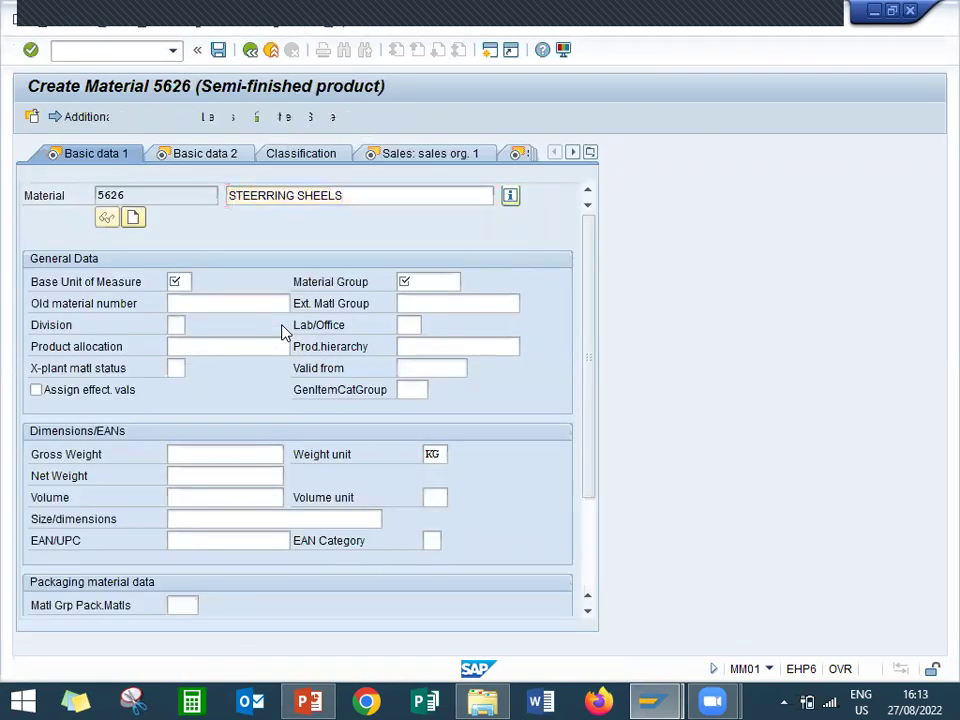
text(EA)
key(Return)
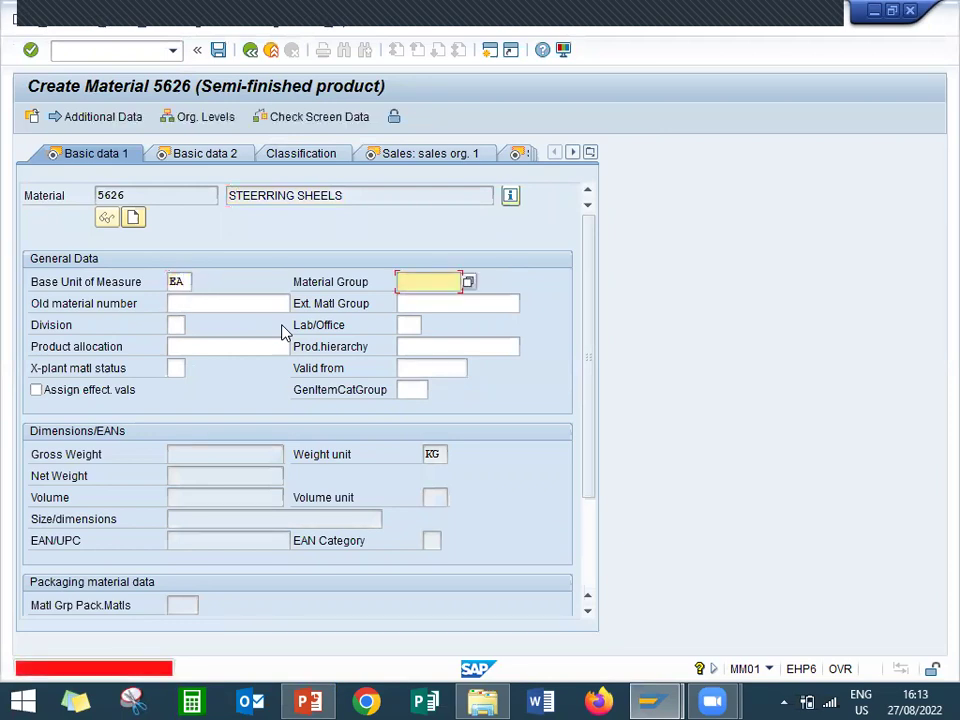
key(Return)
key(Return)
key(Return)
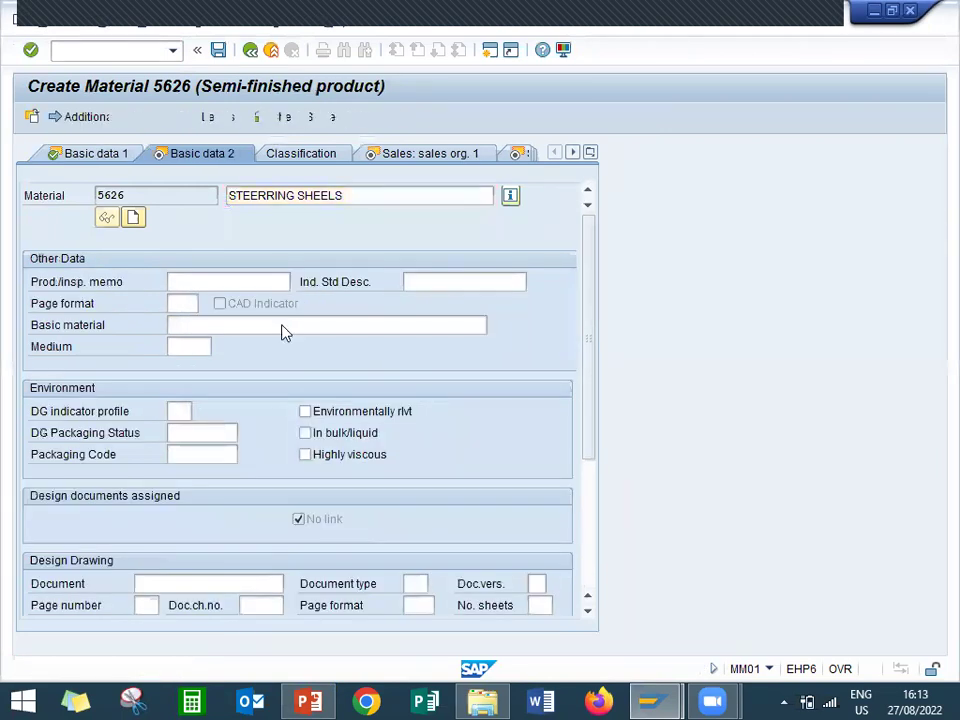
key(Return)
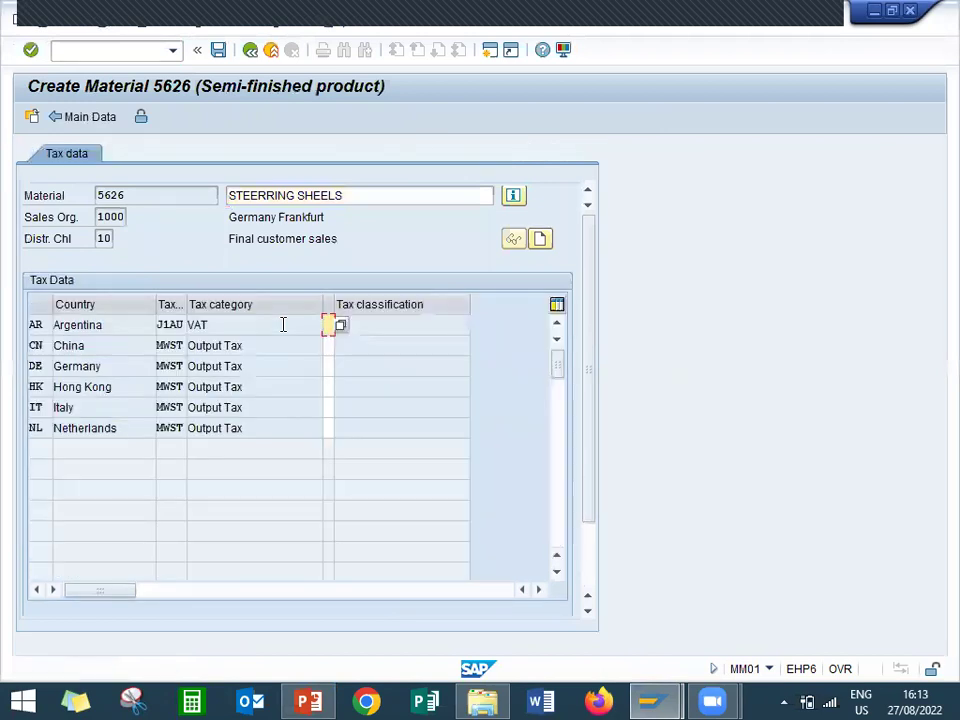
Step: Enter tax classification 0 for each country and confirm the tax data
key(Tab)
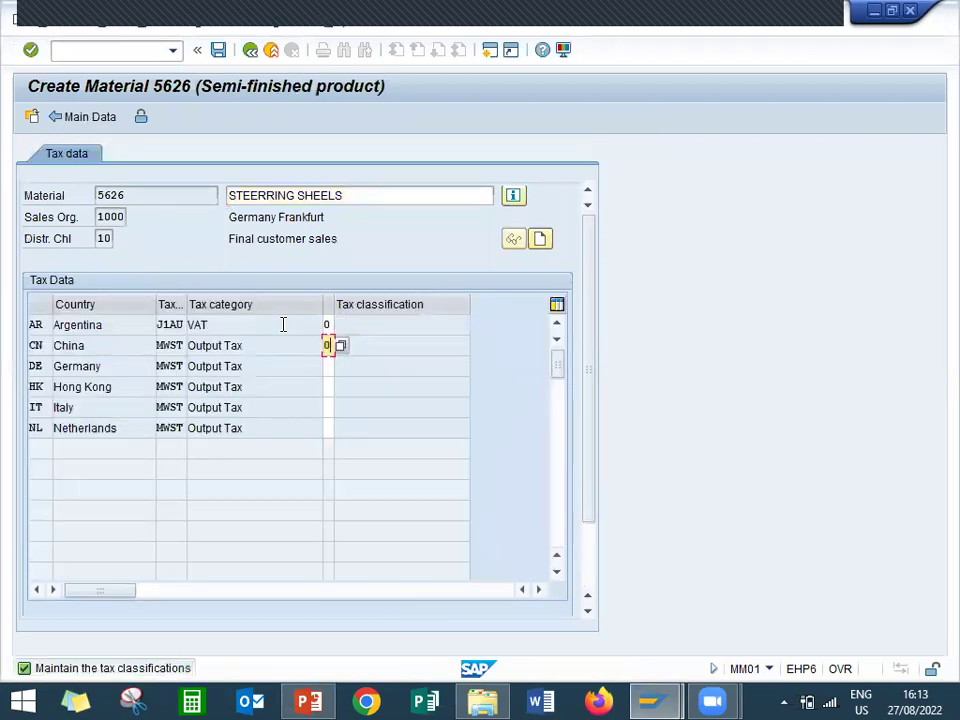
key(Tab)
key(Tab)
text(0)
key(Tab)
text(0)
key(shift+Tab)
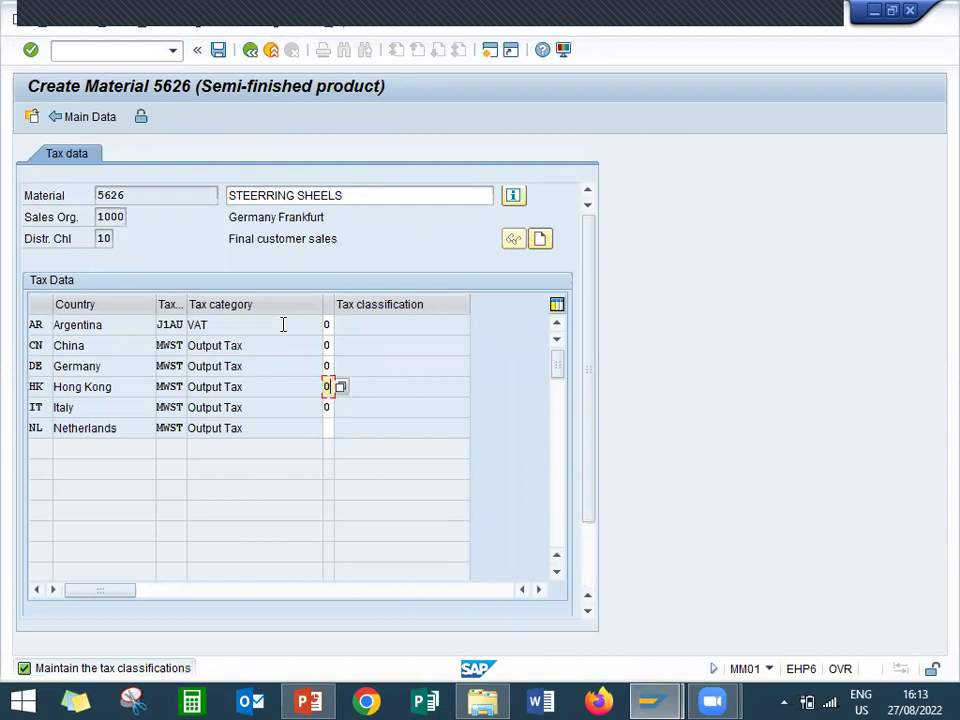
key(Tab)
key(Tab)
key(Return)
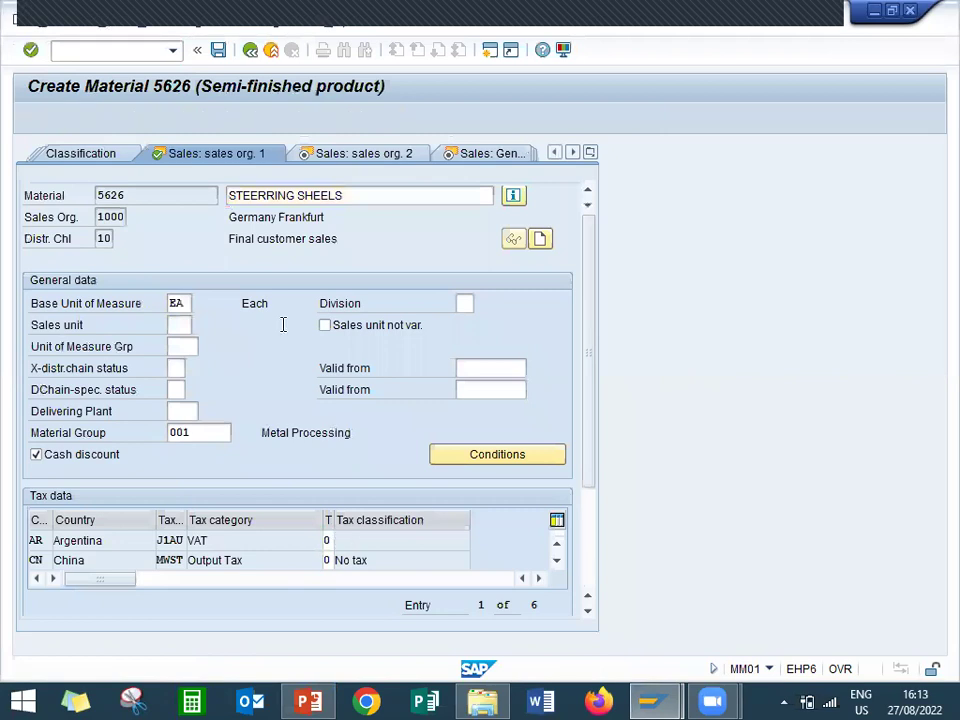
Step: On Sales org. 2, set item category group and general item category group both to BANS (Third-party item)
key(Return)
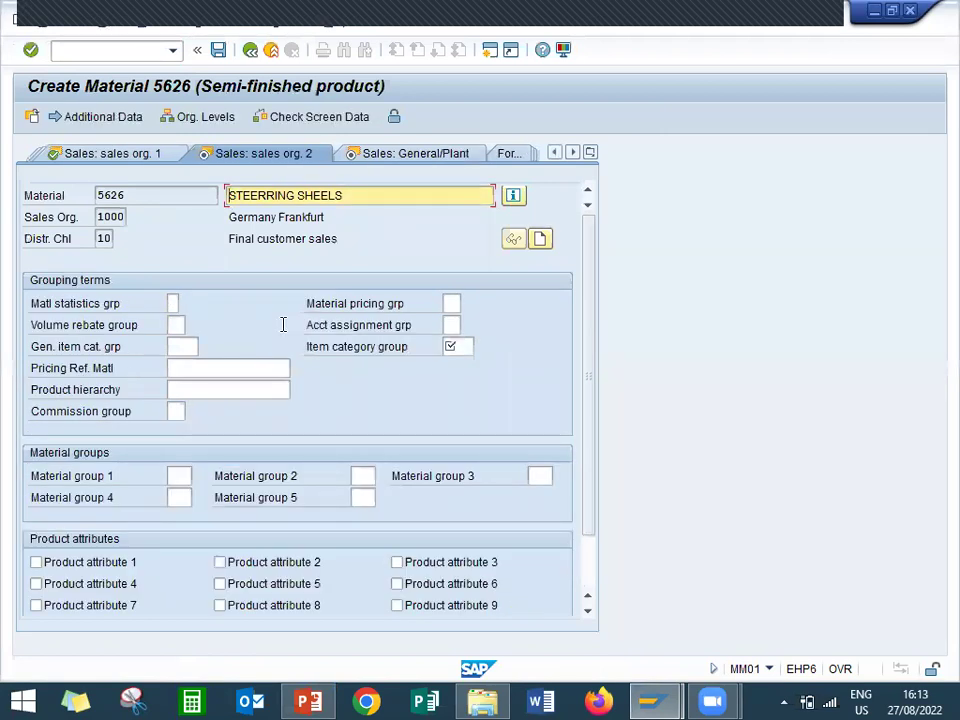
click(457, 350)
text(BAN)
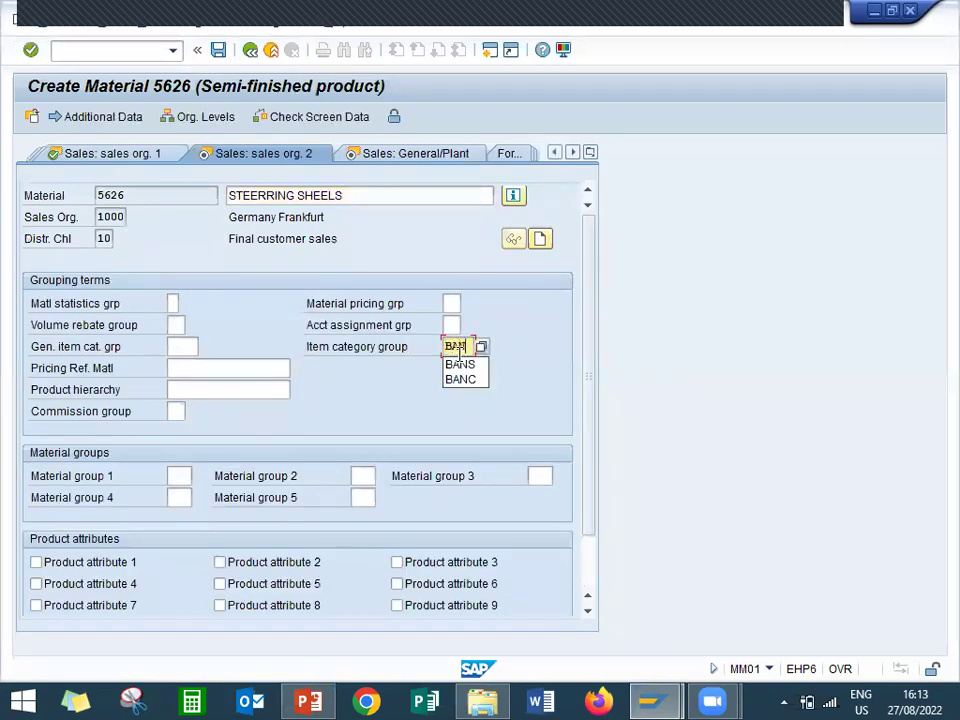
text(S)
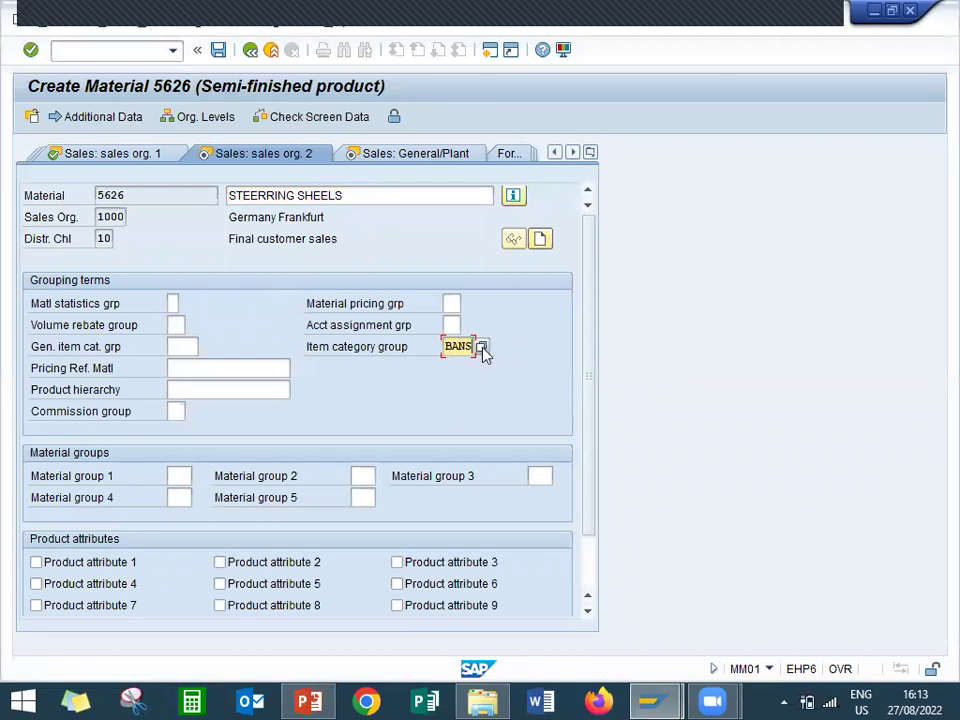
click(483, 350)
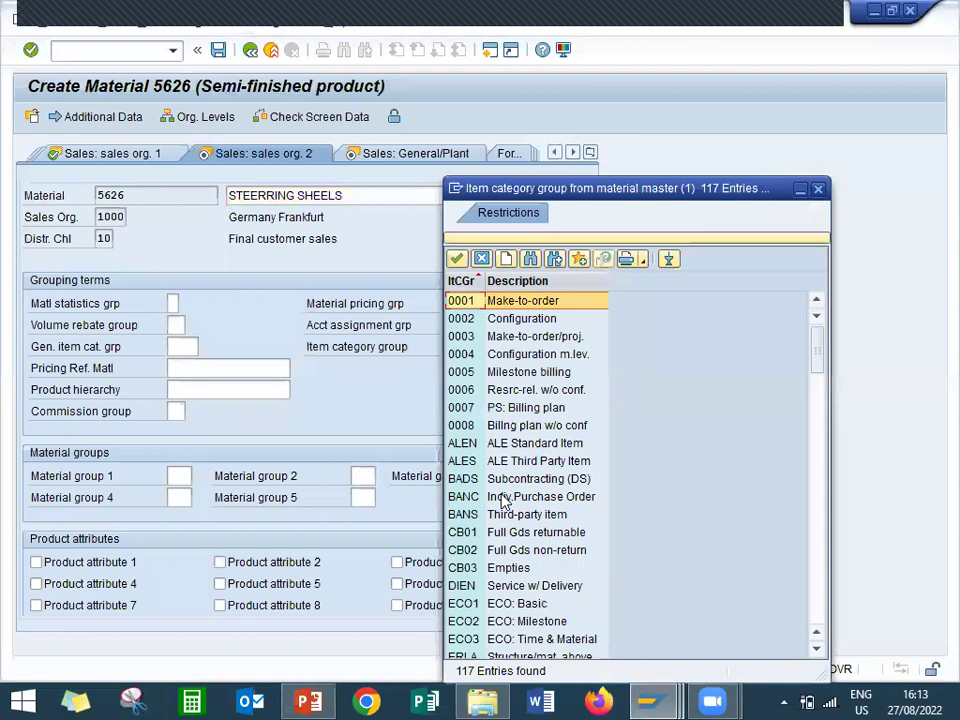
double_click(527, 515)
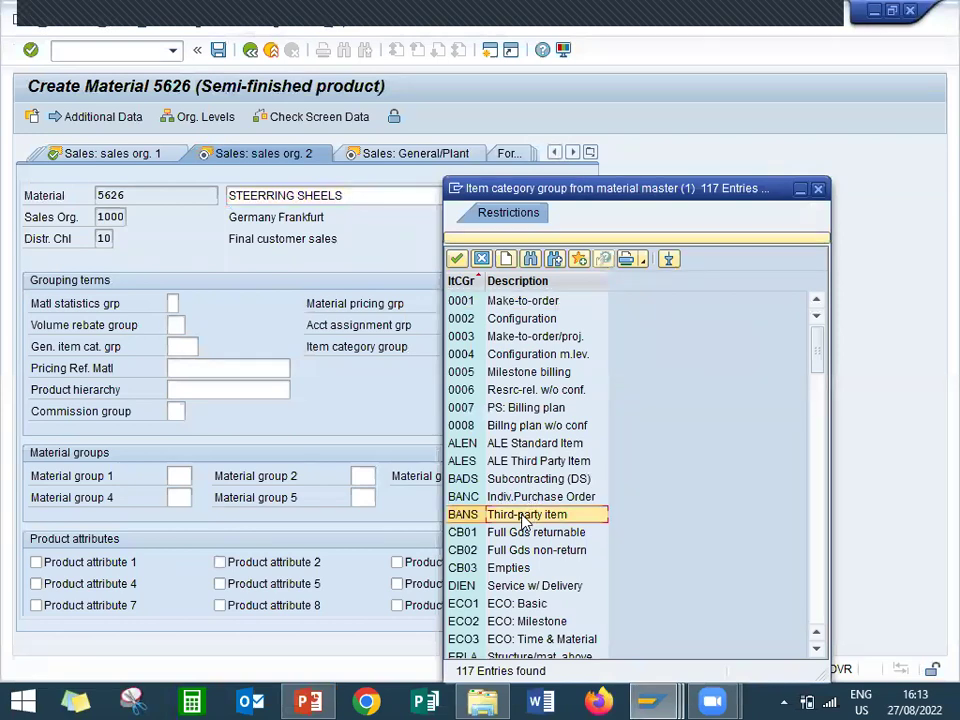
click(183, 346)
text(BANS)
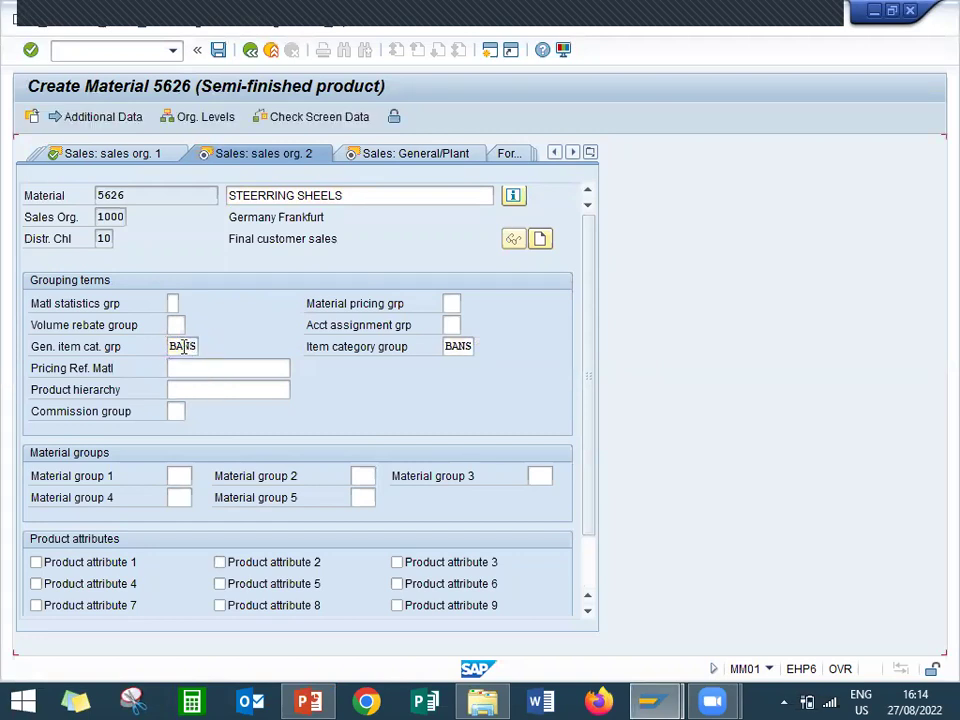
key(Return)
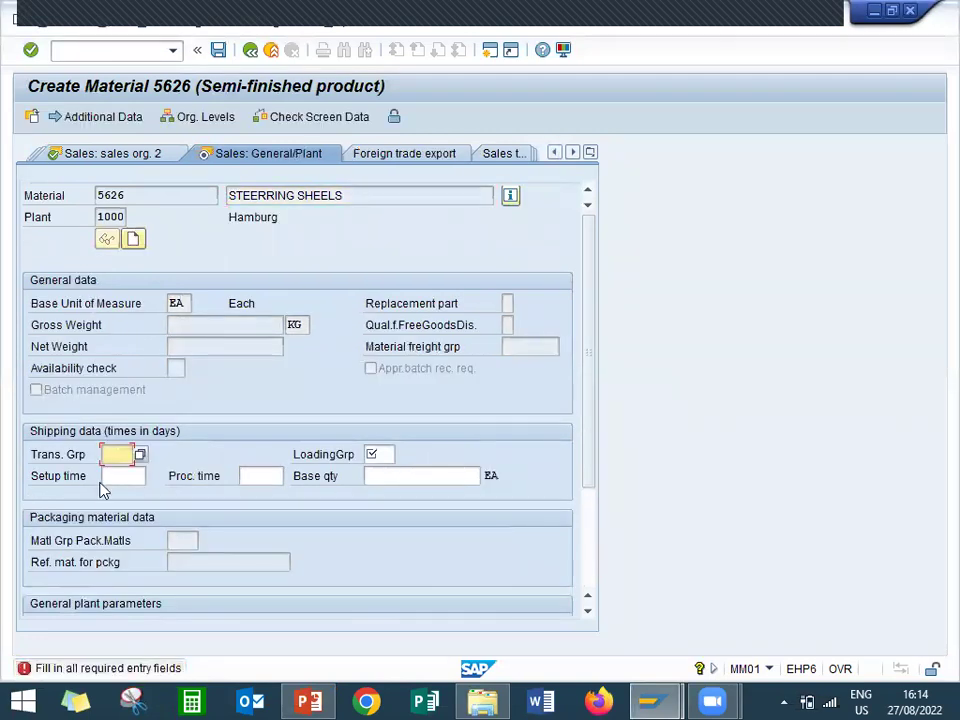
Step: Set transportation group 0001, loading group 0003 and MRP type ND
click(112, 472)
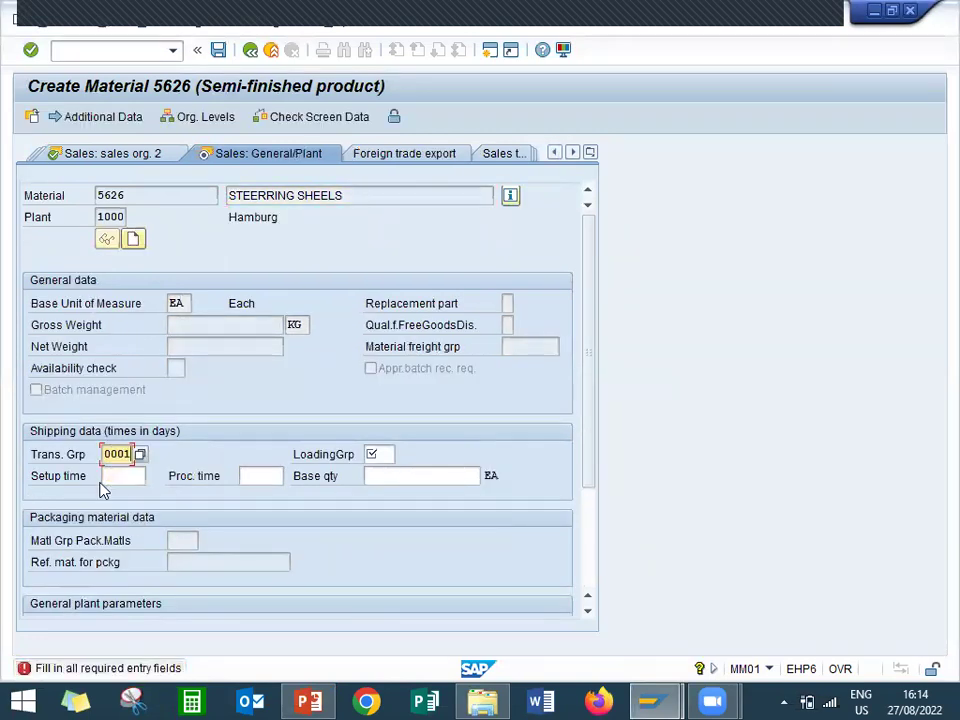
click(371, 454)
click(378, 469)
key(Return)
key(Return)
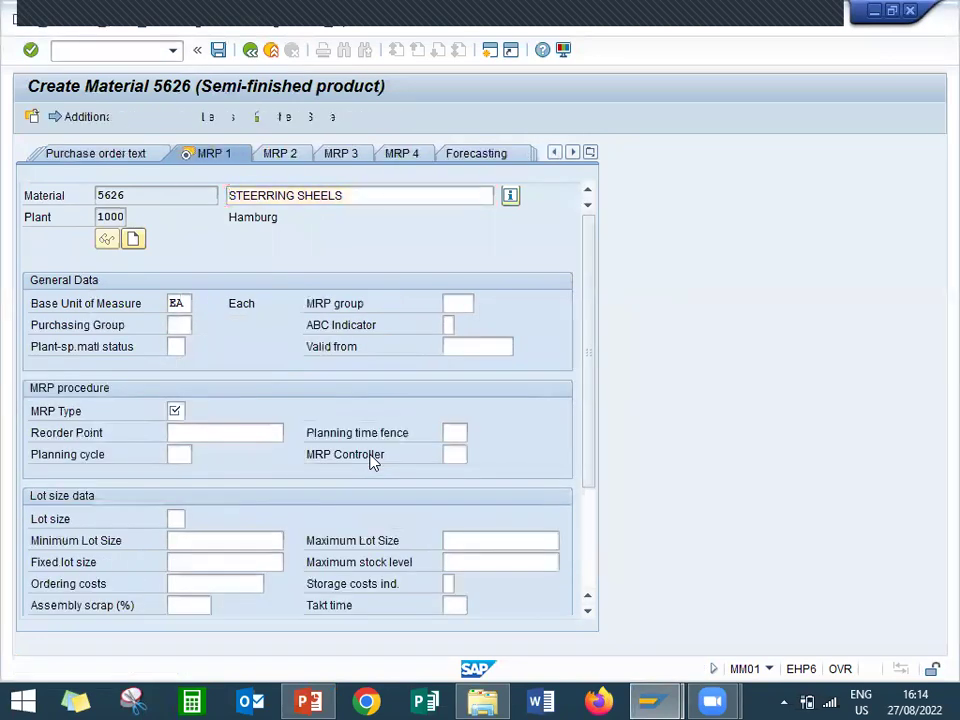
key(Return)
text(ND)
key(Return)
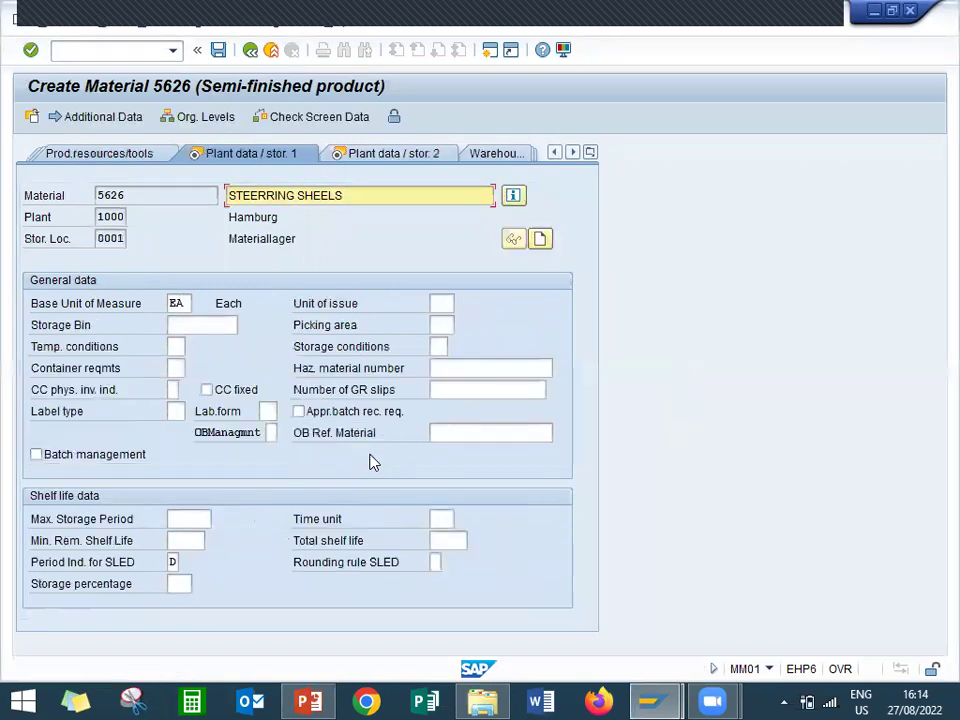
key(Return)
key(Return)
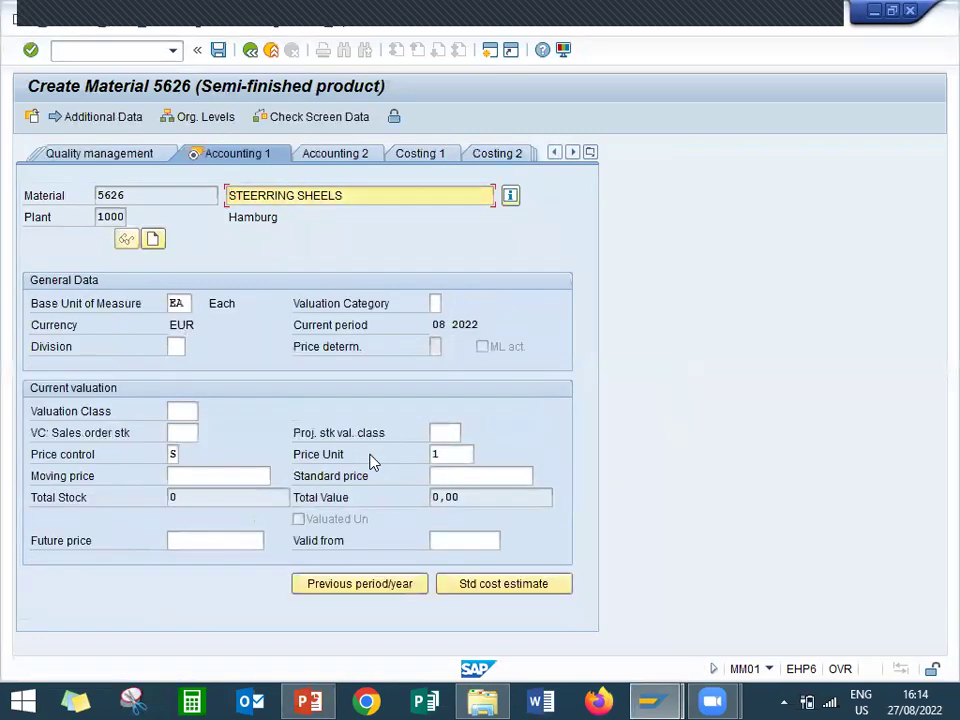
Step: Assign valuation class 7900 and save the material
click(182, 413)
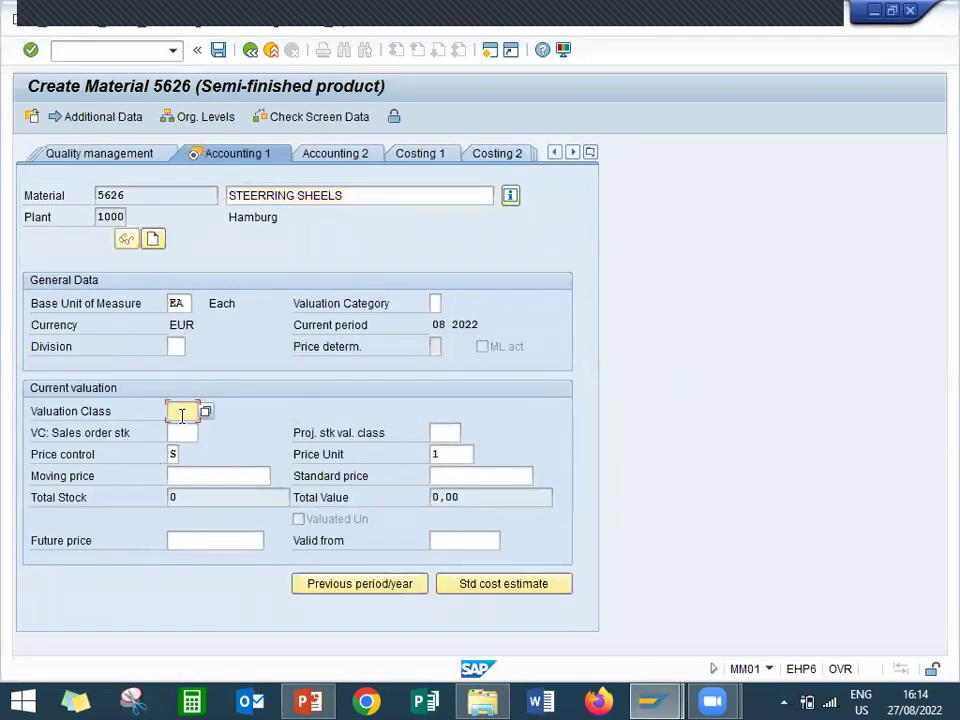
click(207, 411)
key(Return)
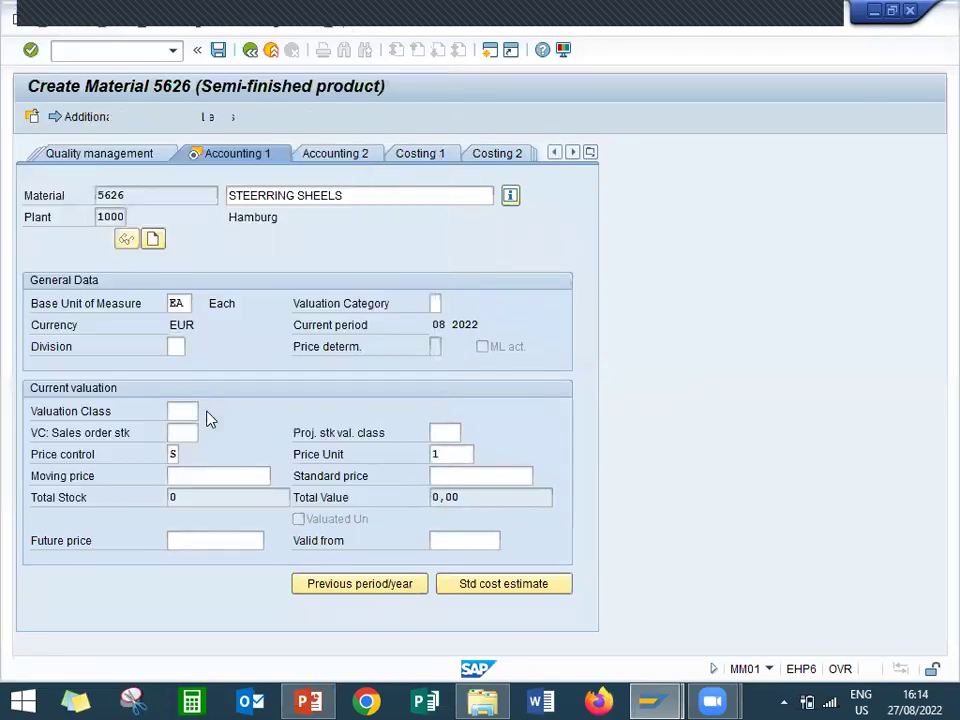
key(Return)
key(Return)
key(Return)
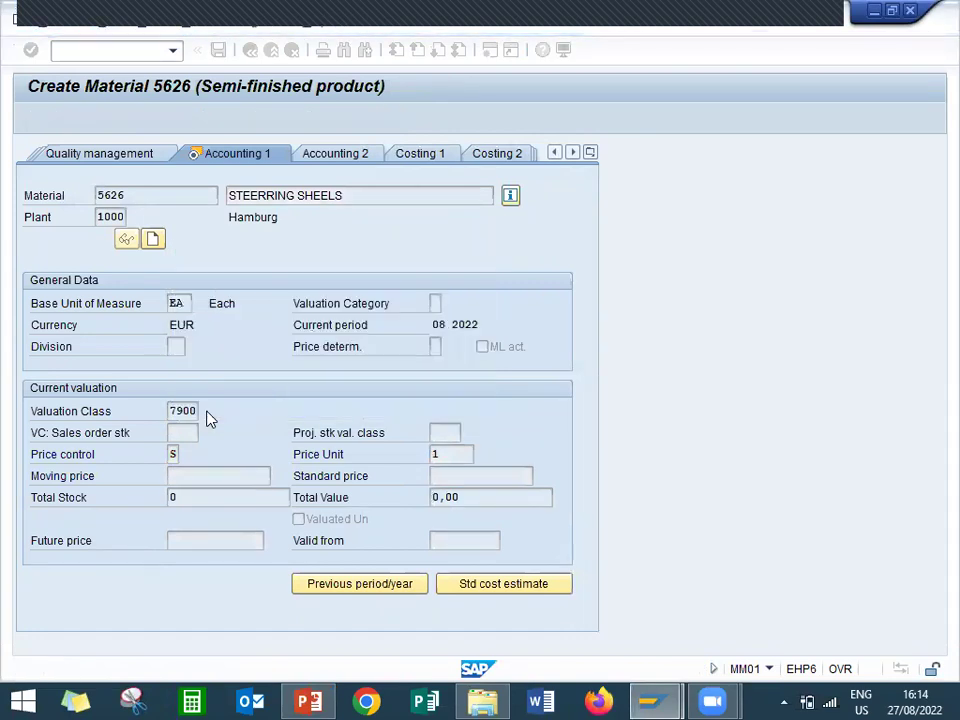
Step: Launch Notepad from the Run prompt
key(super+r)
text(notepad)
key(Return)
Step: Write material 5626, the customer number and the vendor number on separate lines, then return to SAP
text(5626)
key(Return)
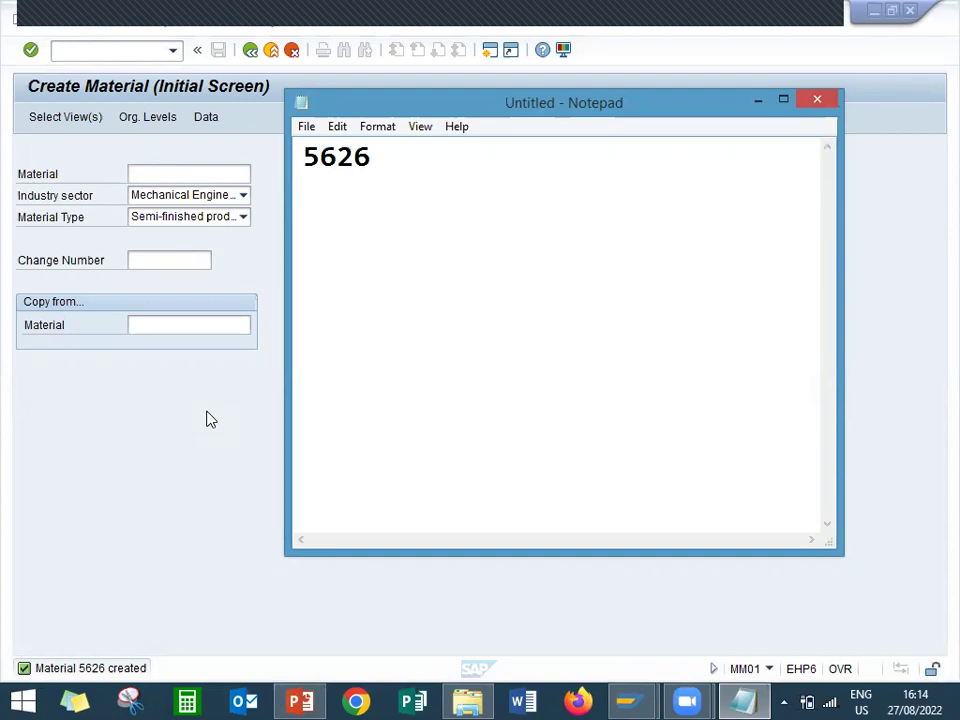
text(6000)
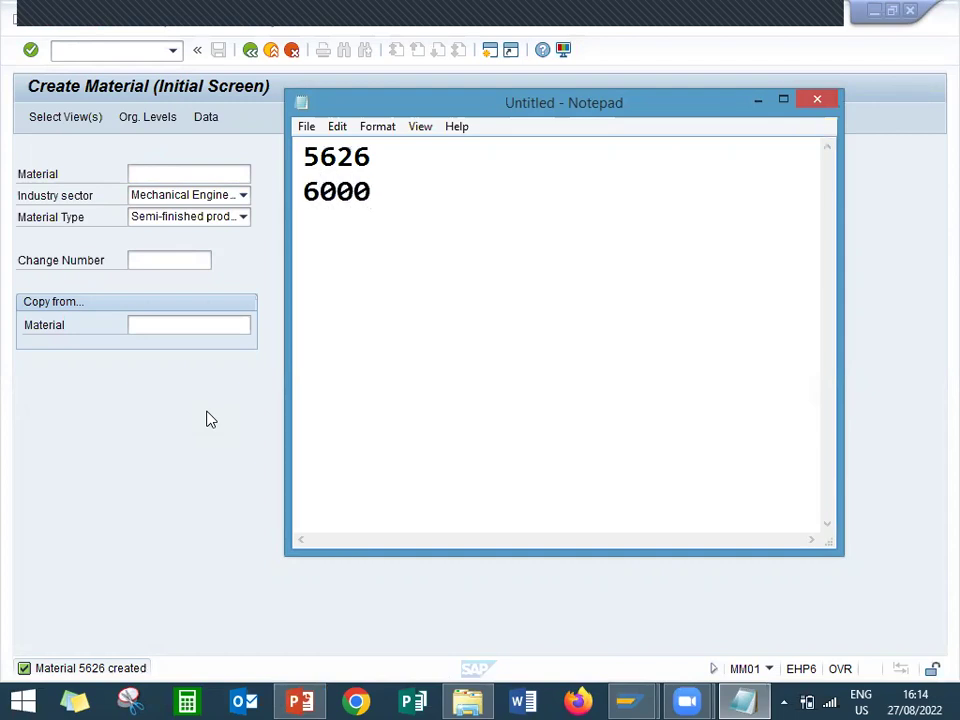
text(000000100)
key(Return)
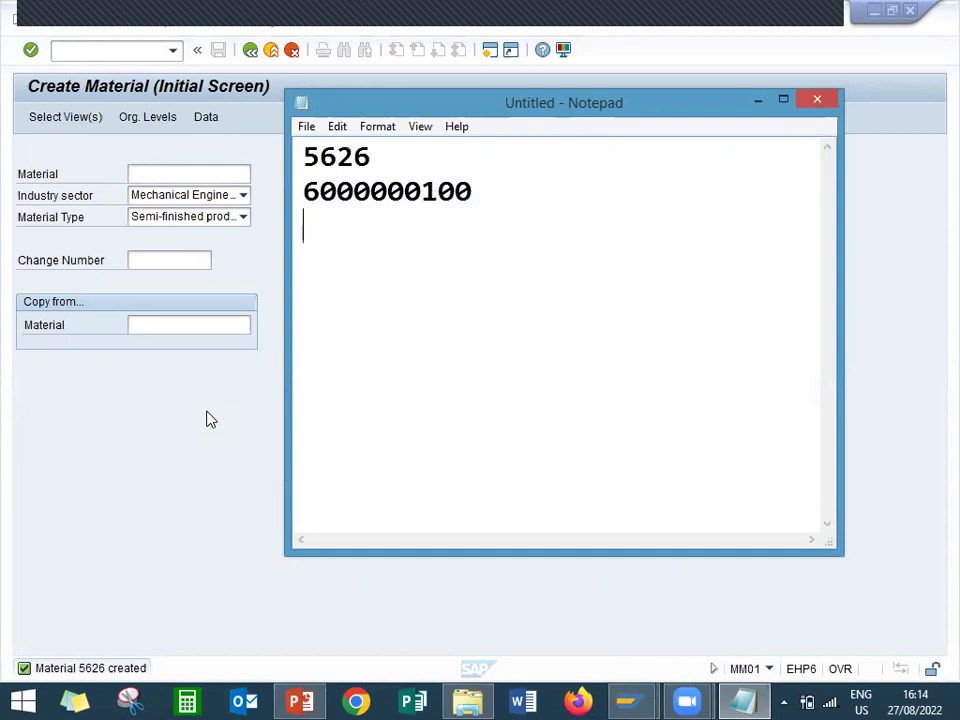
text(CUST )
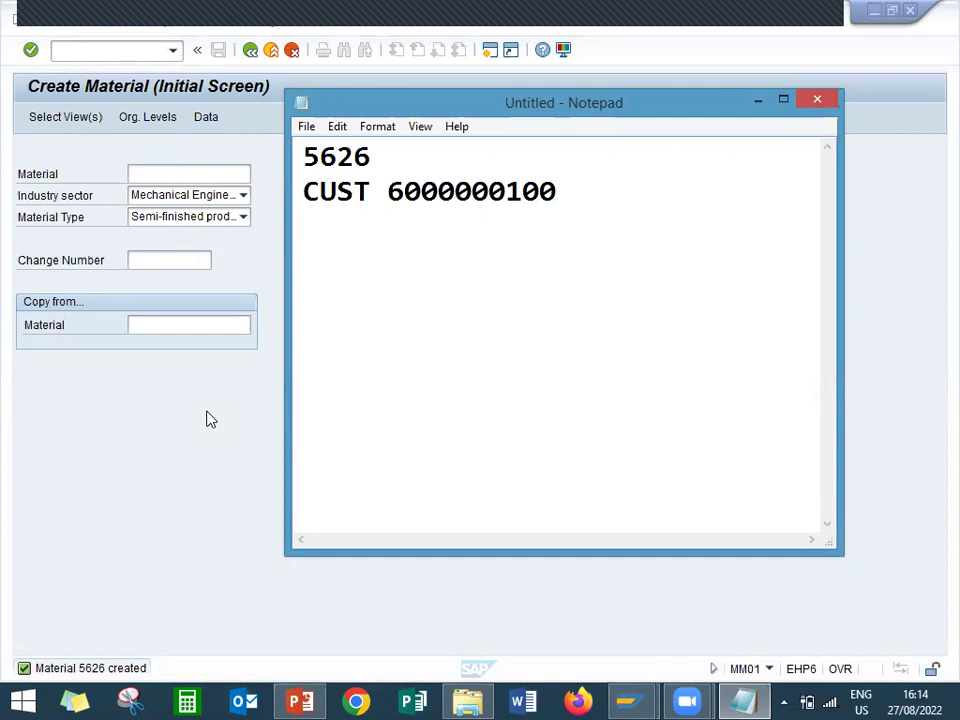
text(VN 6)
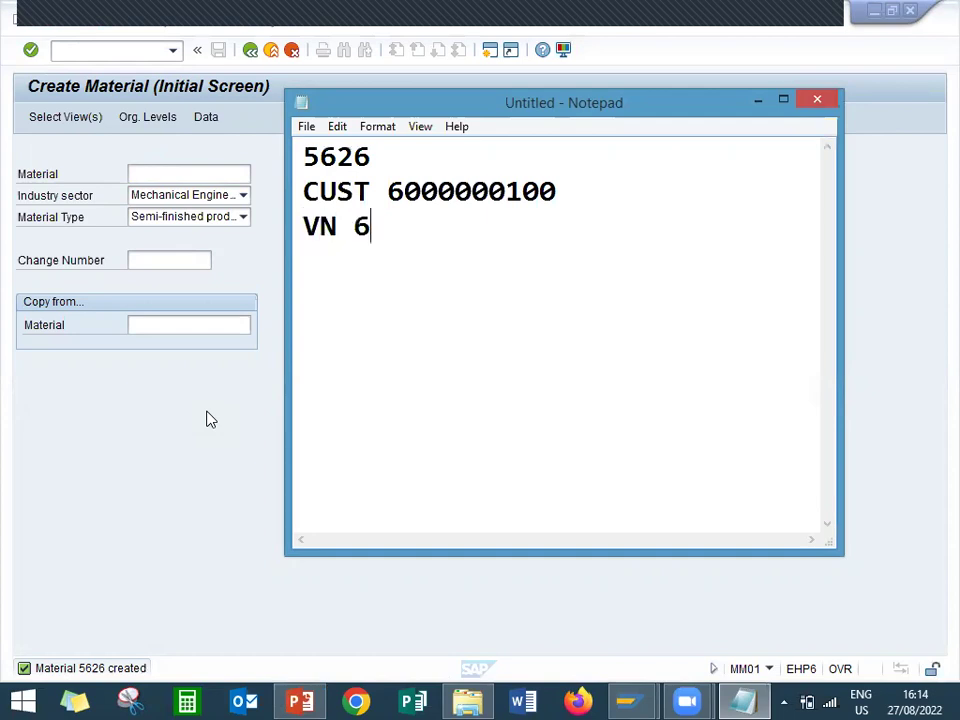
key(BackSpace)
text(7000816)
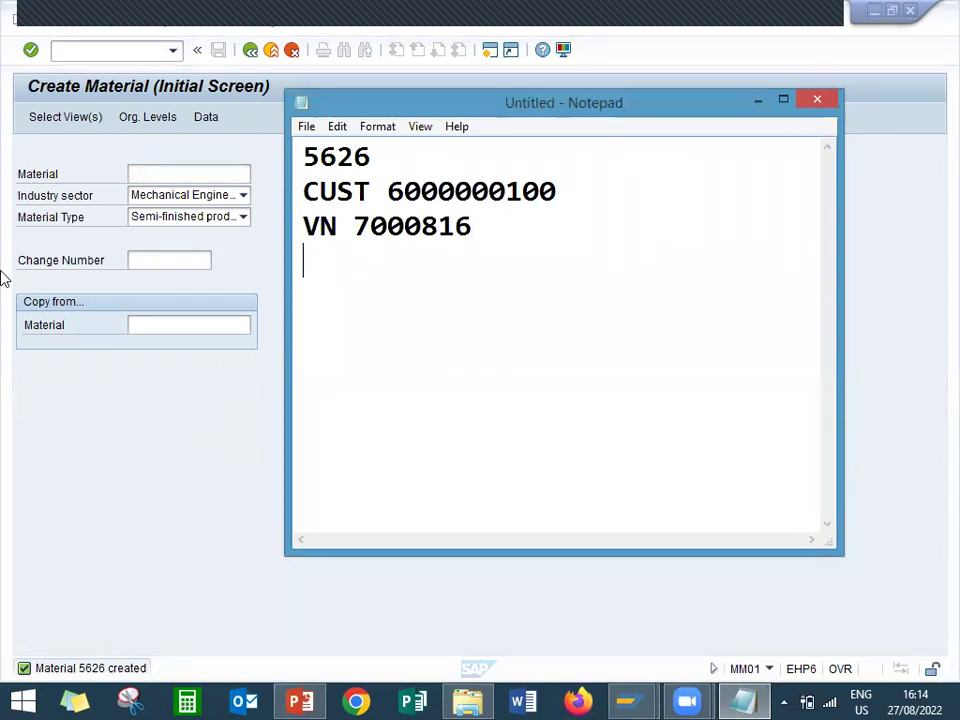
click(108, 240)
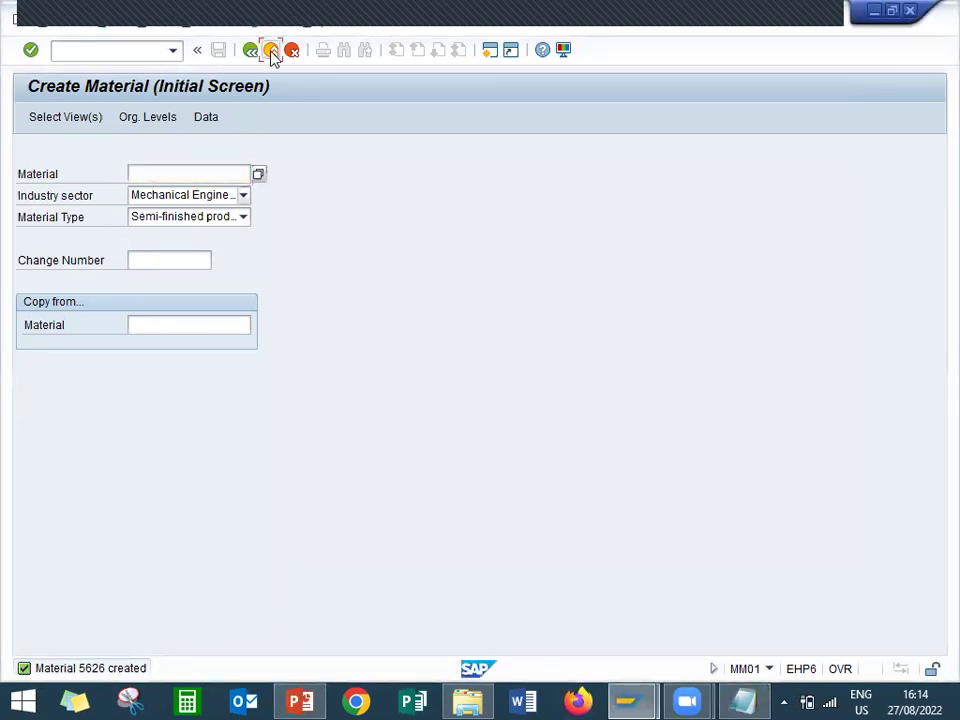
Step: Start a PR00 condition record for sales org 1000, channel 10, with a recently used customer
click(272, 55)
text(VK11)
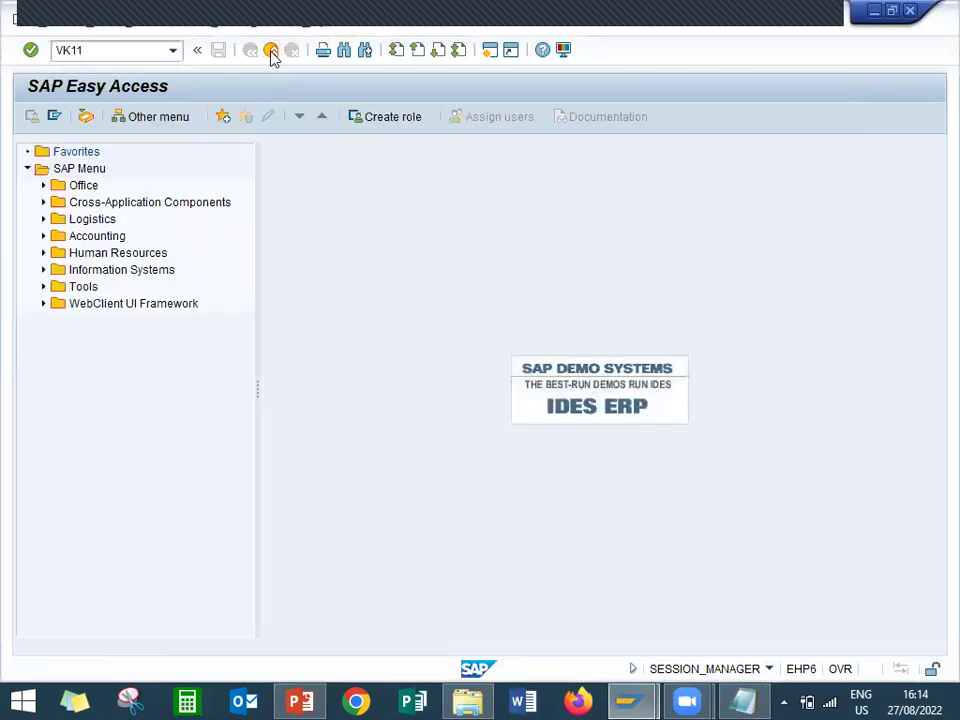
key(Return)
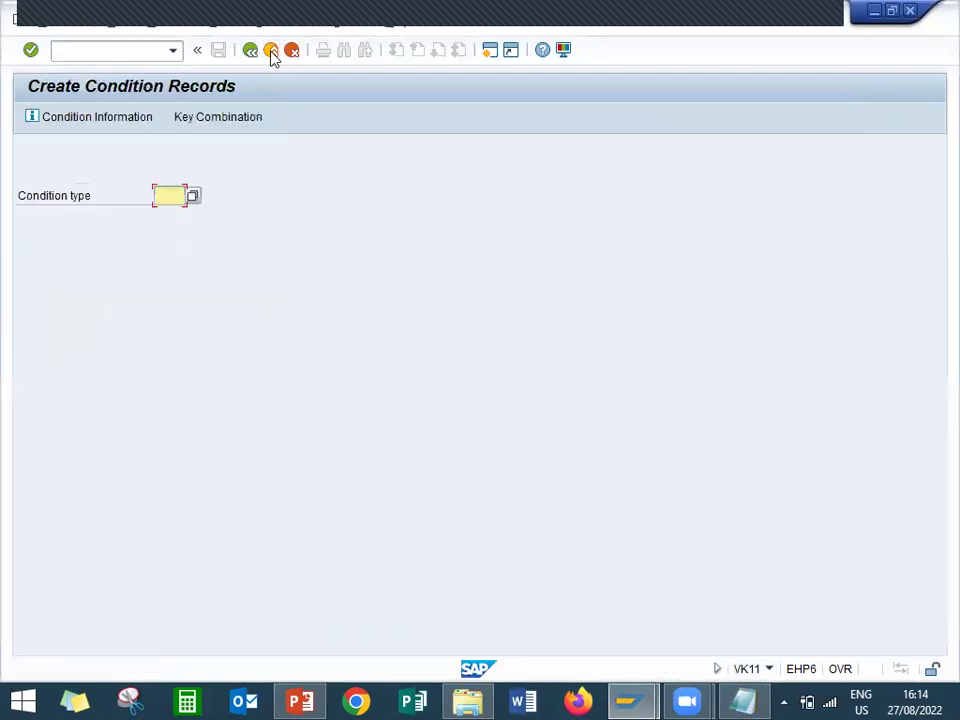
text(PR00)
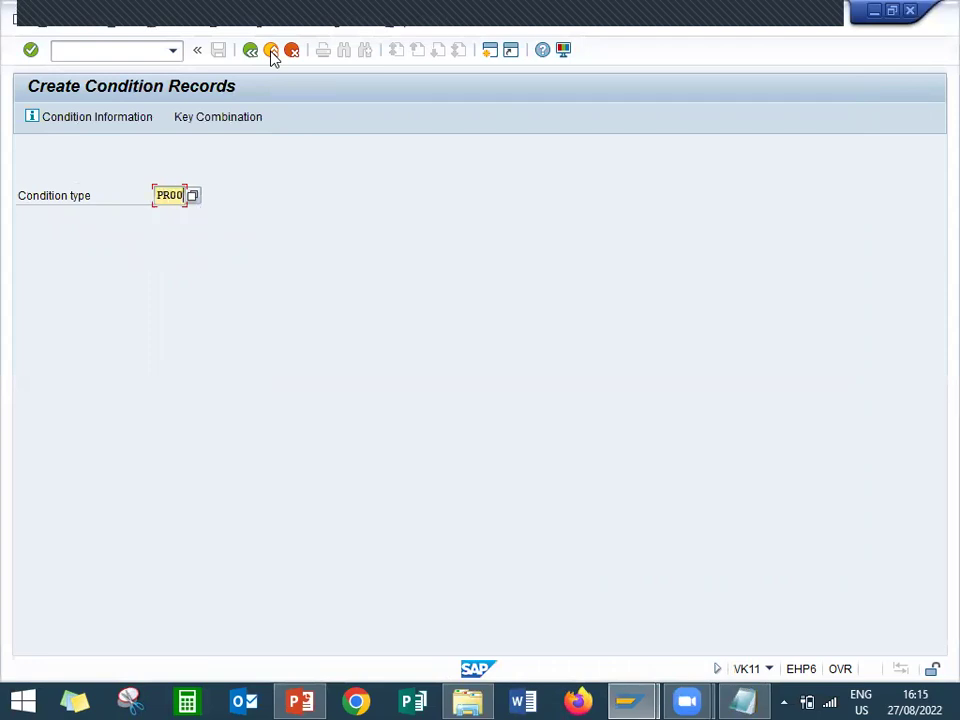
key(Return)
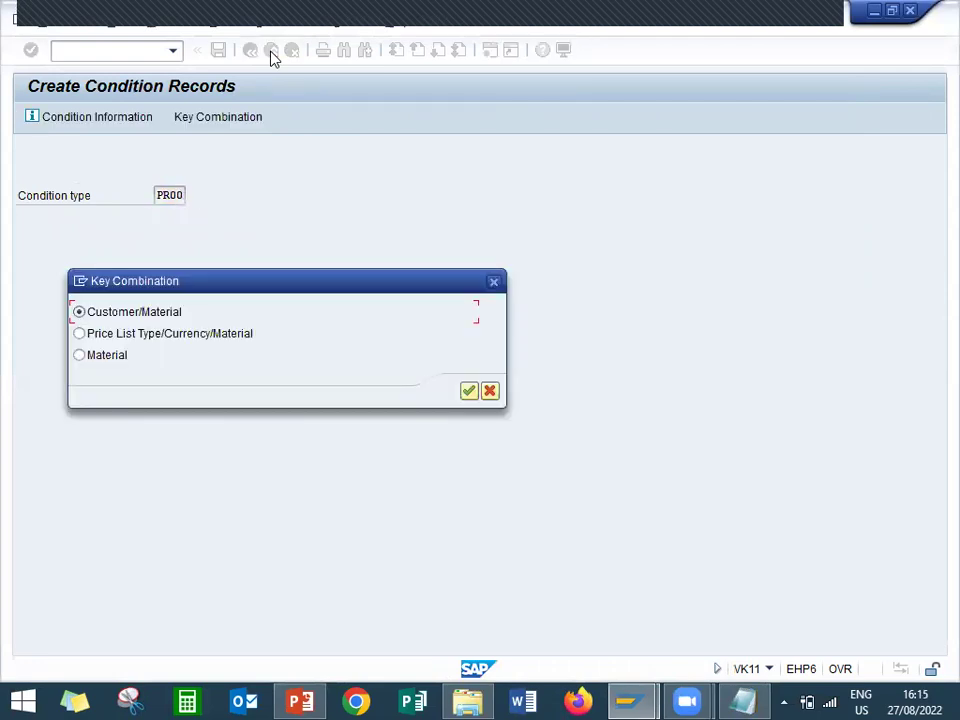
key(Return)
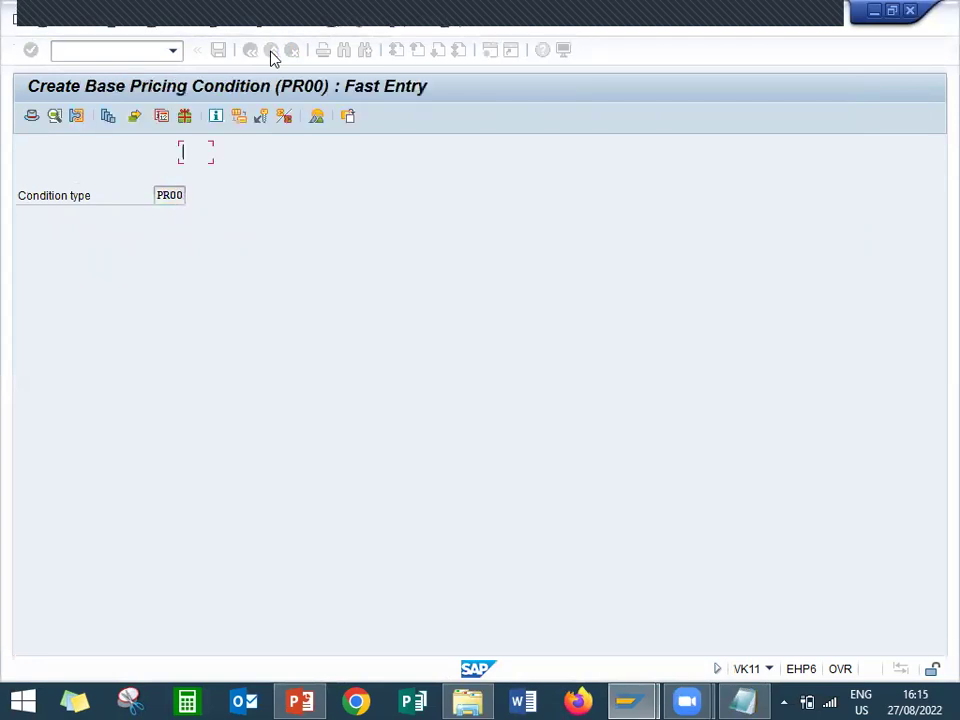
text(1000)
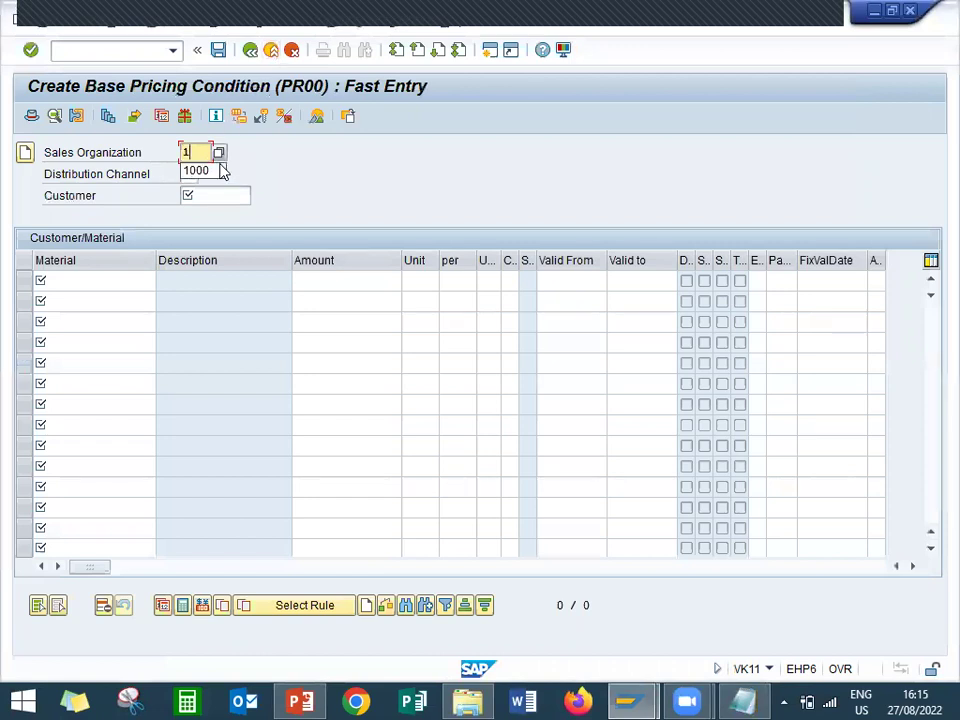
key(Tab)
text(10)
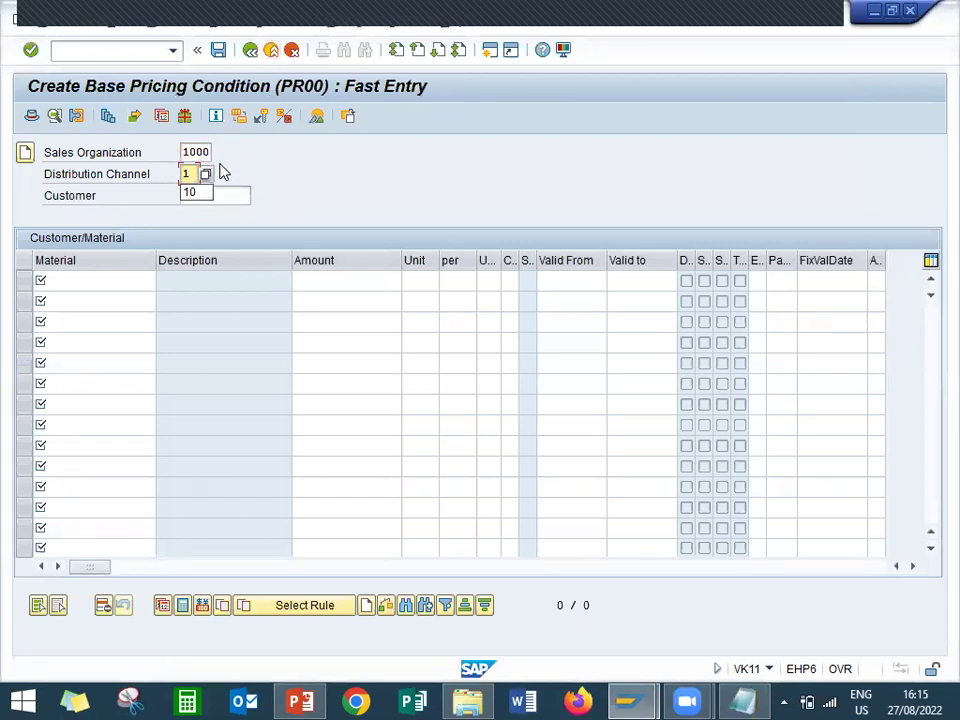
key(Tab)
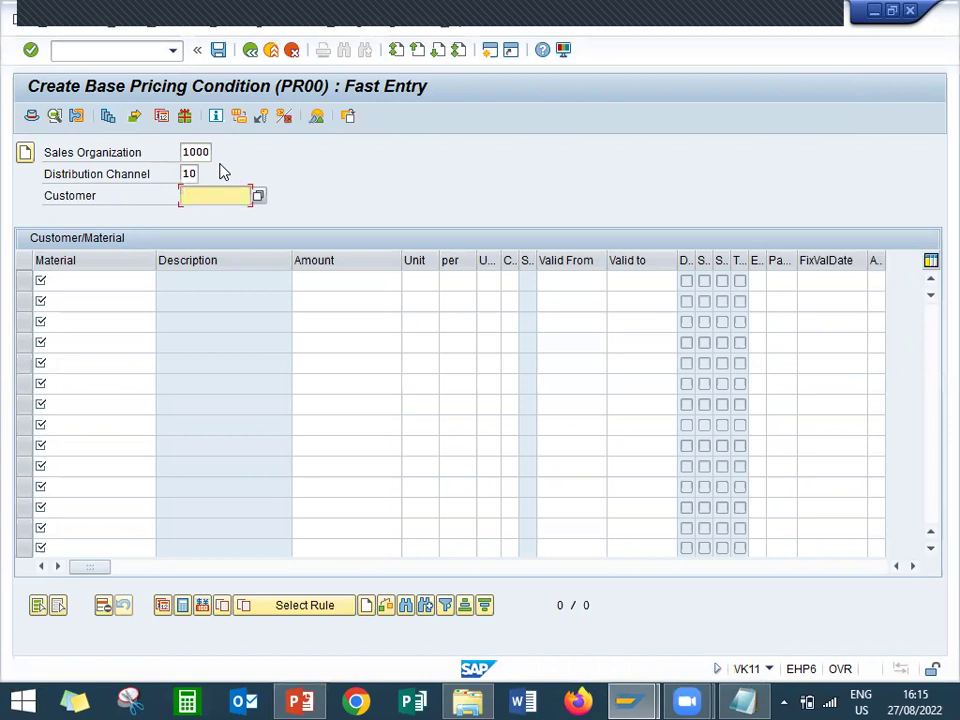
key(Down)
key(Down)
key(Return)
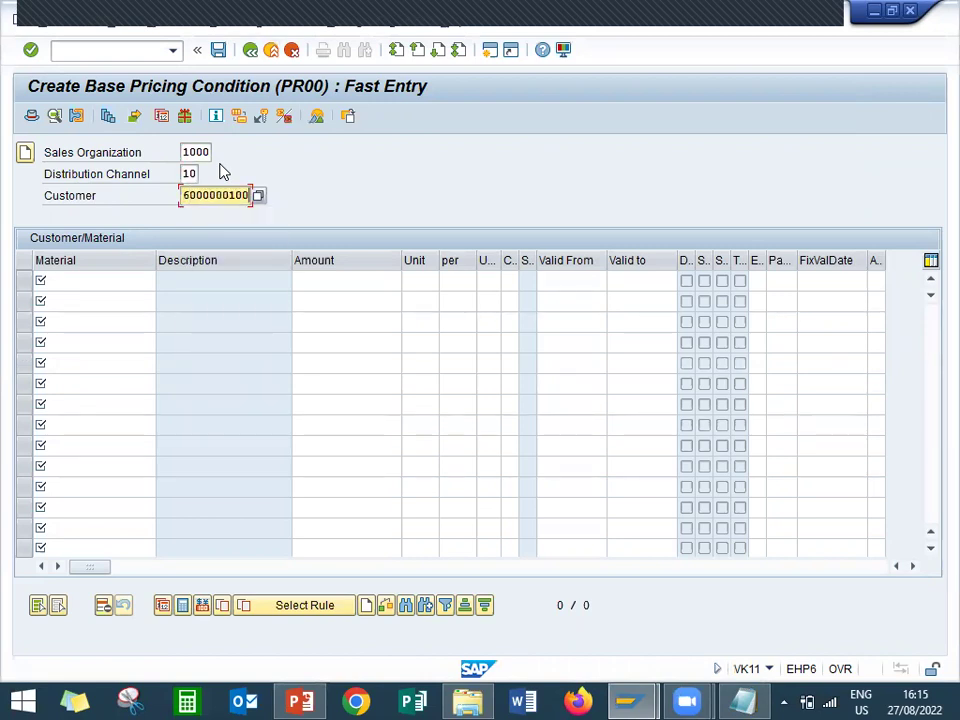
key(Return)
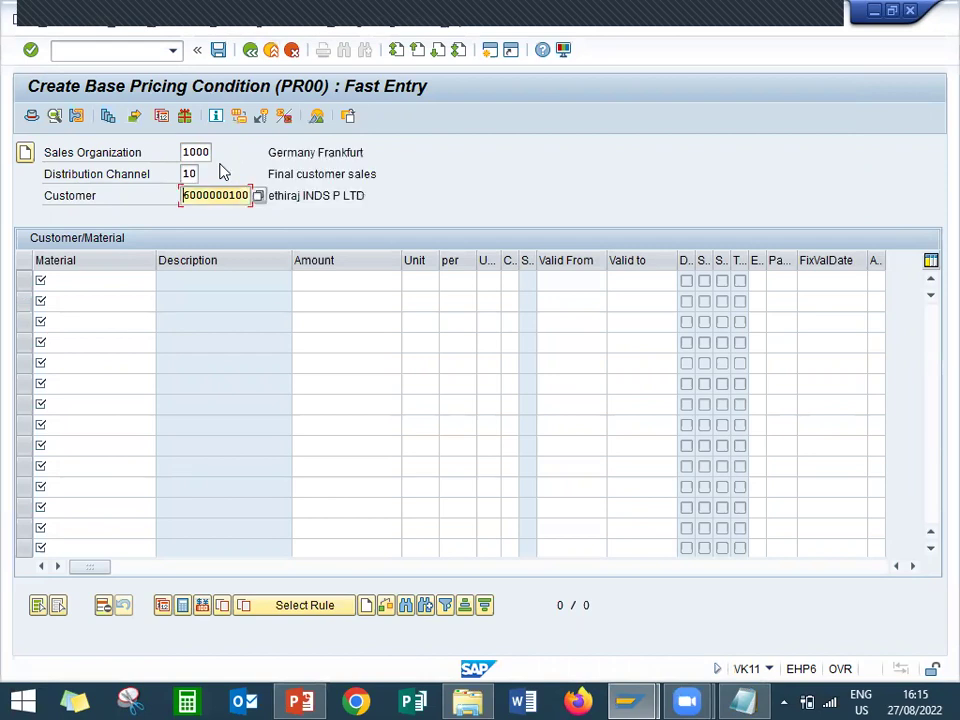
Step: Search customers in company code 1000, then close the search and stay in condition maintenance
click(259, 198)
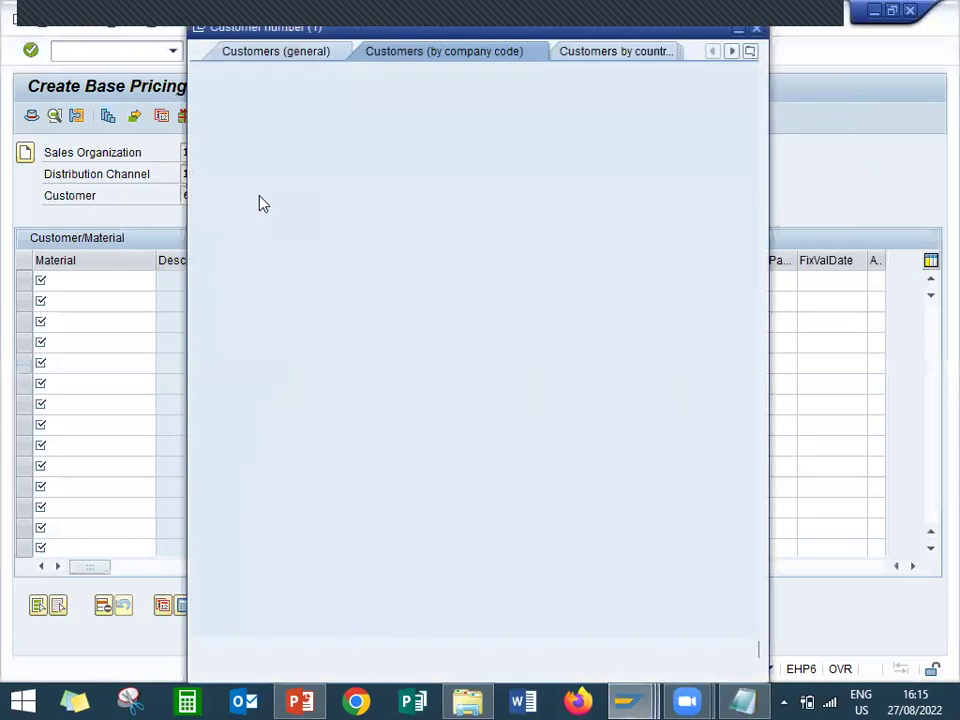
key(Tab)
key(Tab)
key(Tab)
key(Tab)
key(Tab)
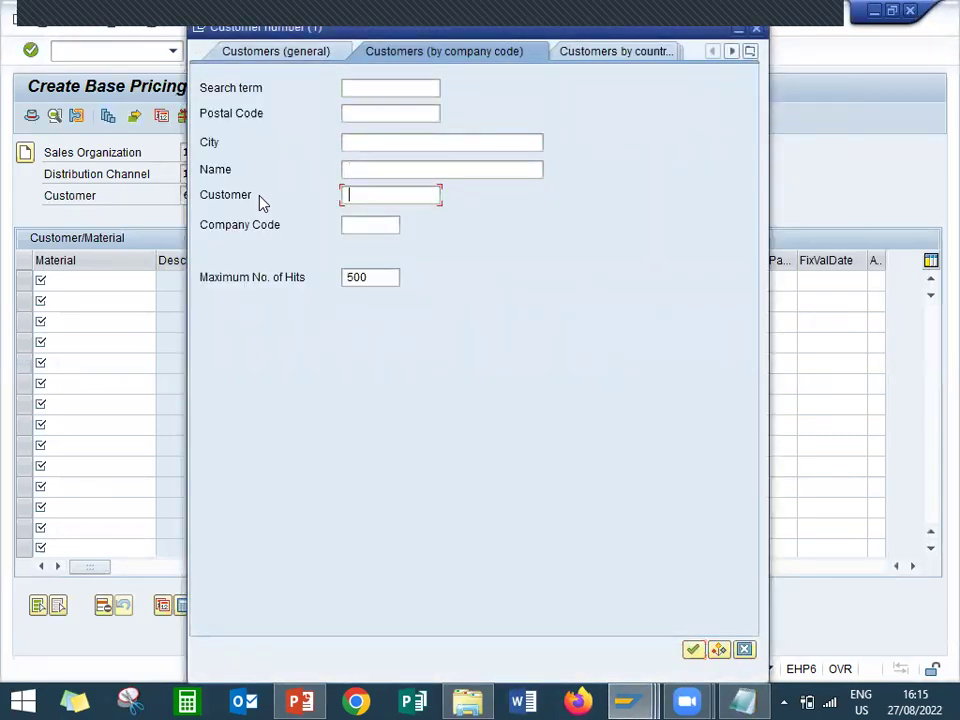
text(1000)
key(Return)
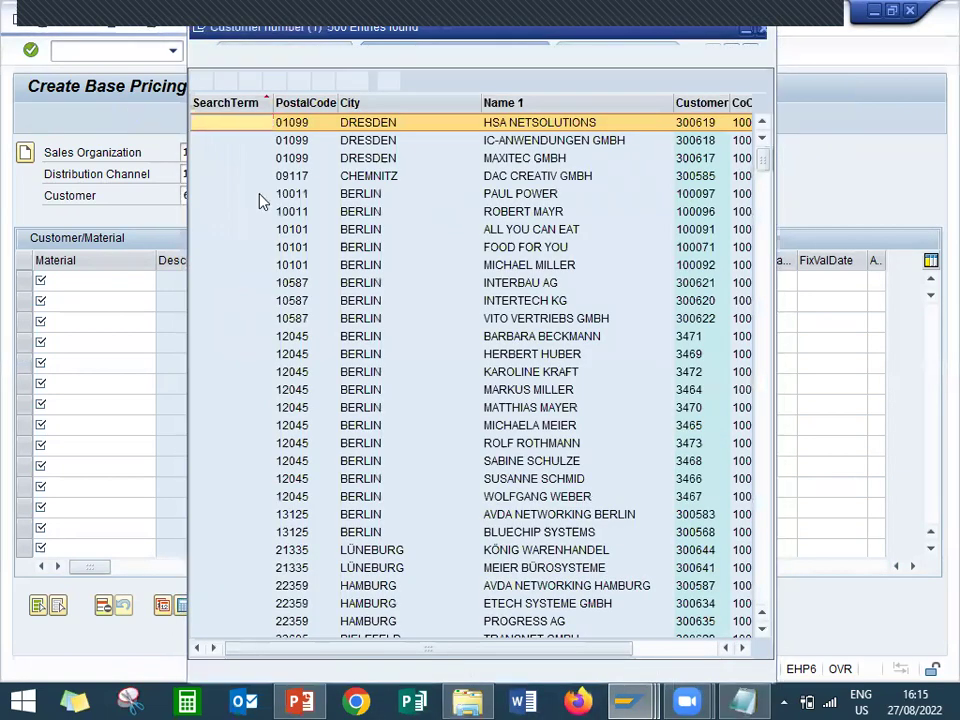
click(704, 102)
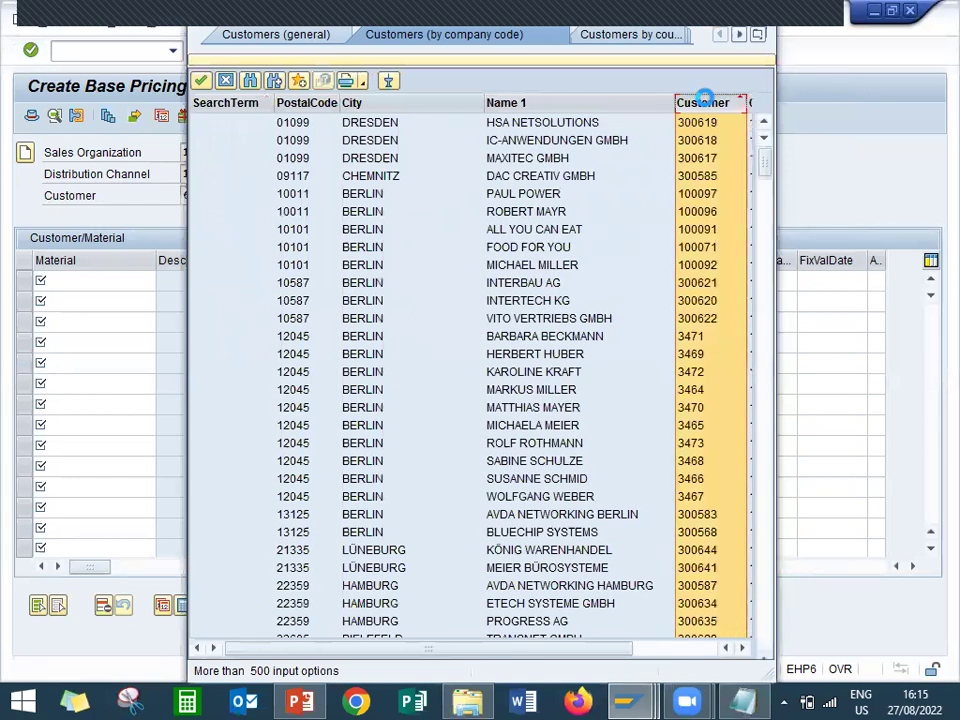
drag(770, 165, 772, 648)
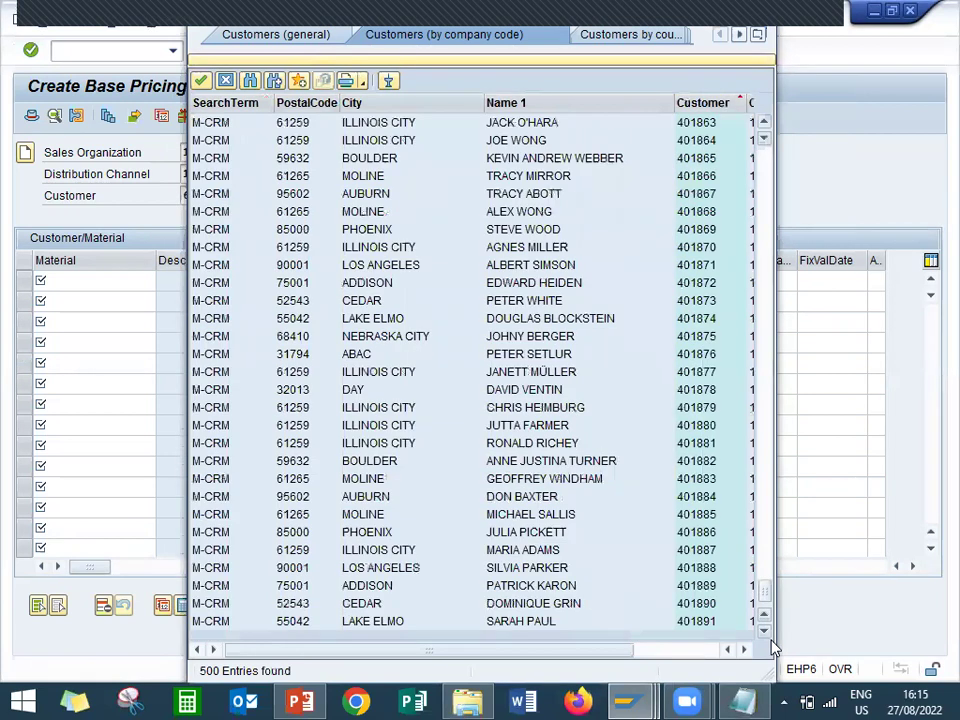
key(Escape)
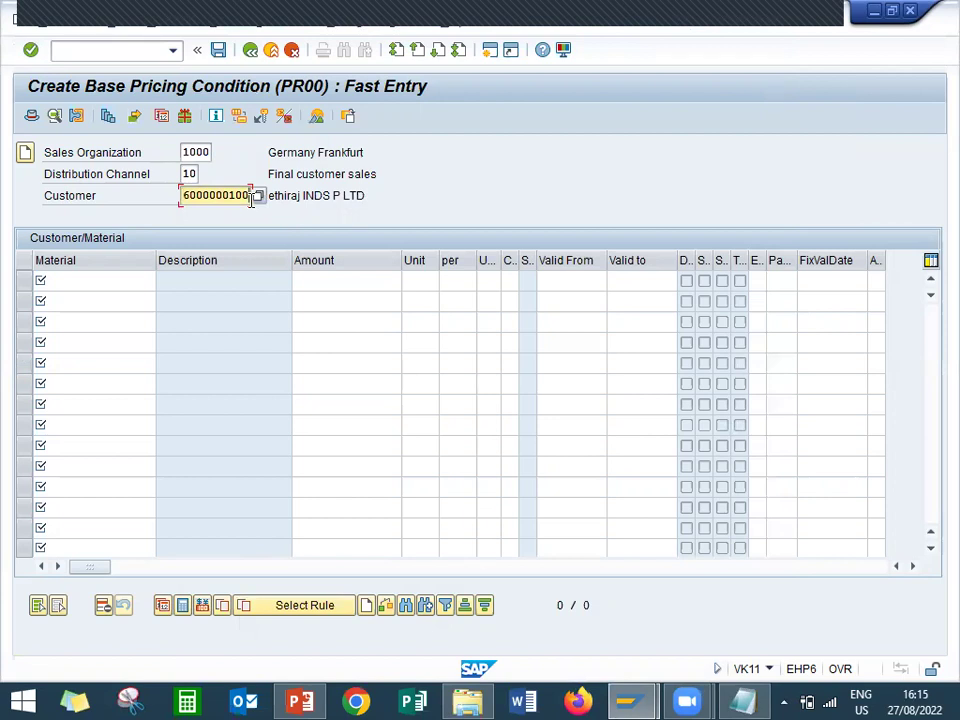
key(F12)
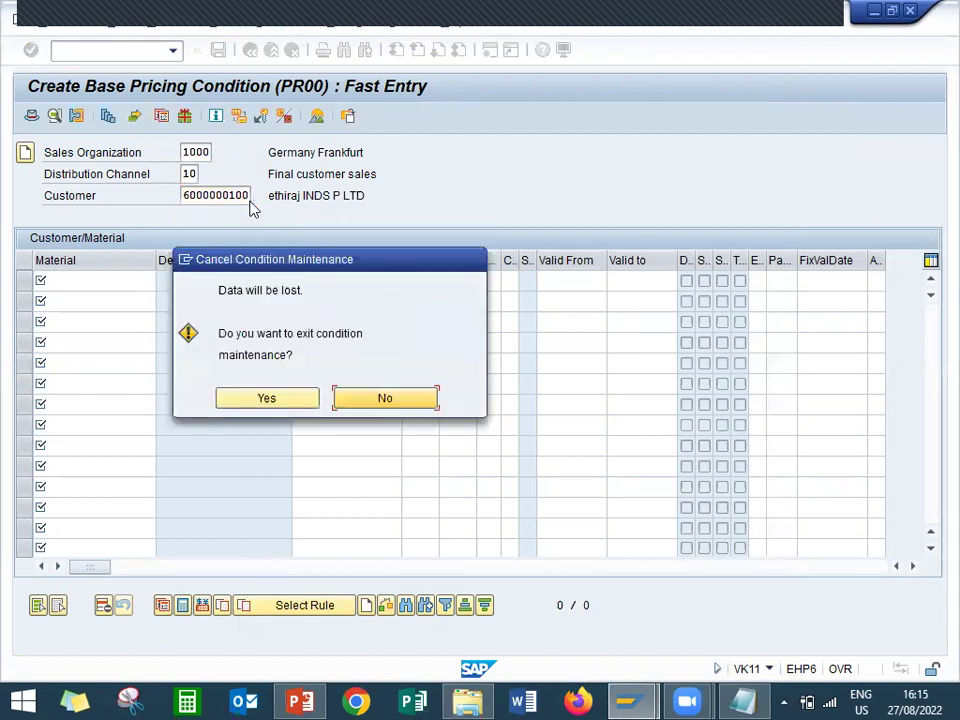
click(409, 401)
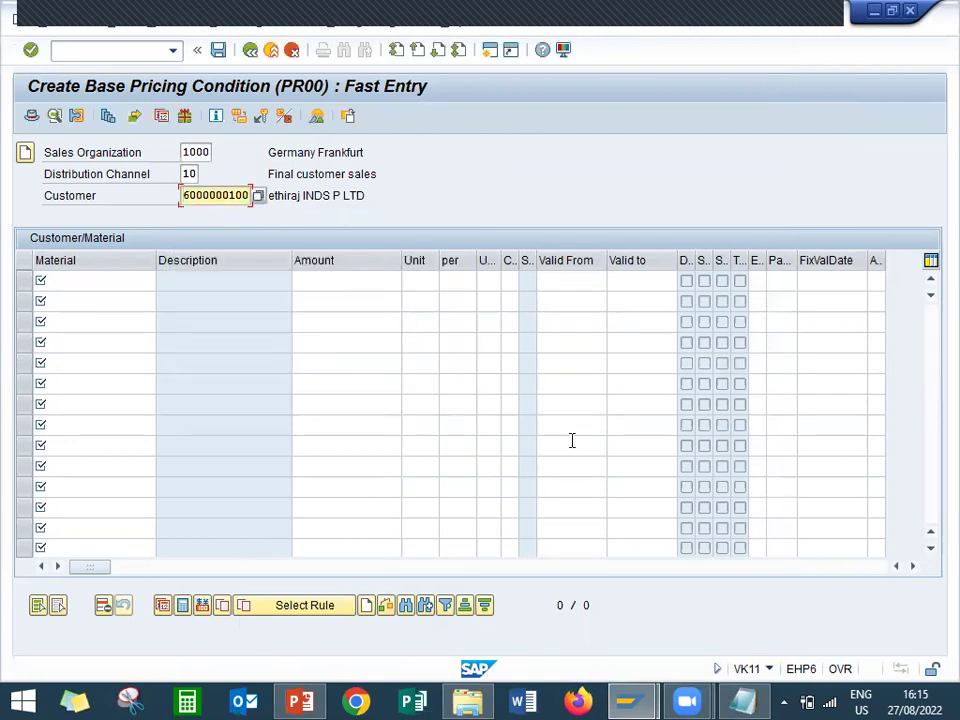
Step: Check the Notepad notes and change the customer number on the pricing screen
click(748, 700)
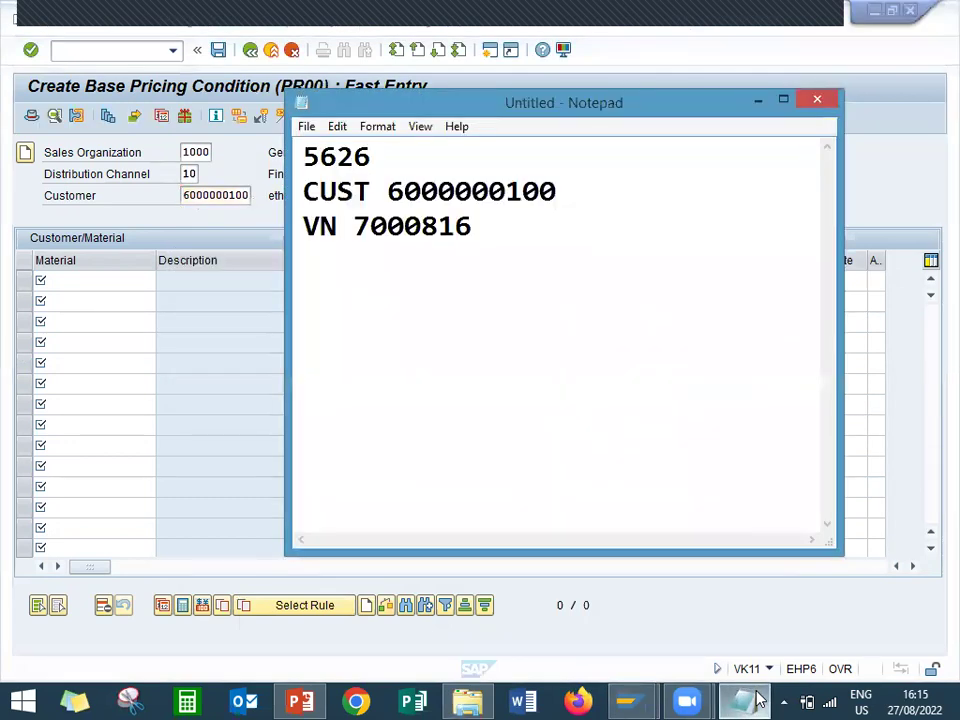
click(757, 700)
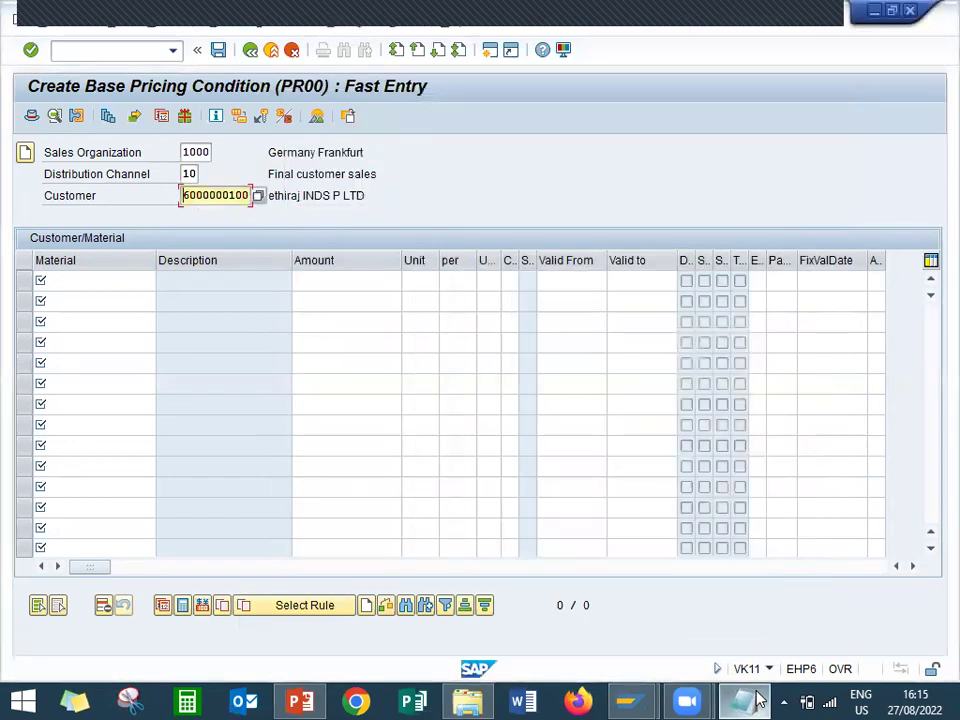
click(757, 700)
click(757, 700)
double_click(246, 195)
click(246, 200)
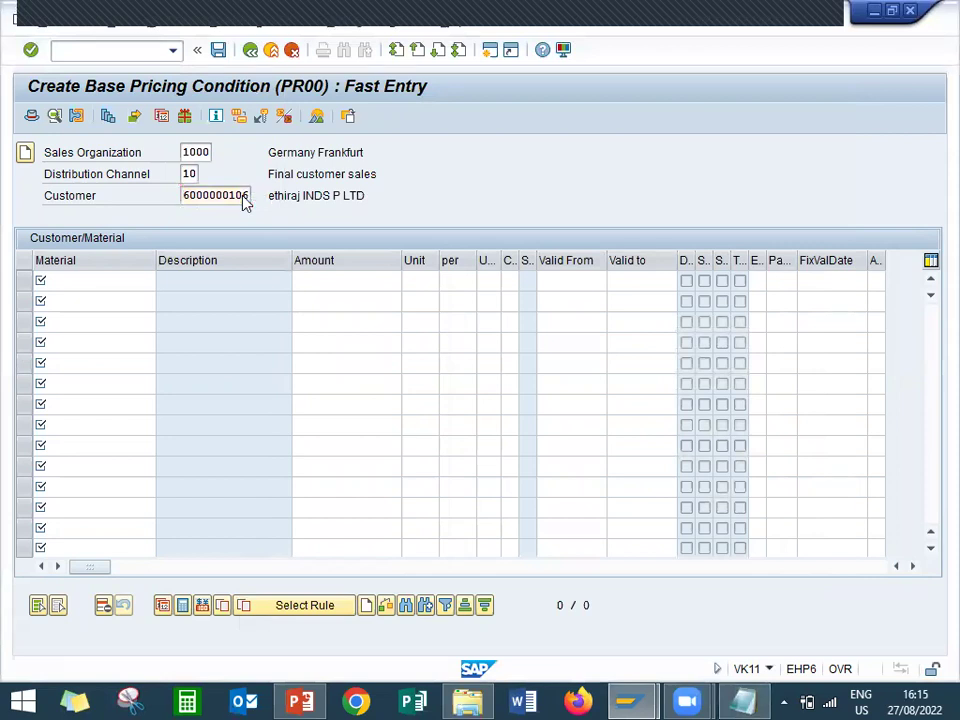
double_click(246, 195)
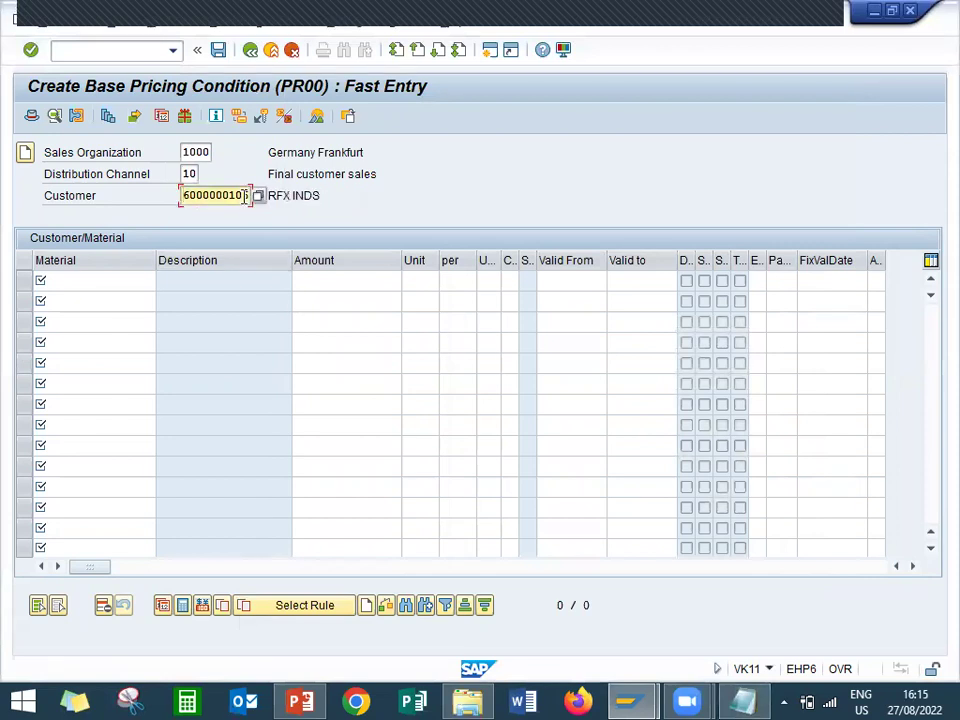
click(109, 280)
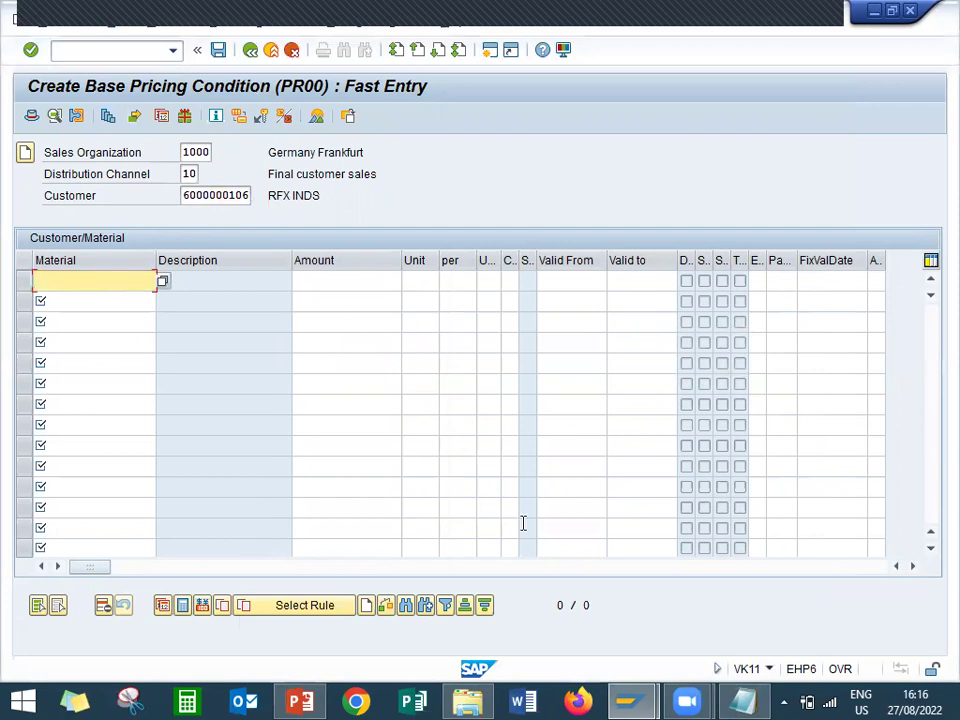
Step: Correct the customer number's last digit to 6 using the notes
click(748, 702)
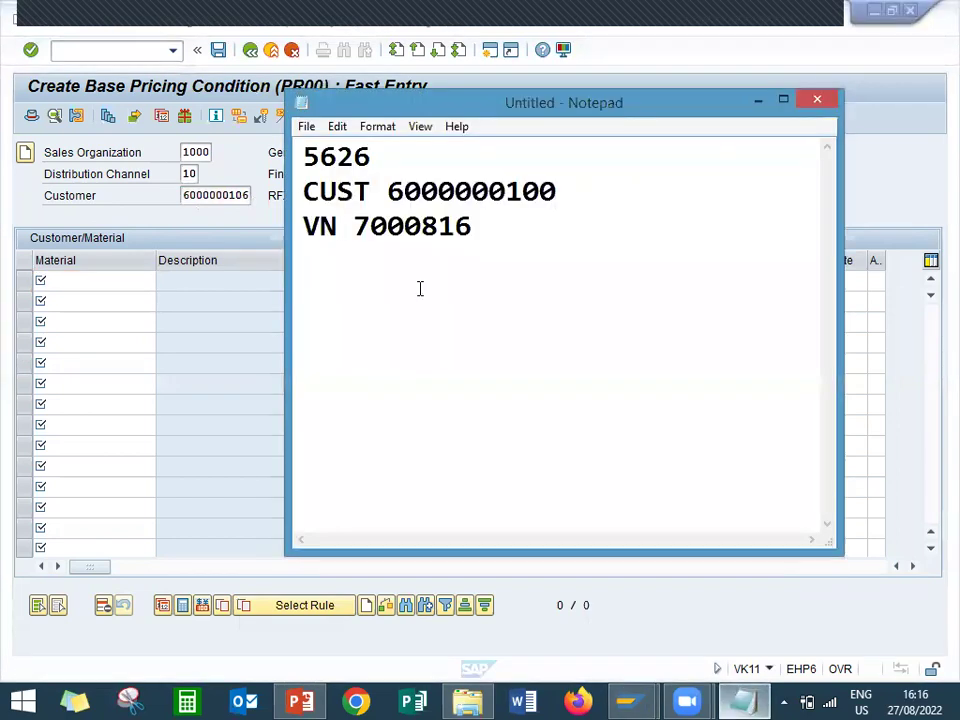
key(BackSpace)
text(6)
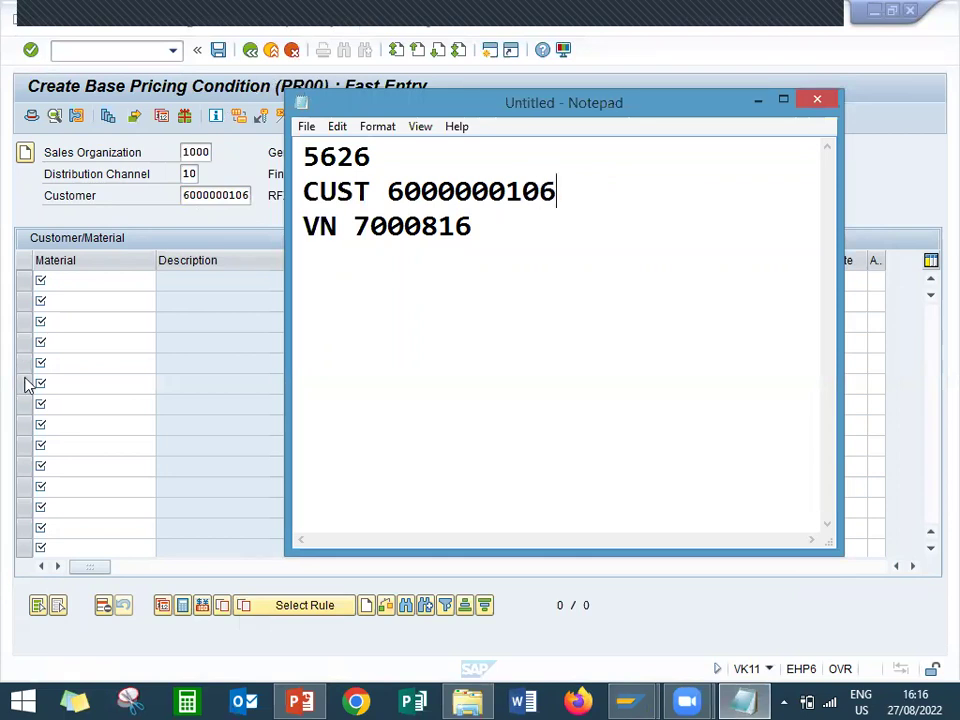
Step: Enter material 5626 at price 6500, save the PR00 record and leave condition maintenance
click(86, 283)
text(5626)
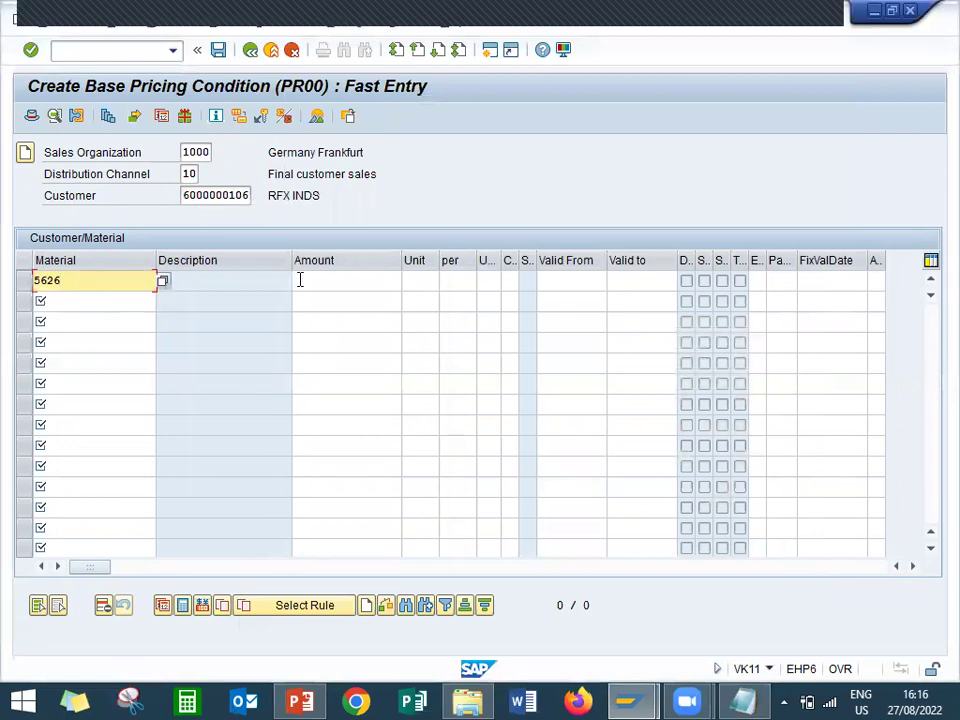
click(319, 287)
key(Return)
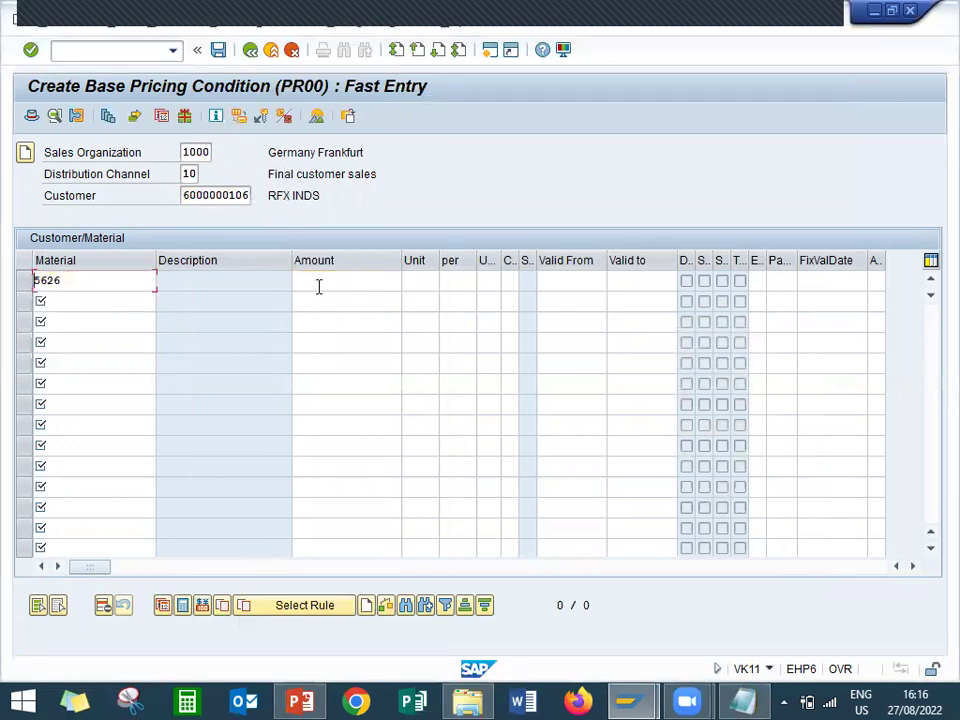
click(352, 280)
text(6500)
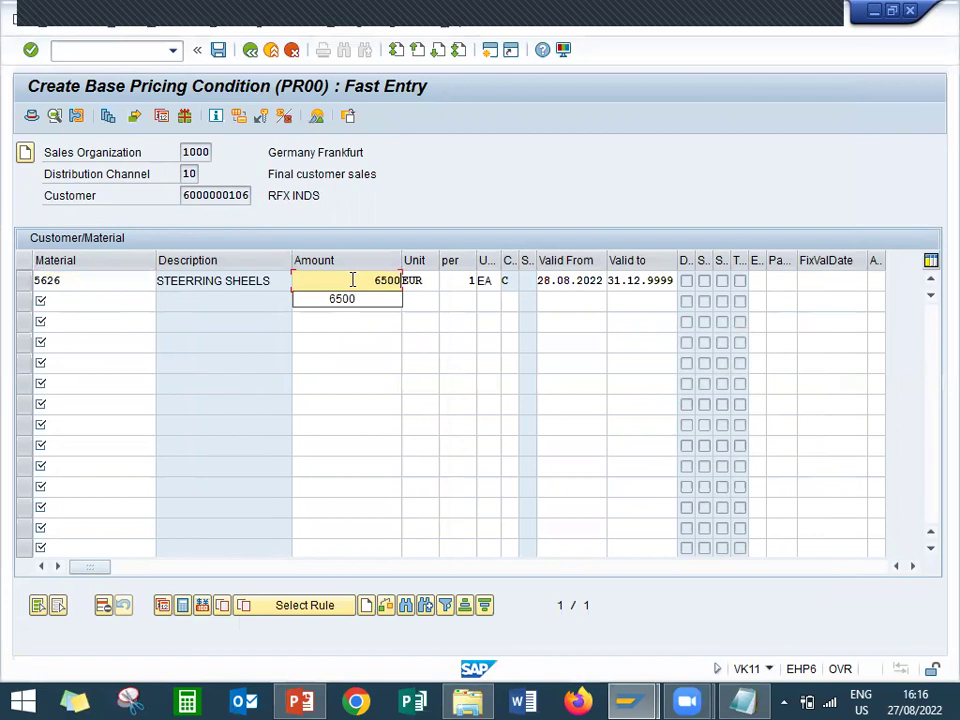
key(Return)
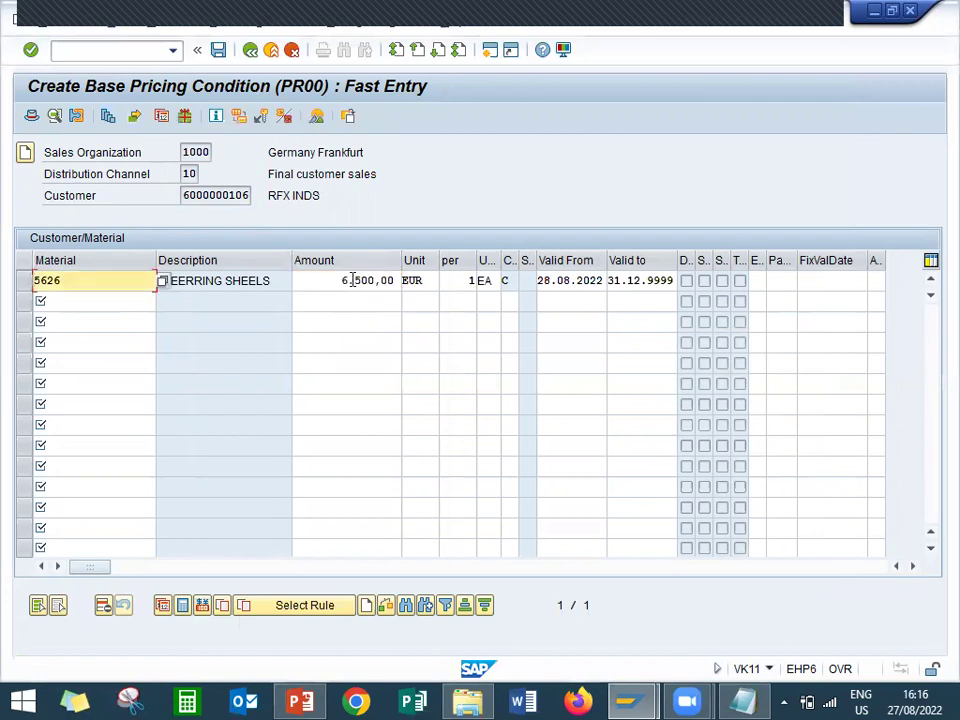
key(ctrl+s)
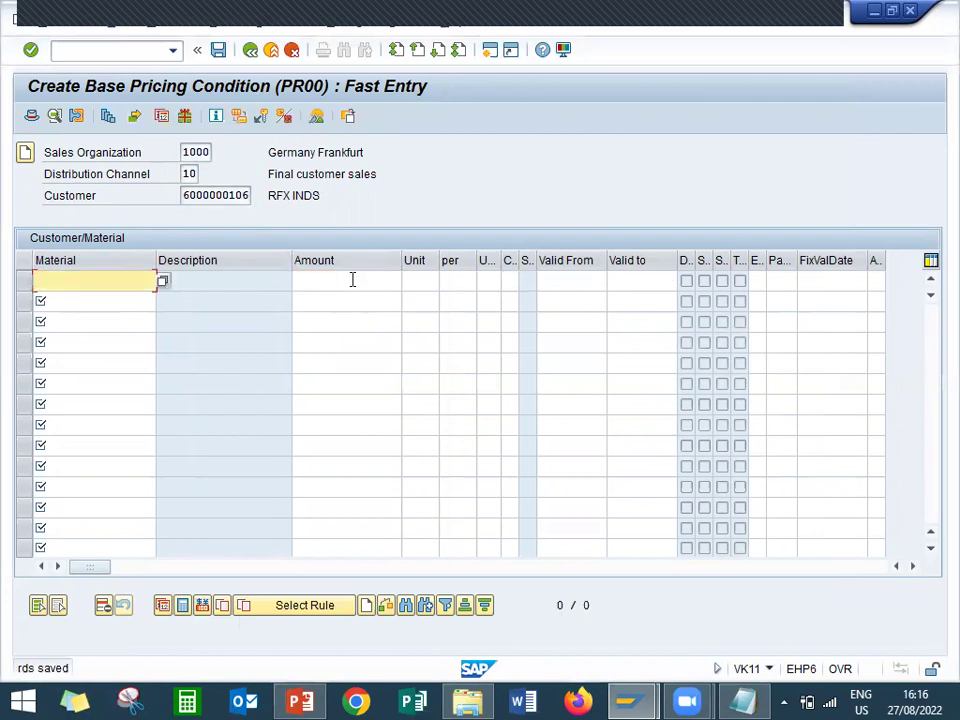
key(F3)
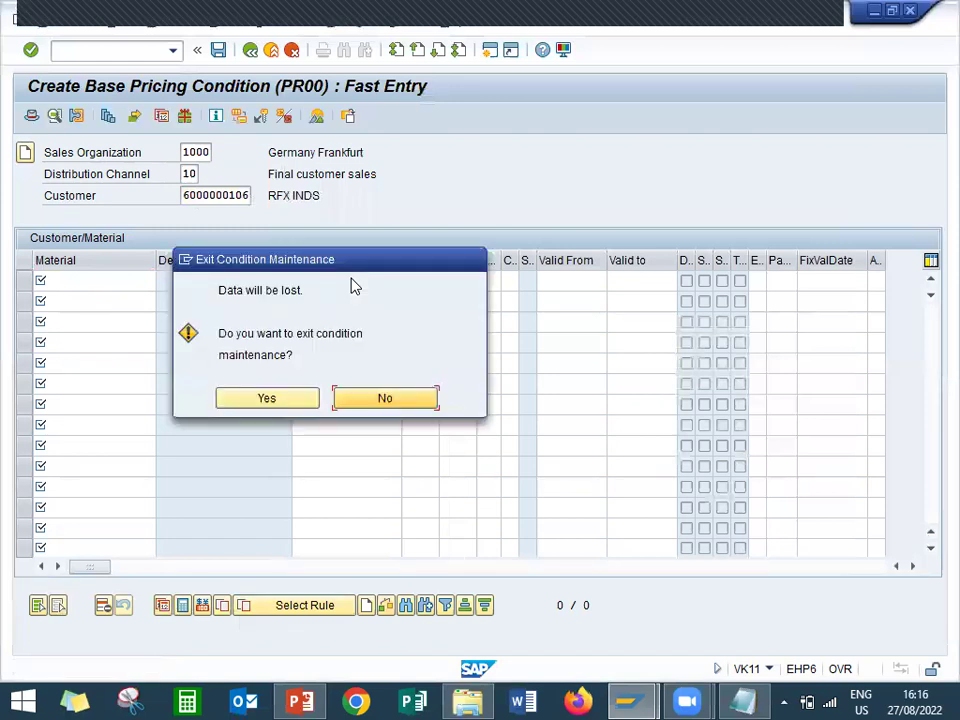
Step: Exit pricing and begin a VA01 sales order of type OR with division 00
click(282, 399)
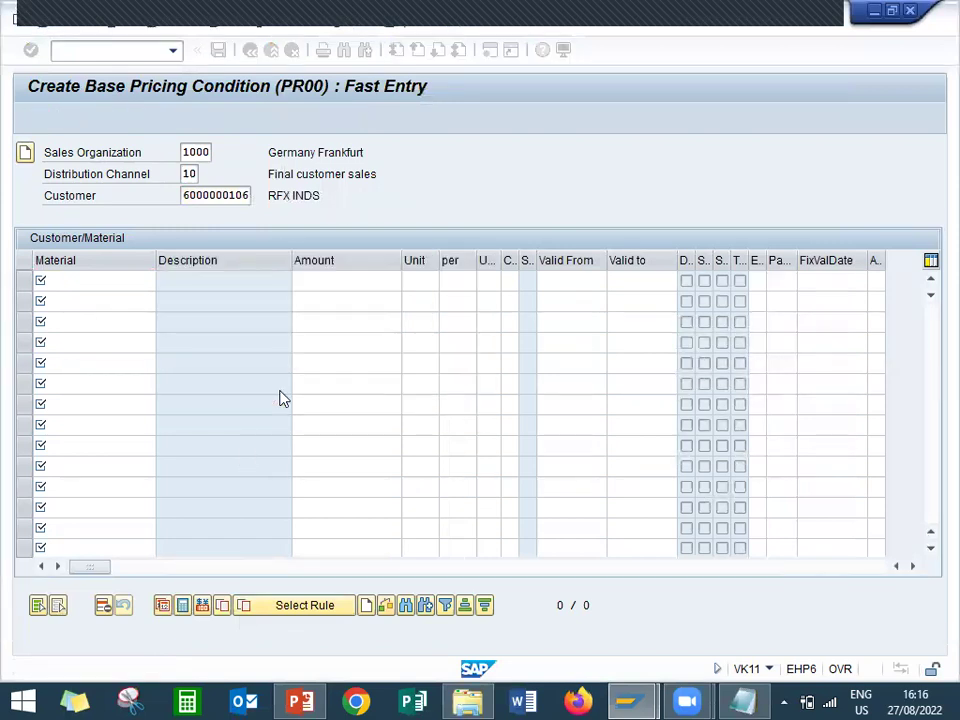
key(F3)
text(VA01)
key(Return)
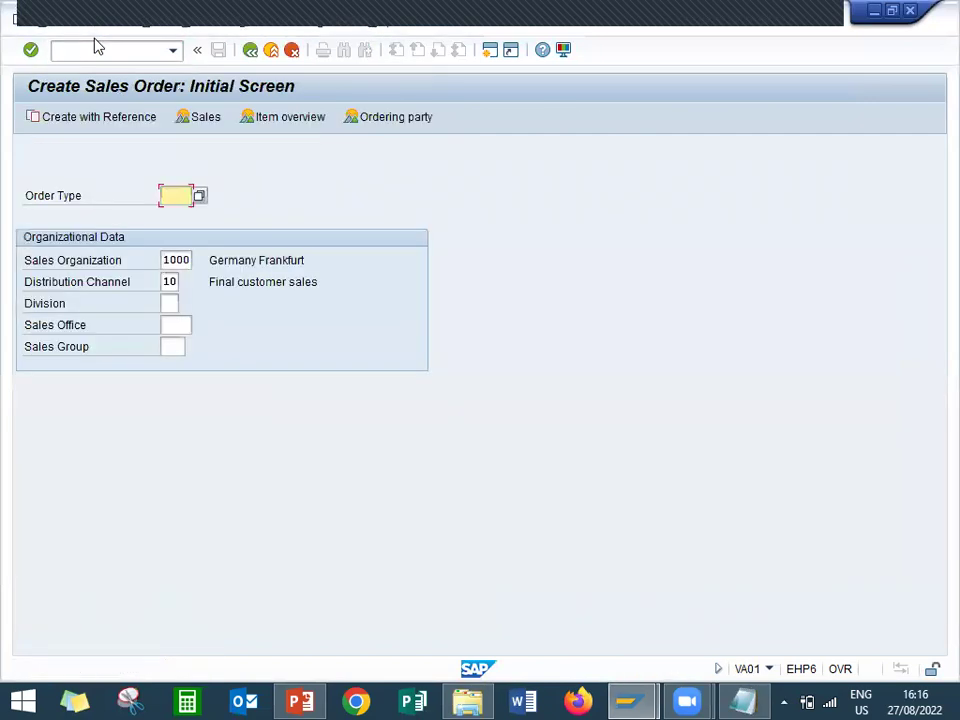
text(OR)
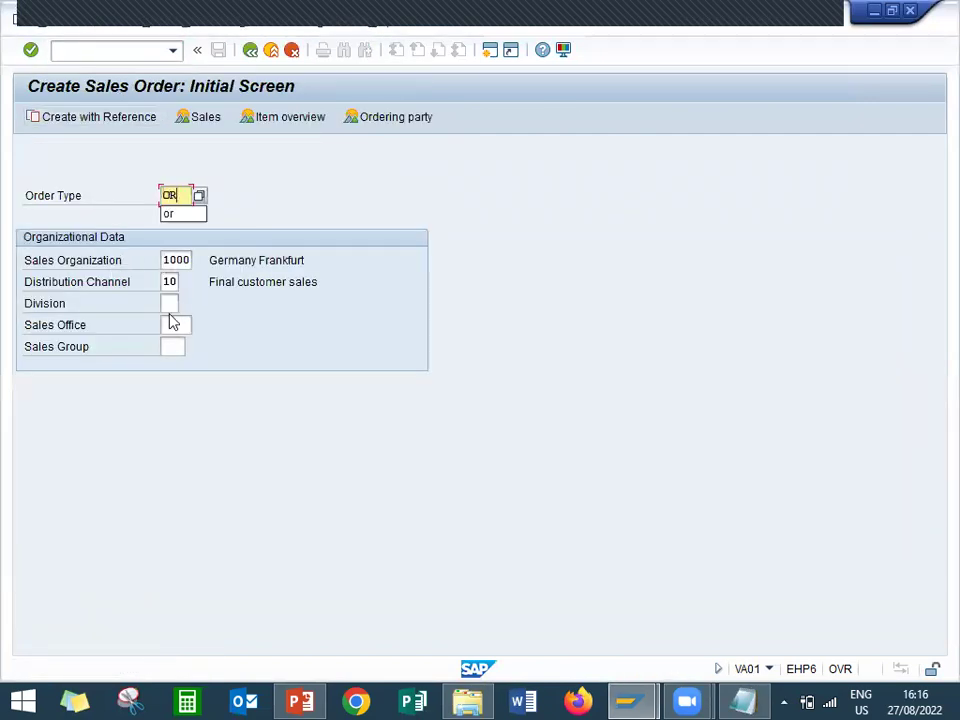
click(171, 303)
text(00)
key(Return)
Step: Enter the customer as sold-to party and add material 5626 with quantity 10
text(6000000106)
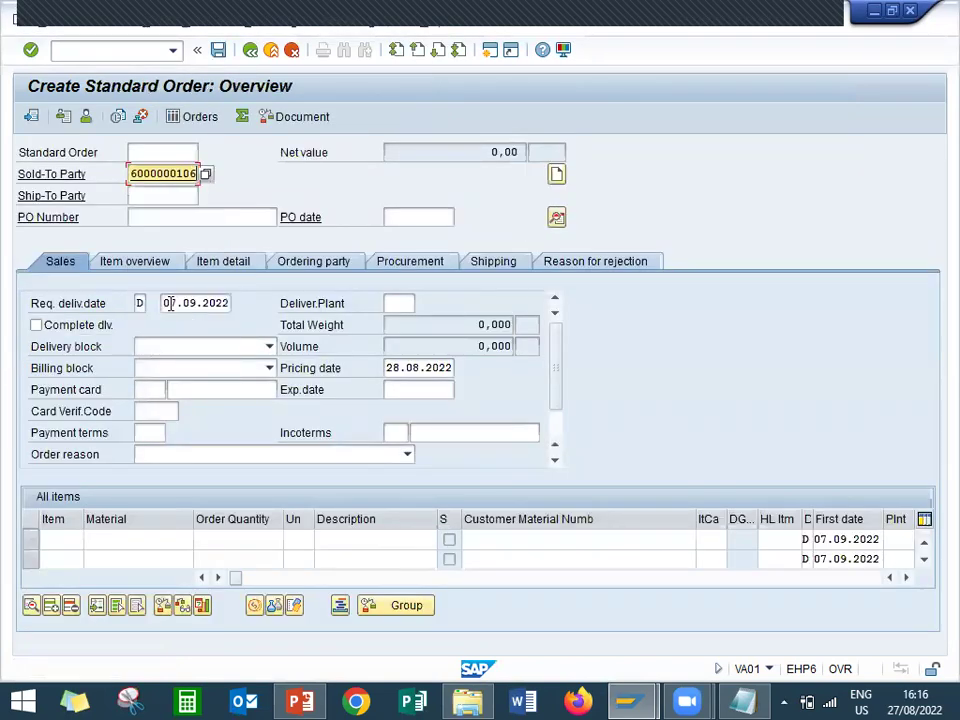
key(Return)
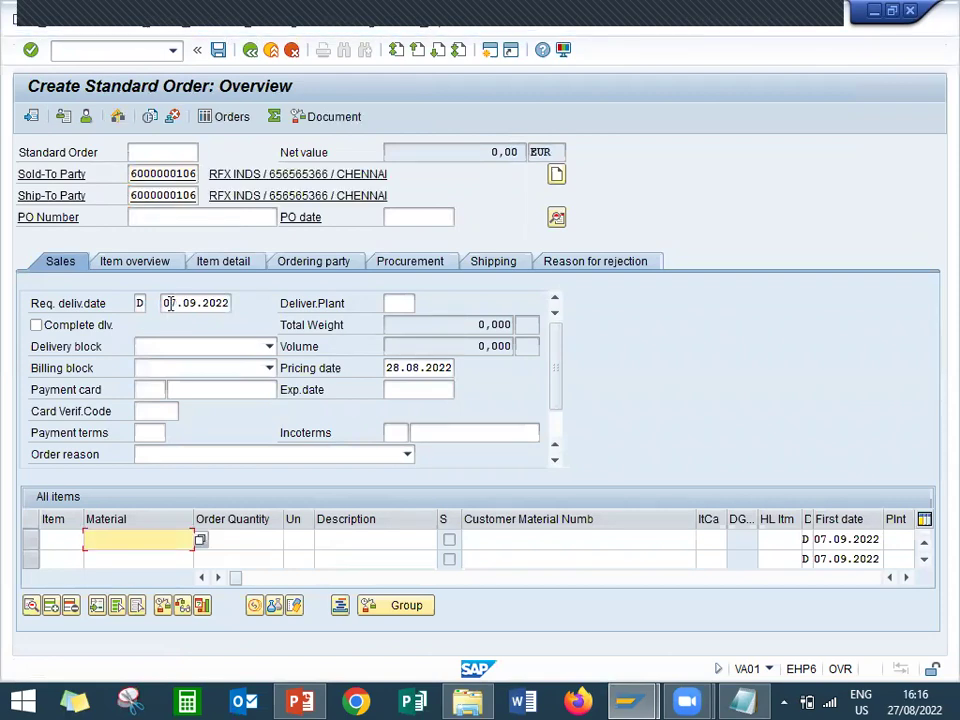
click(752, 701)
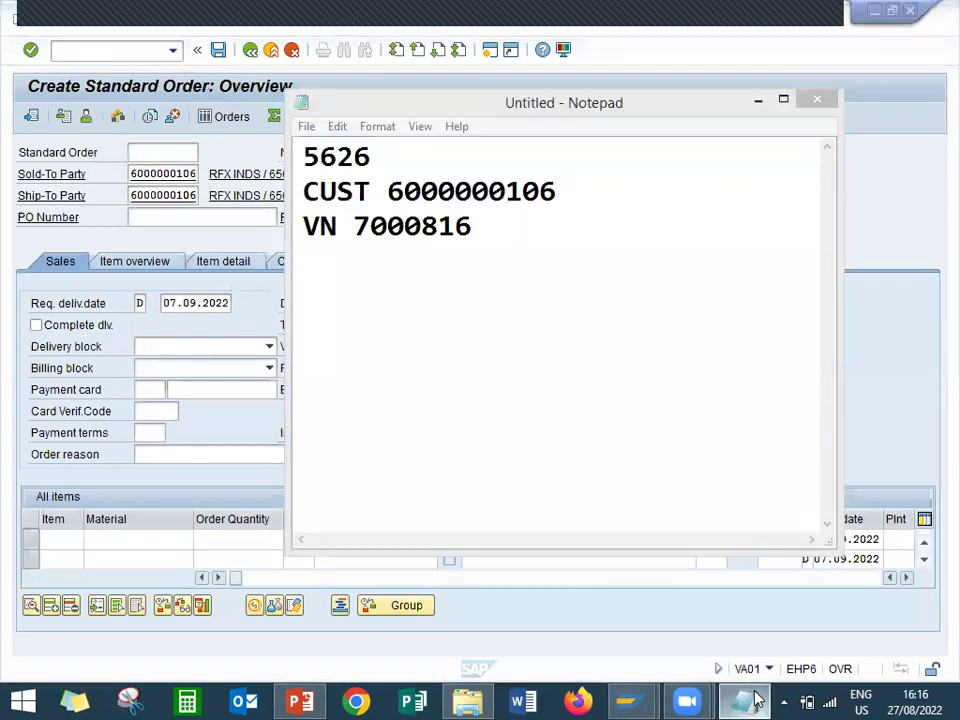
click(755, 701)
text(5626)
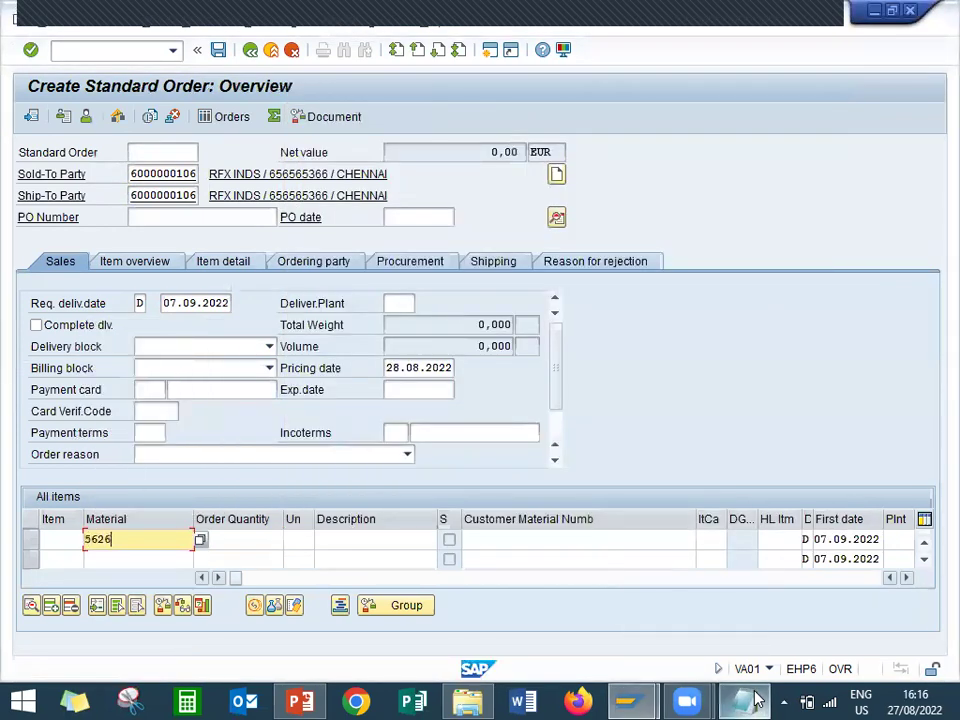
key(Tab)
text(10)
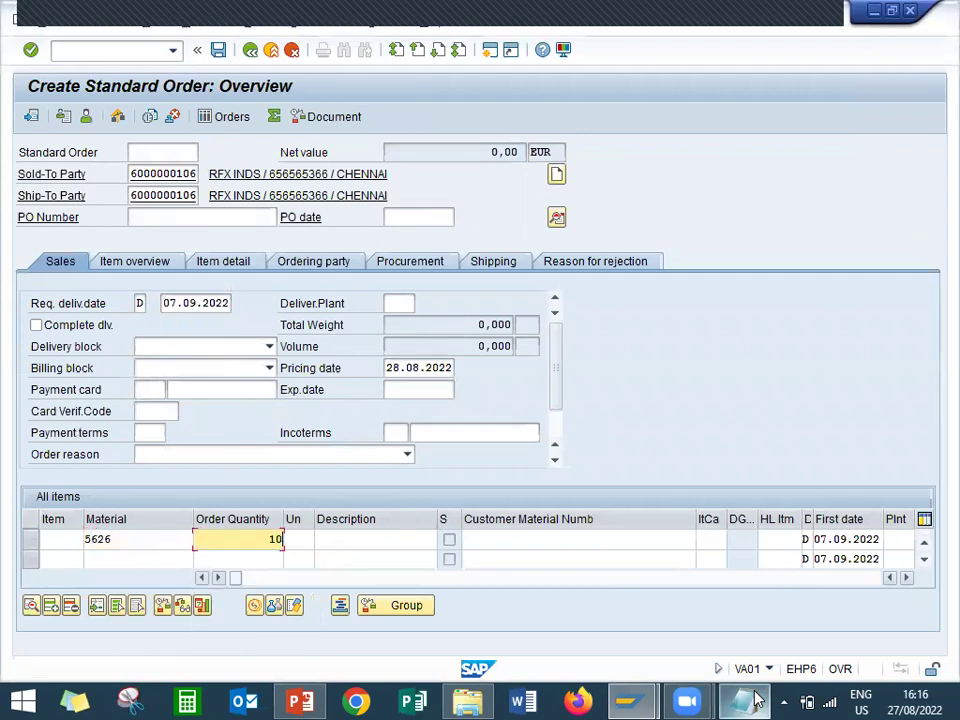
key(Return)
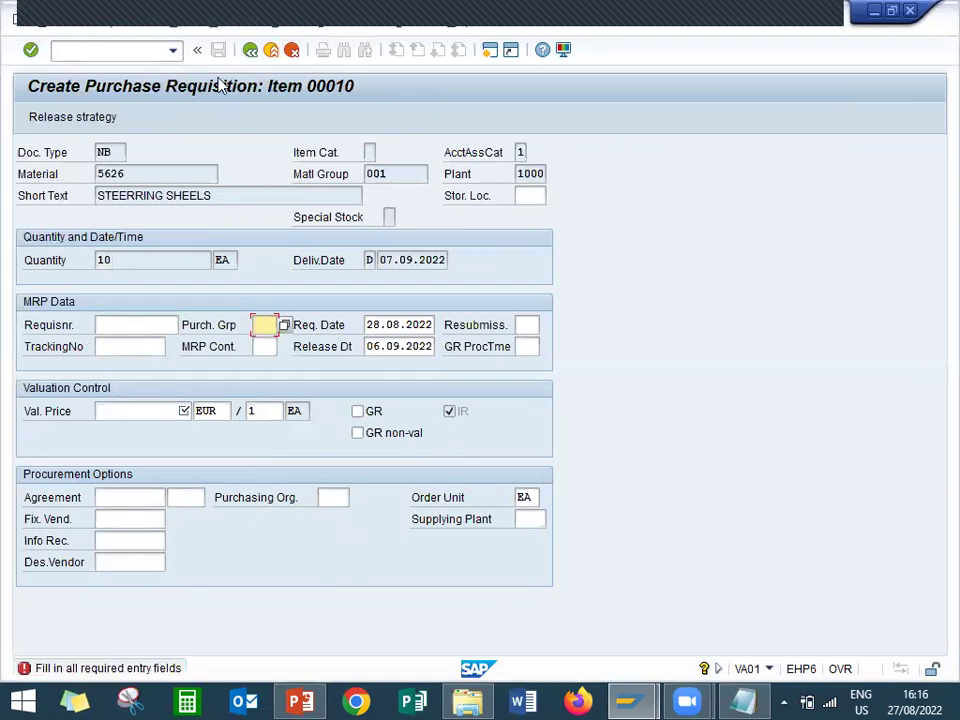
Step: Set purchasing group 000 and valuation price 22 on the requisition item and confirm
key(BackSpace)
key(Return)
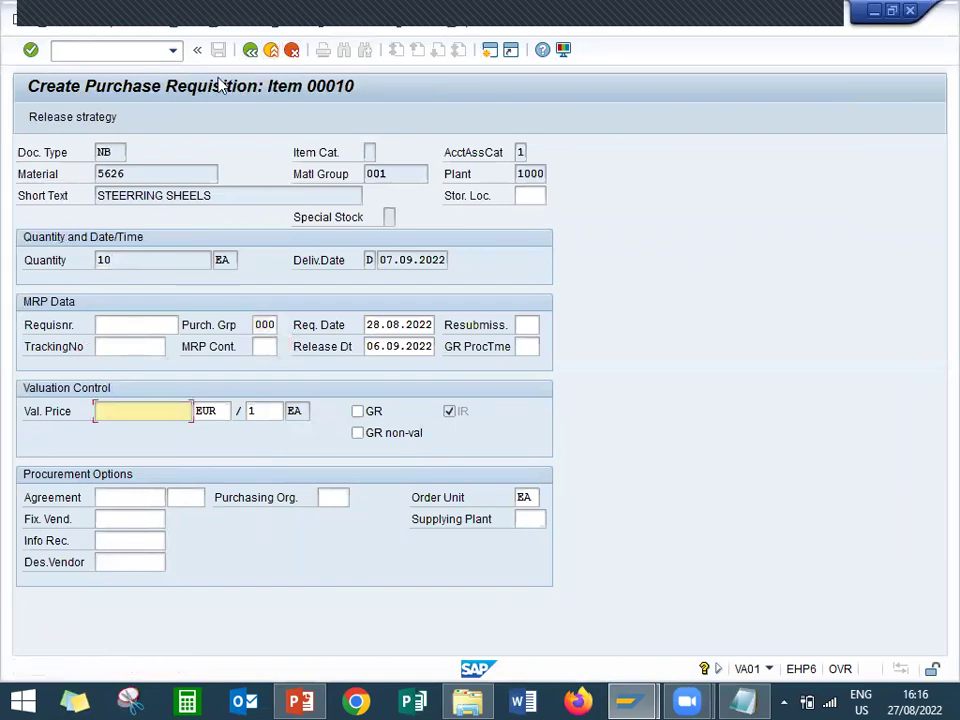
text(22)
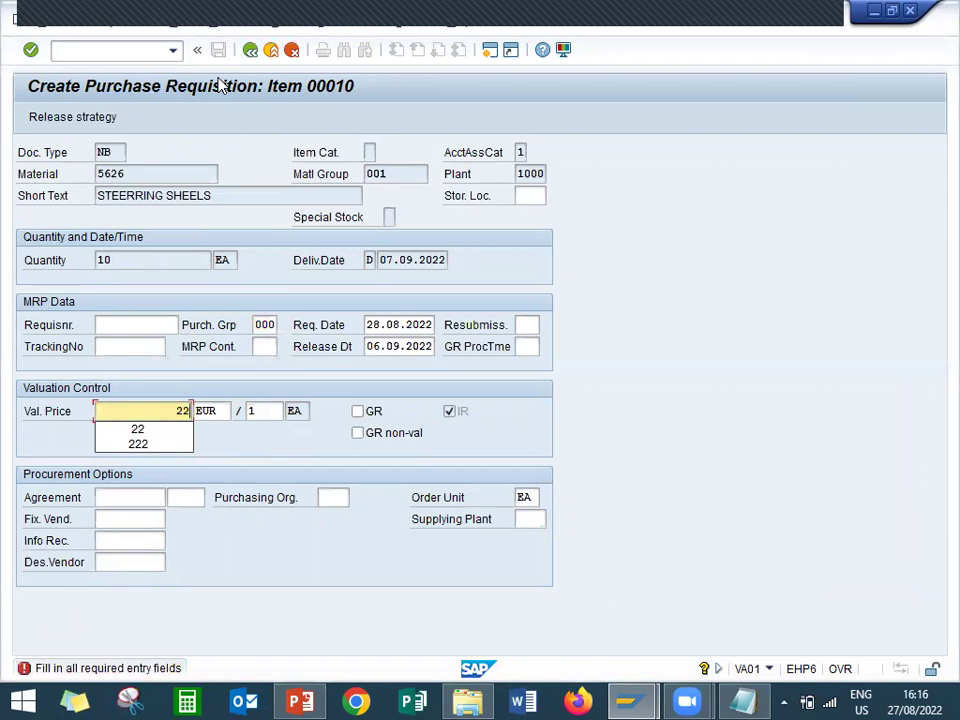
key(Return)
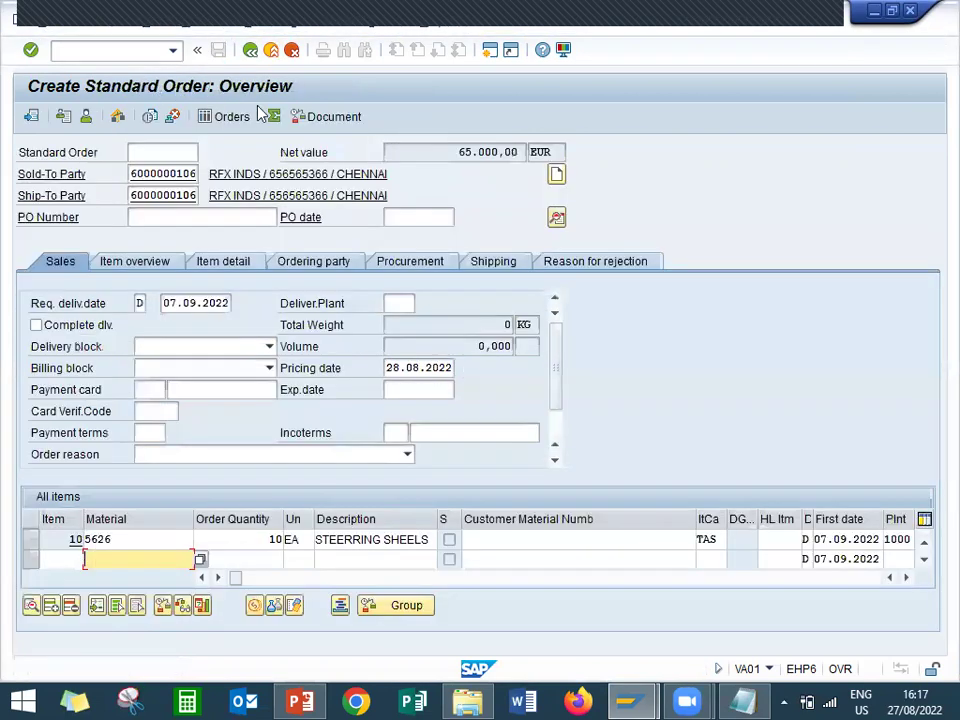
Step: Set the order's payment terms to 0001 and Incoterms to CFR
click(153, 428)
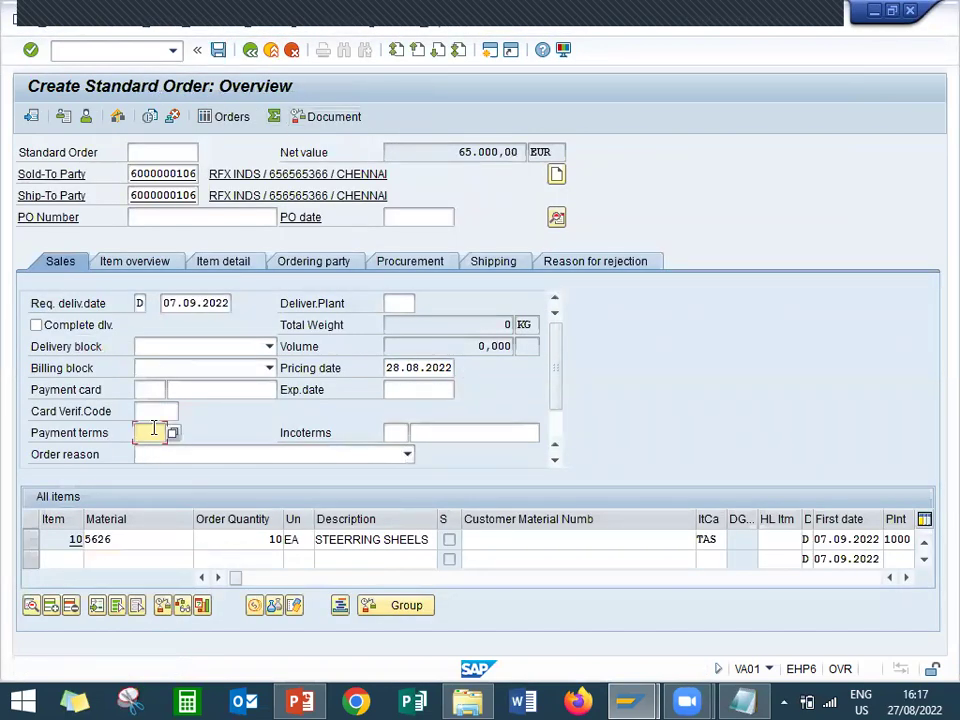
text(0001)
key(Tab)
text(CFR)
key(Tab)
text(CFR)
key(Return)
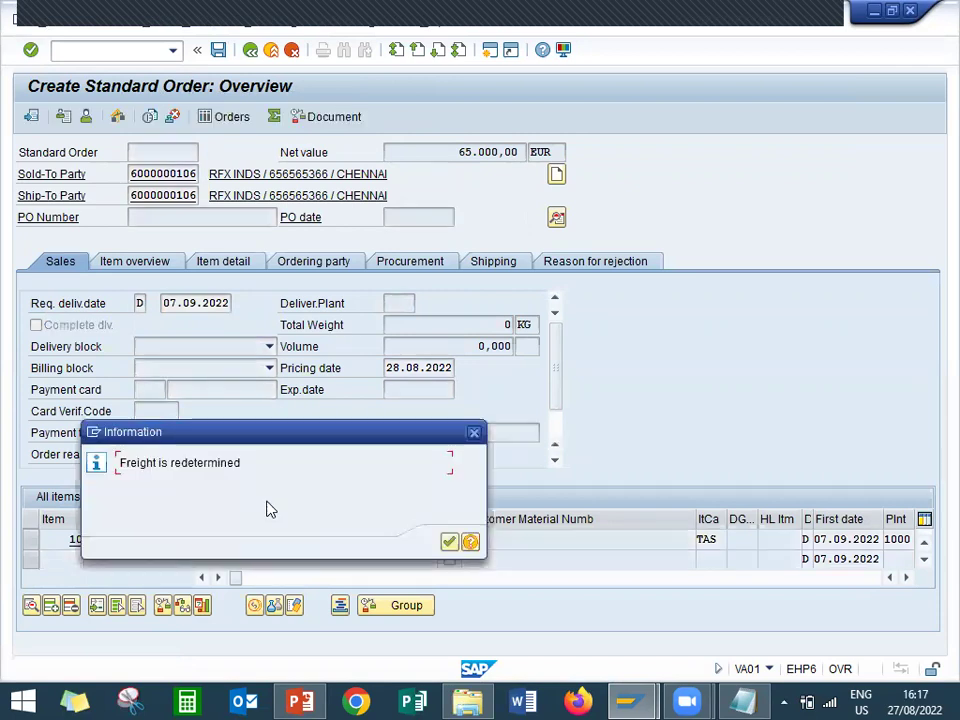
key(Return)
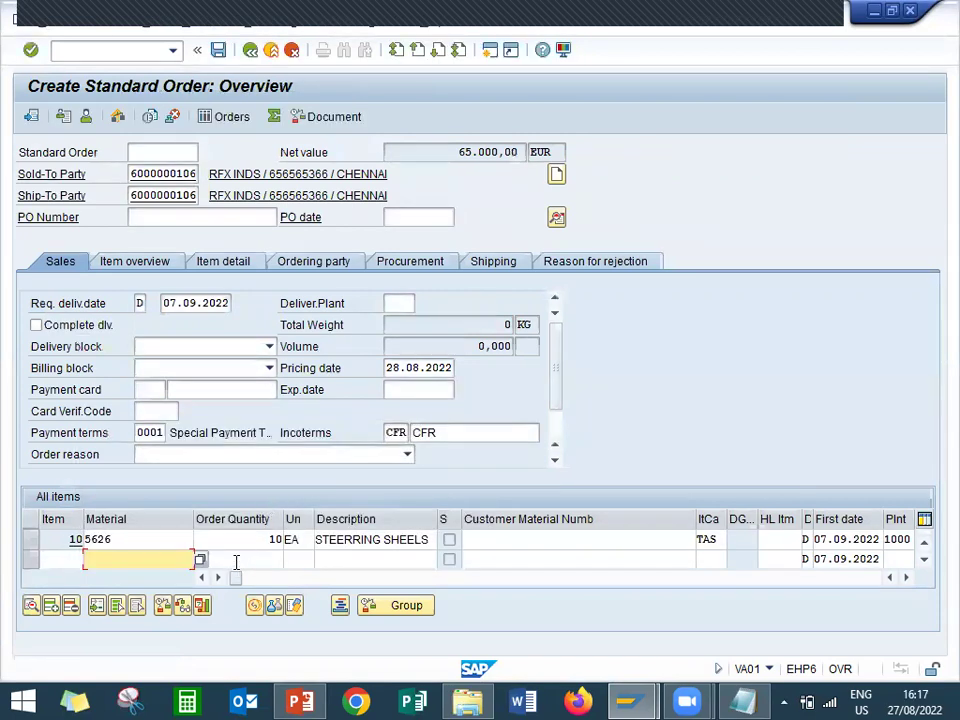
Step: Give the item storage location 0001 in its shipping data
double_click(253, 541)
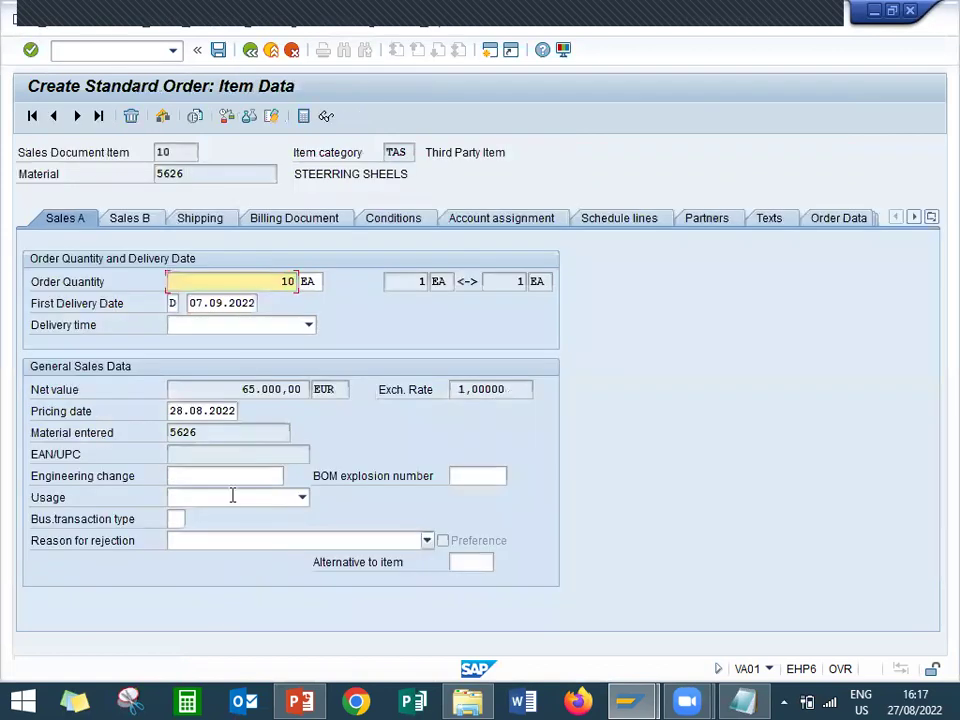
click(220, 224)
click(429, 370)
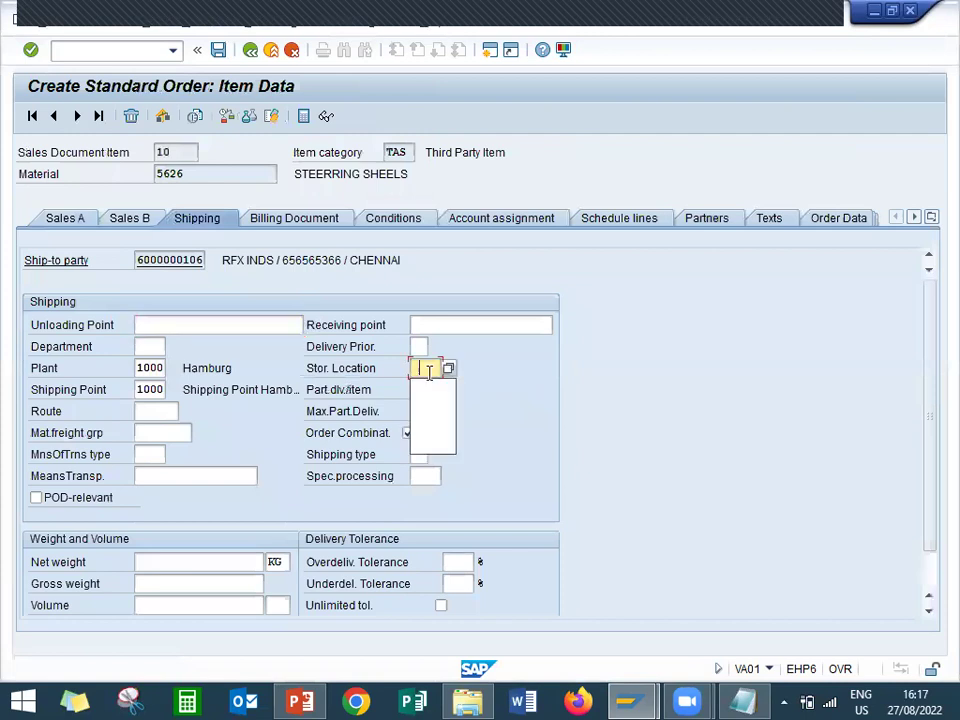
key(Down)
key(Down)
key(Return)
key(Return)
Step: Enter net and gross weights of 100 KG and save sales order 14990
click(229, 563)
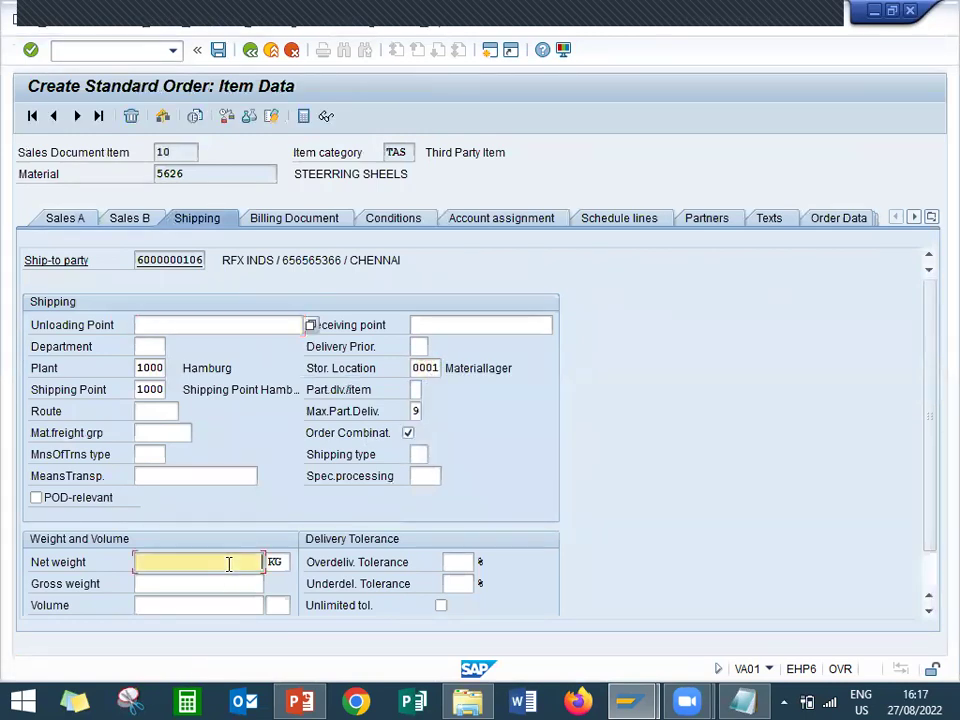
text(100)
key(Return)
text(100)
key(Return)
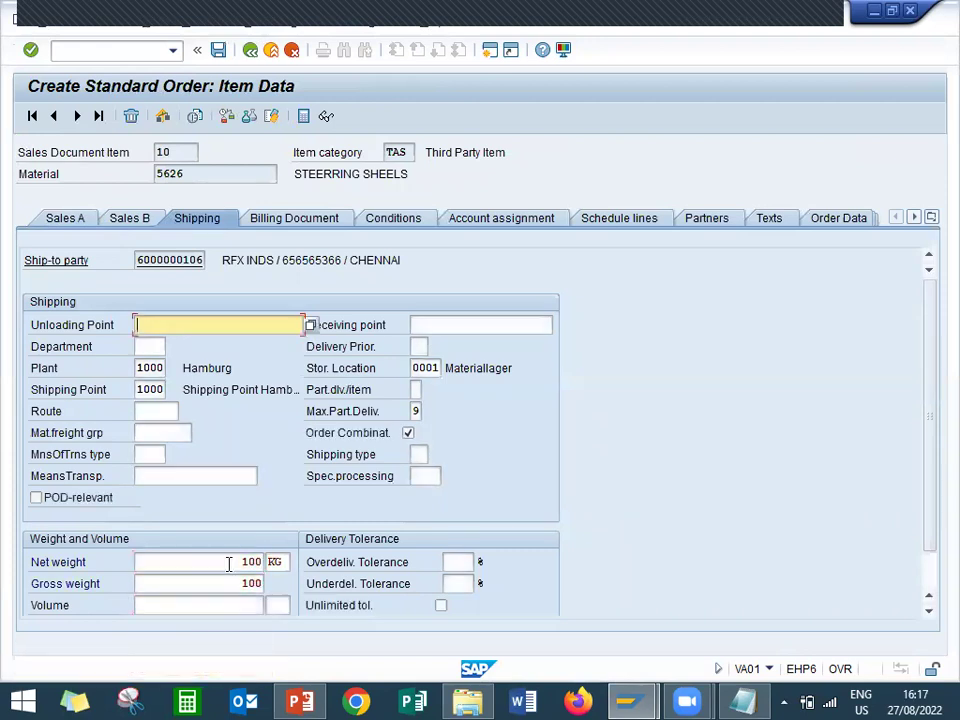
click(218, 52)
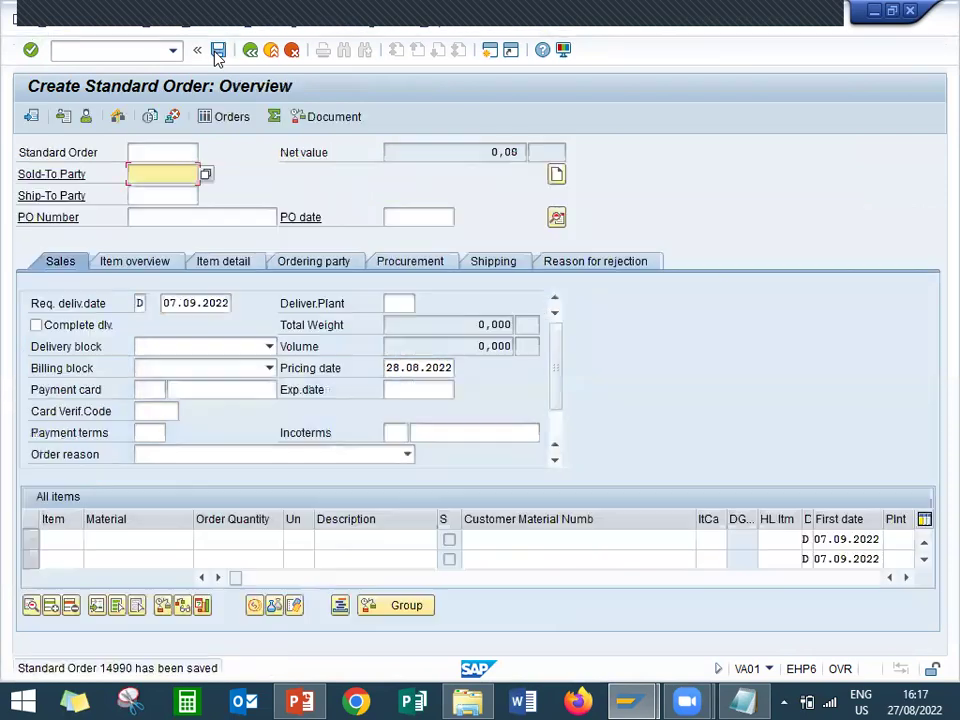
Step: Check the Notepad reference numbers, then exit and start VA03 to display the order
mouse_move(450, 700)
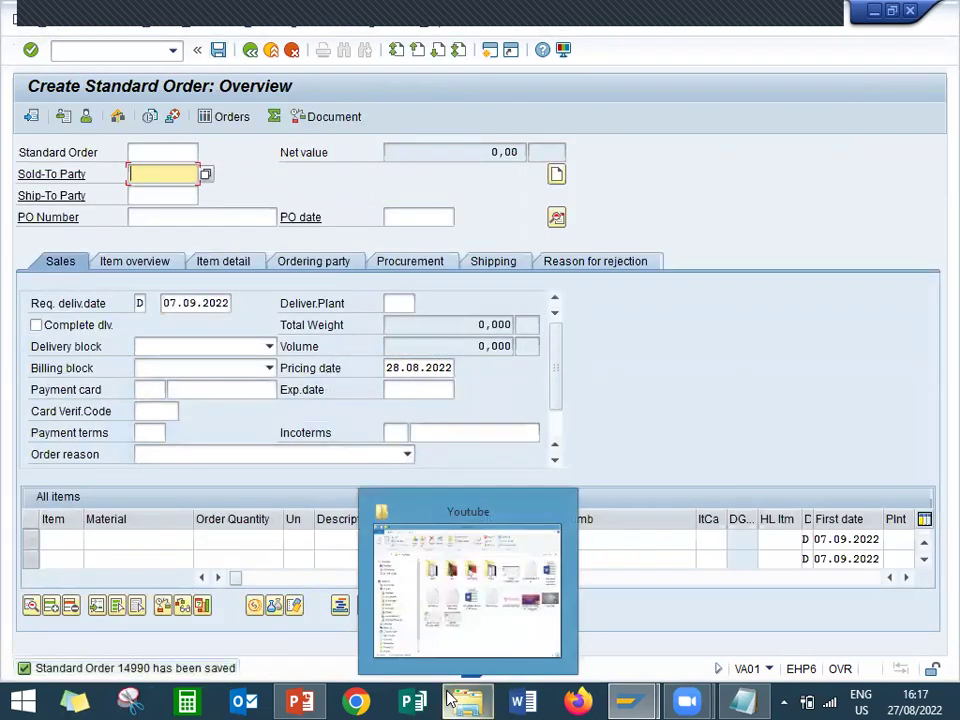
click(766, 699)
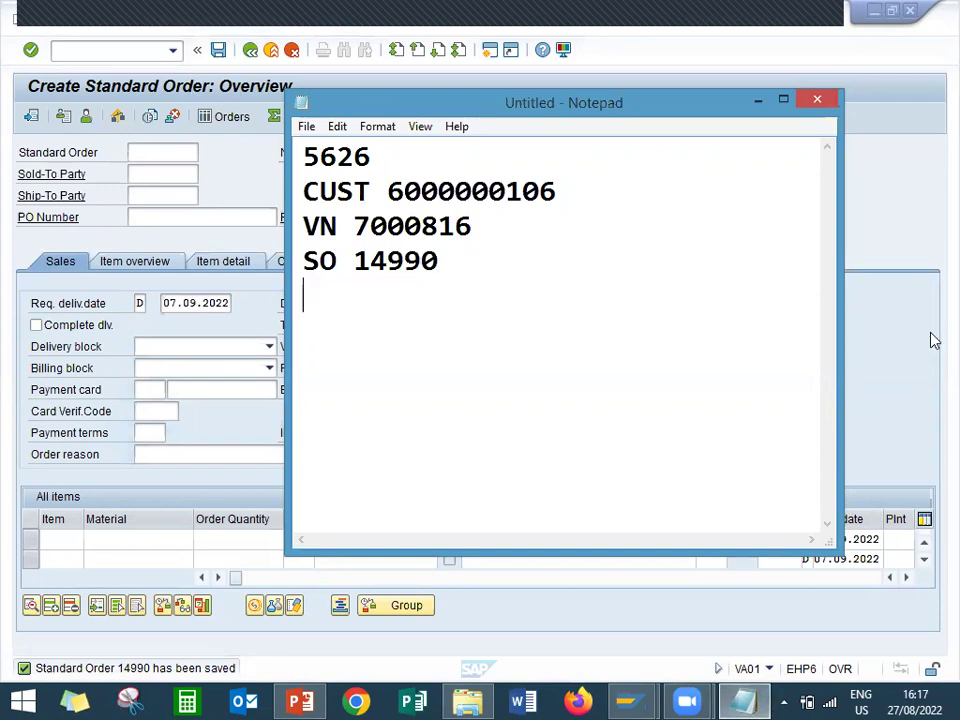
click(900, 227)
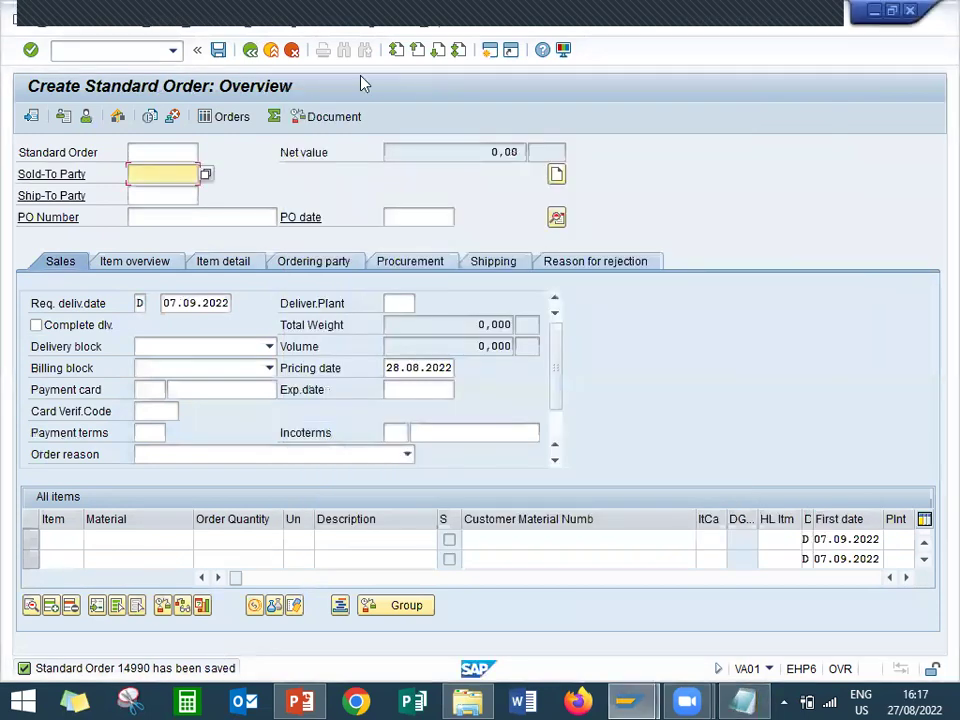
click(272, 51)
text(VA03)
key(Return)
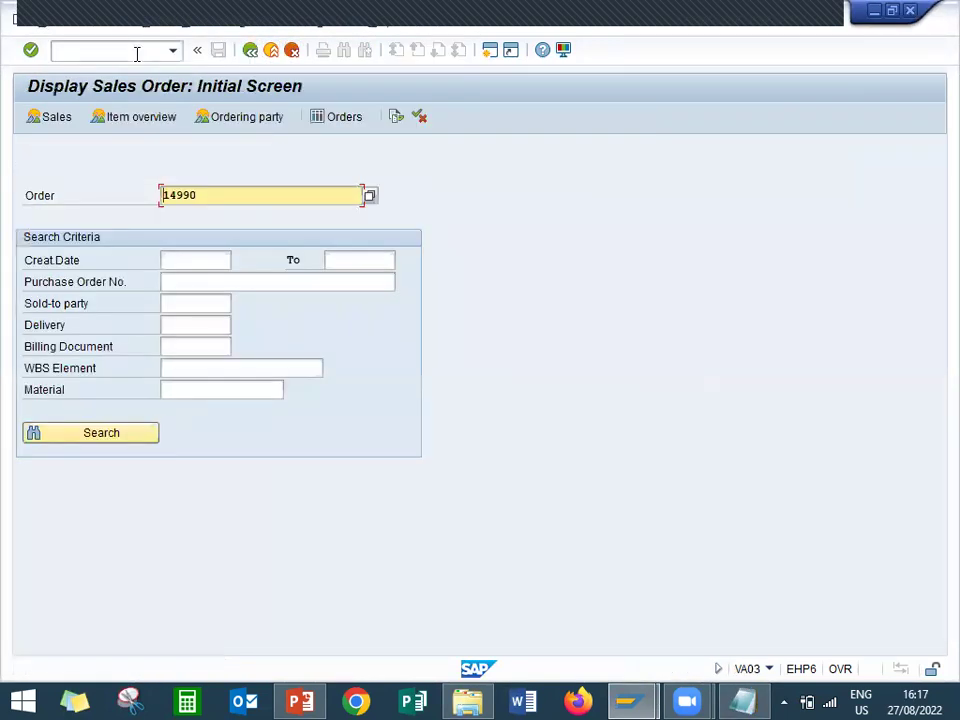
Step: Display order 14990's item schedule lines and select purchase requisition 10017173
key(Return)
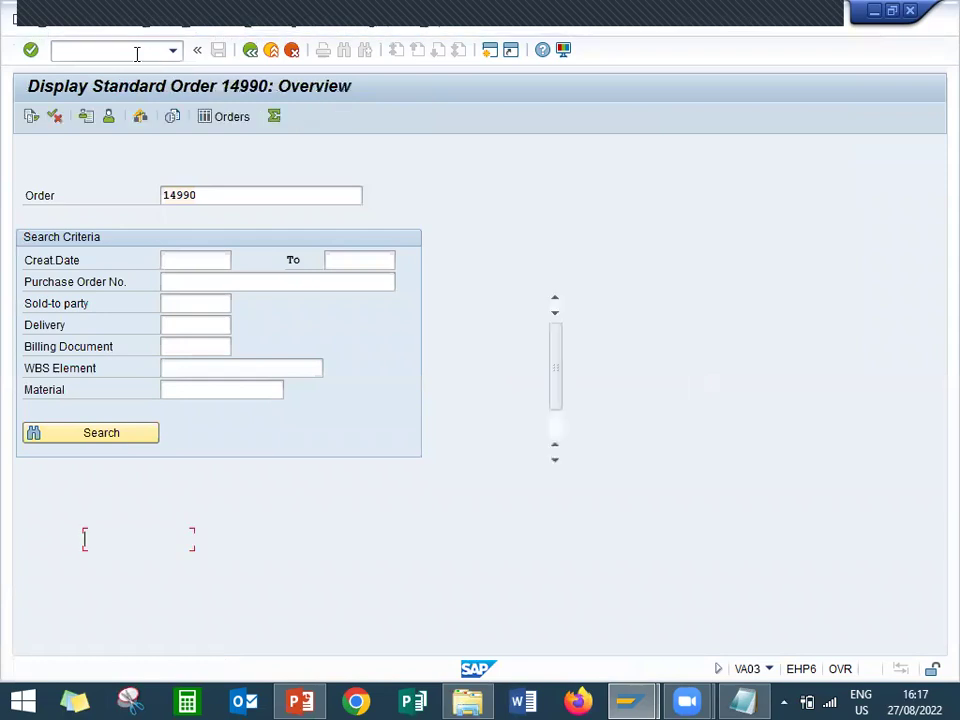
double_click(356, 541)
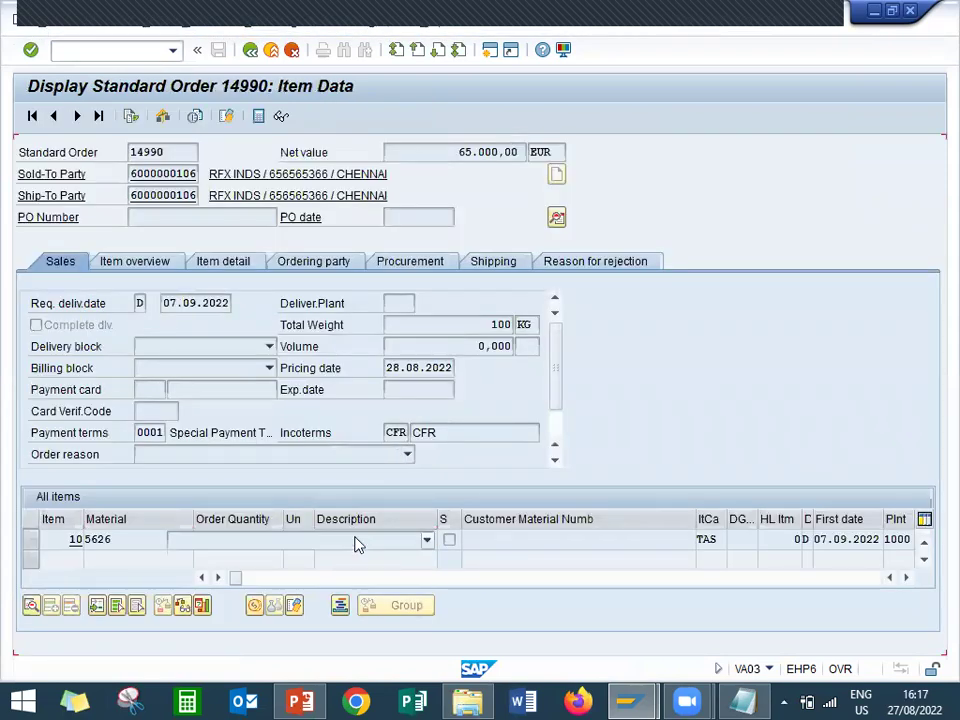
click(620, 220)
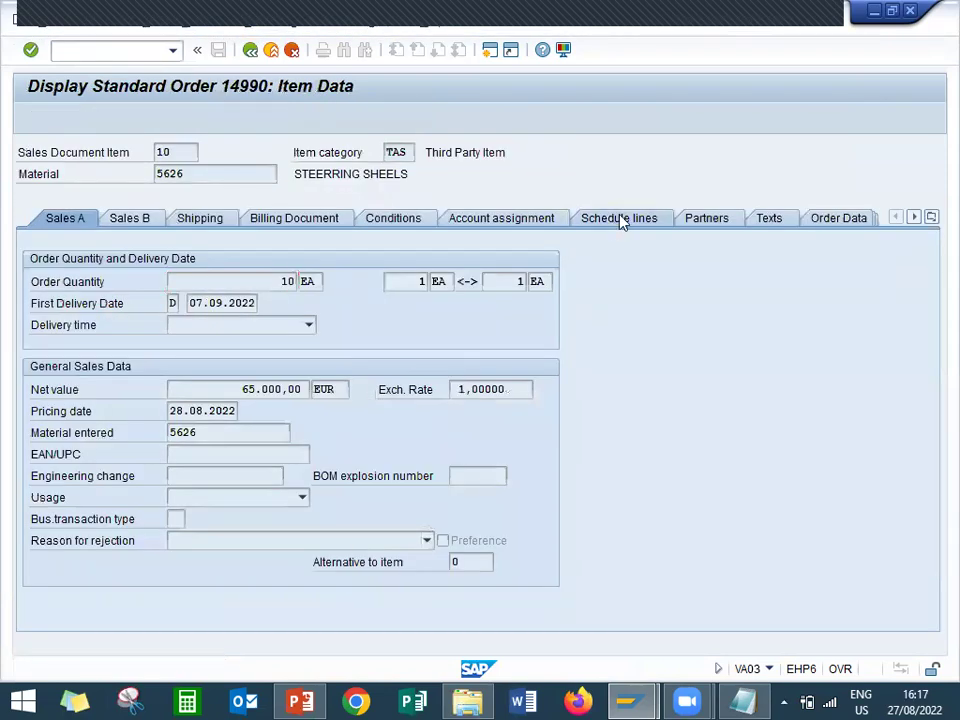
double_click(727, 366)
key(ctrl+c)
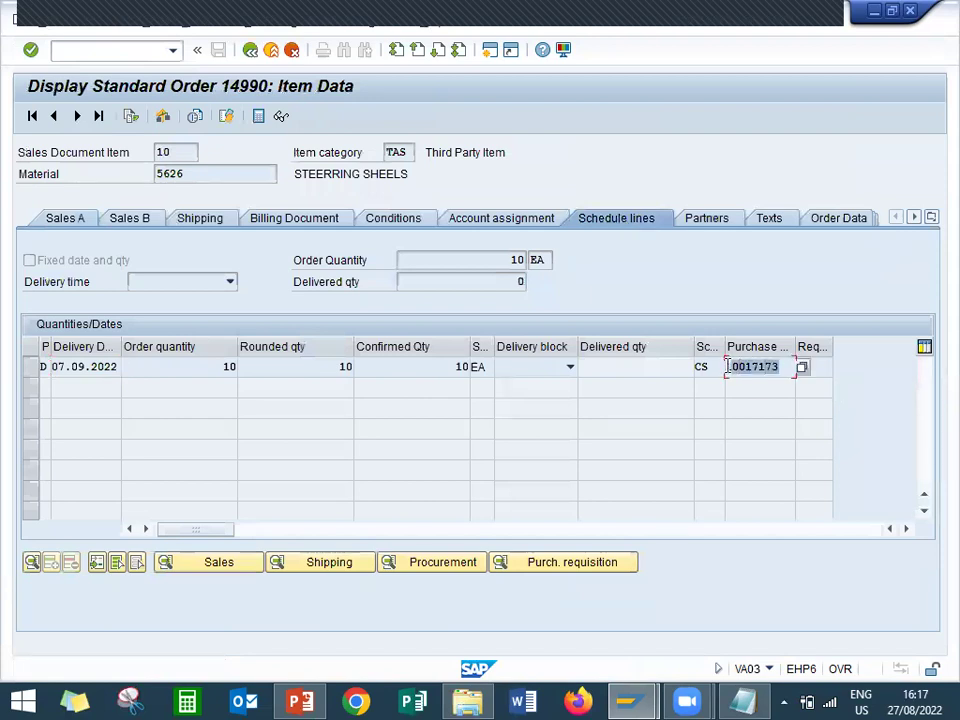
Step: Add 'PR' with the pasted requisition number to the Notepad list
click(748, 700)
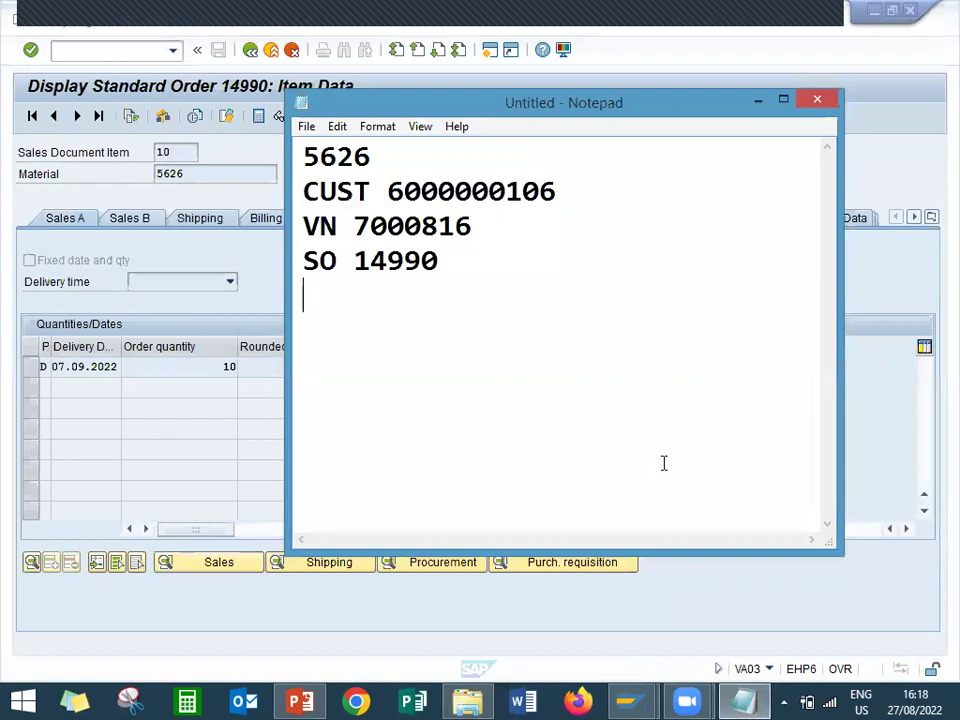
text(PR)
key(ctrl+v)
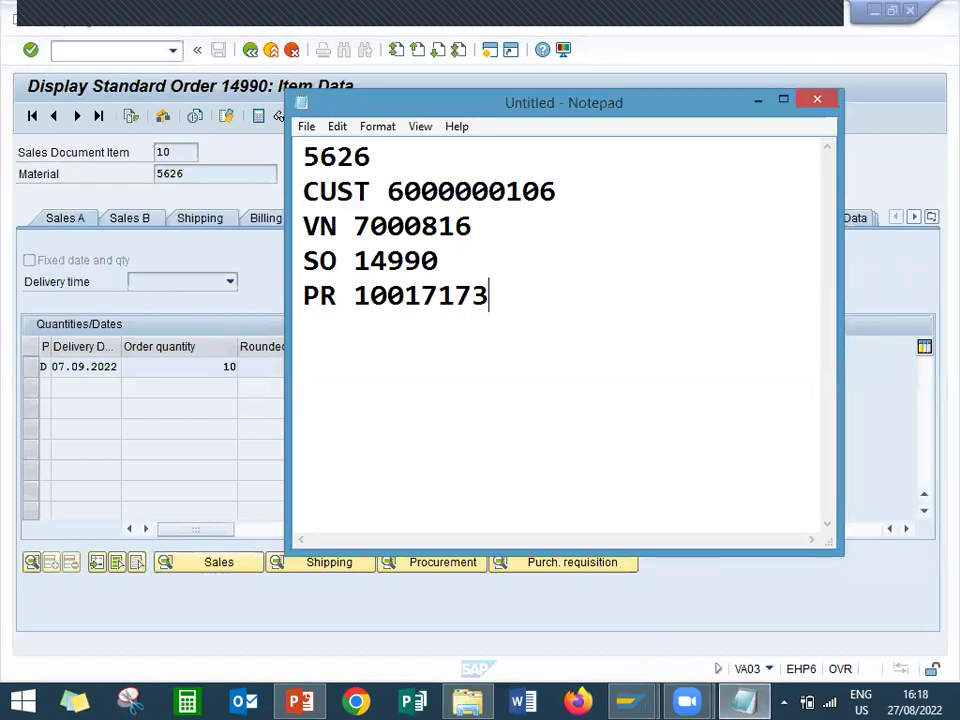
click(883, 146)
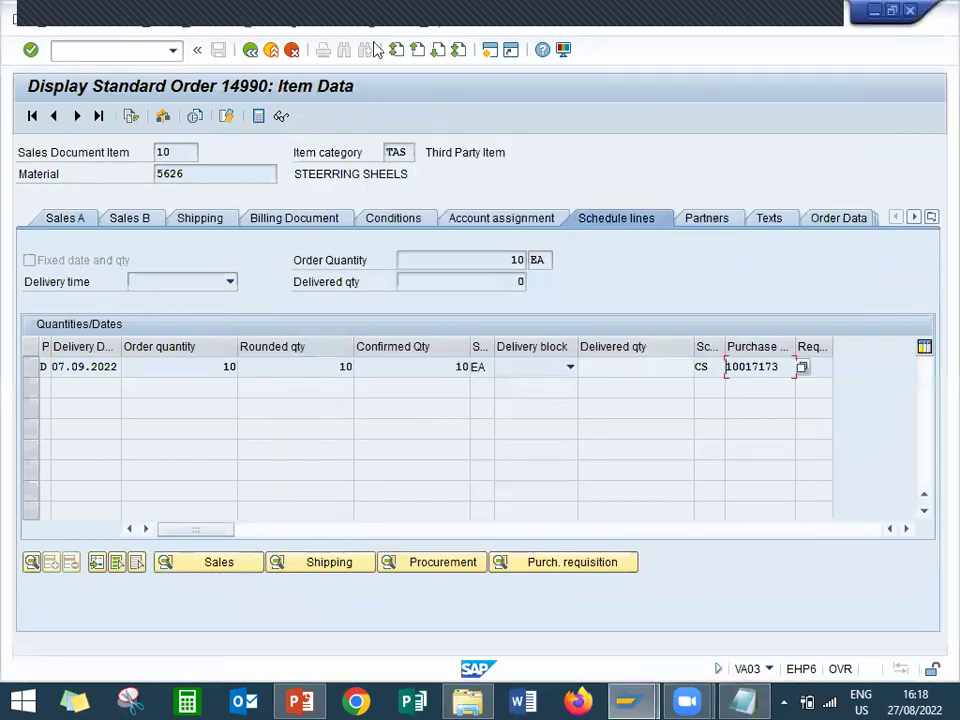
Step: Leave VA03, start ME21N and adopt requisition 10017173 into the new purchase order
click(271, 50)
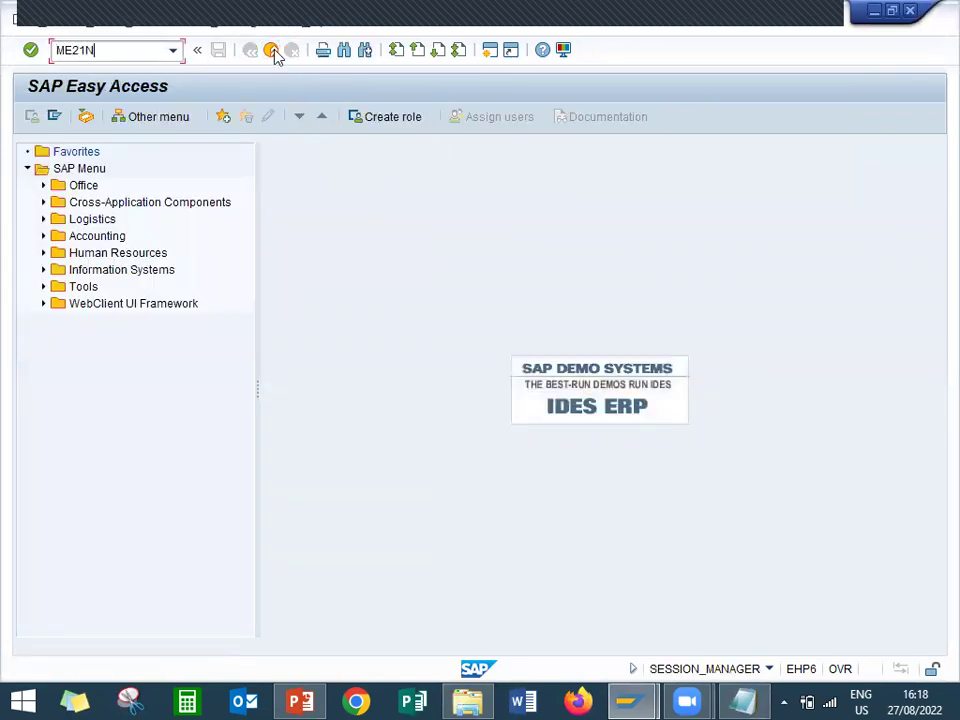
key(Return)
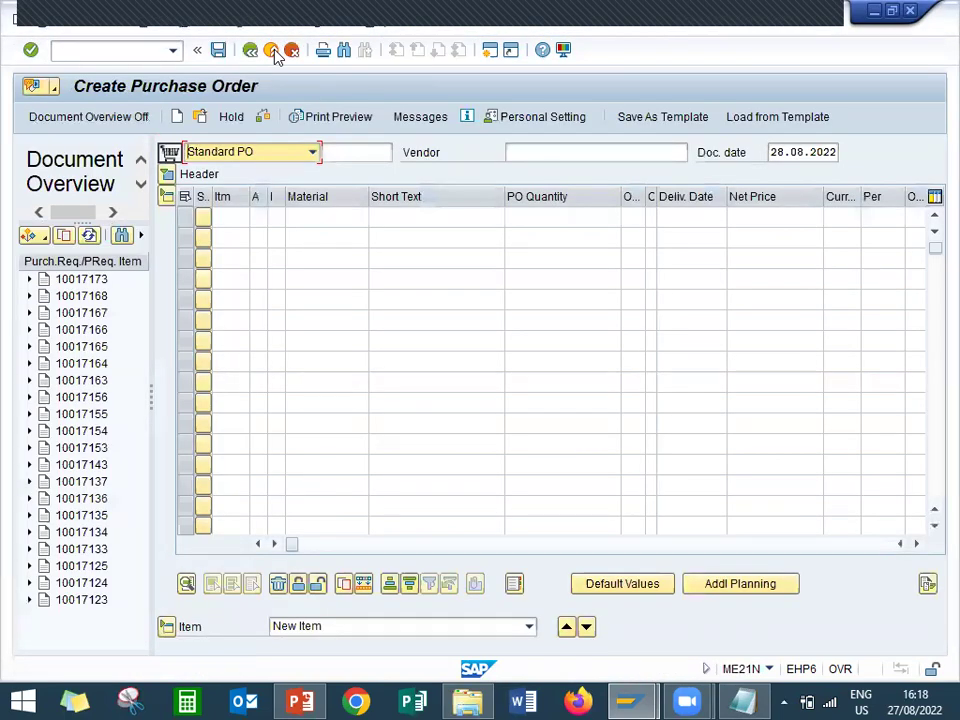
click(748, 701)
click(755, 700)
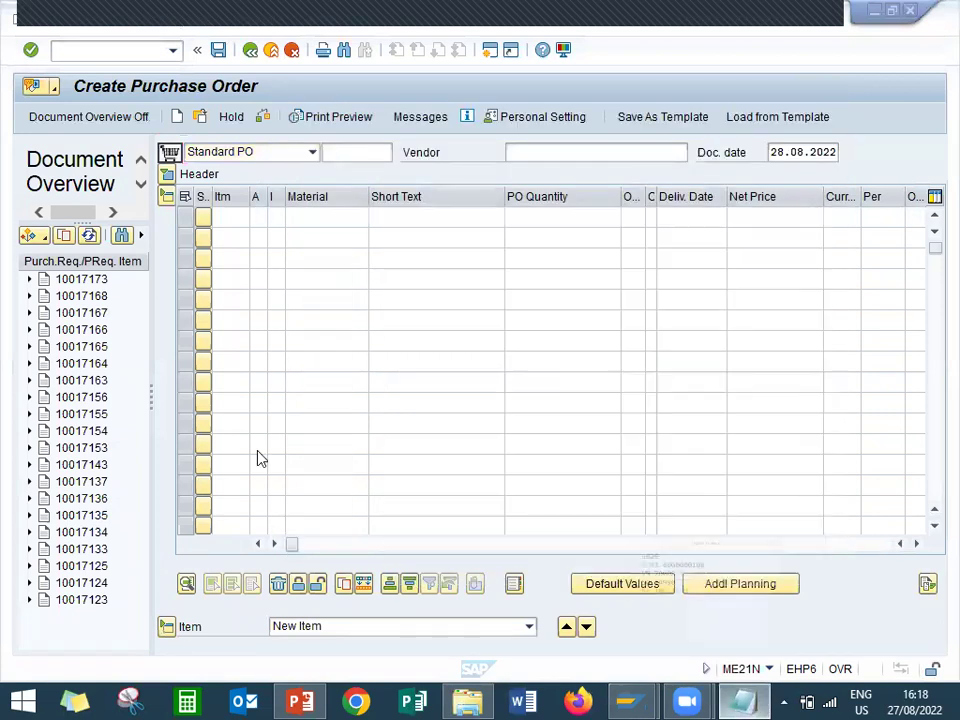
click(90, 283)
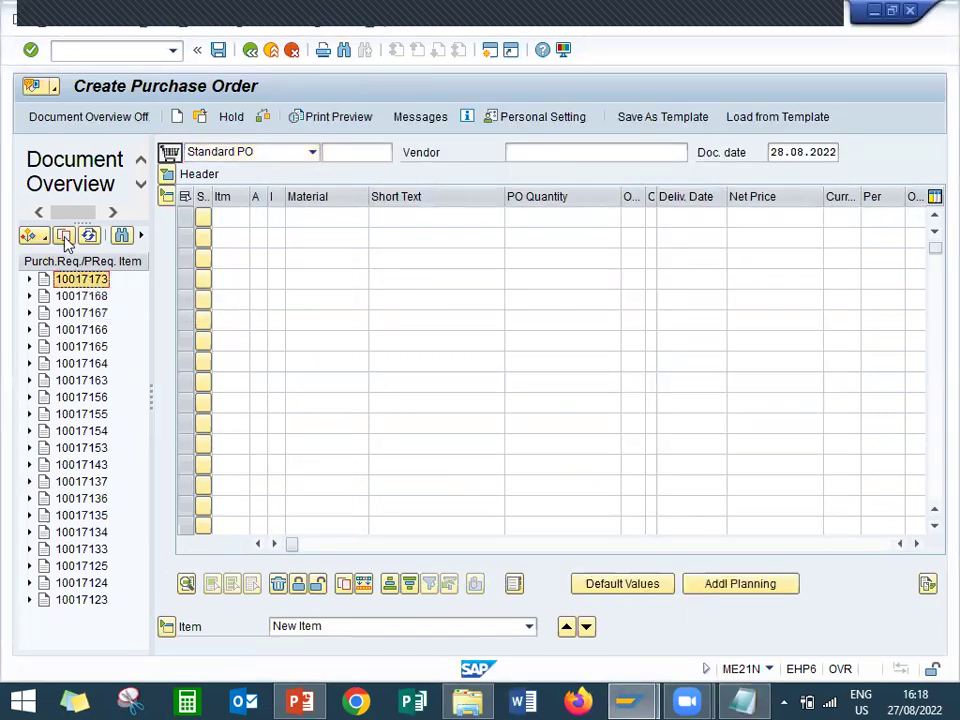
click(64, 237)
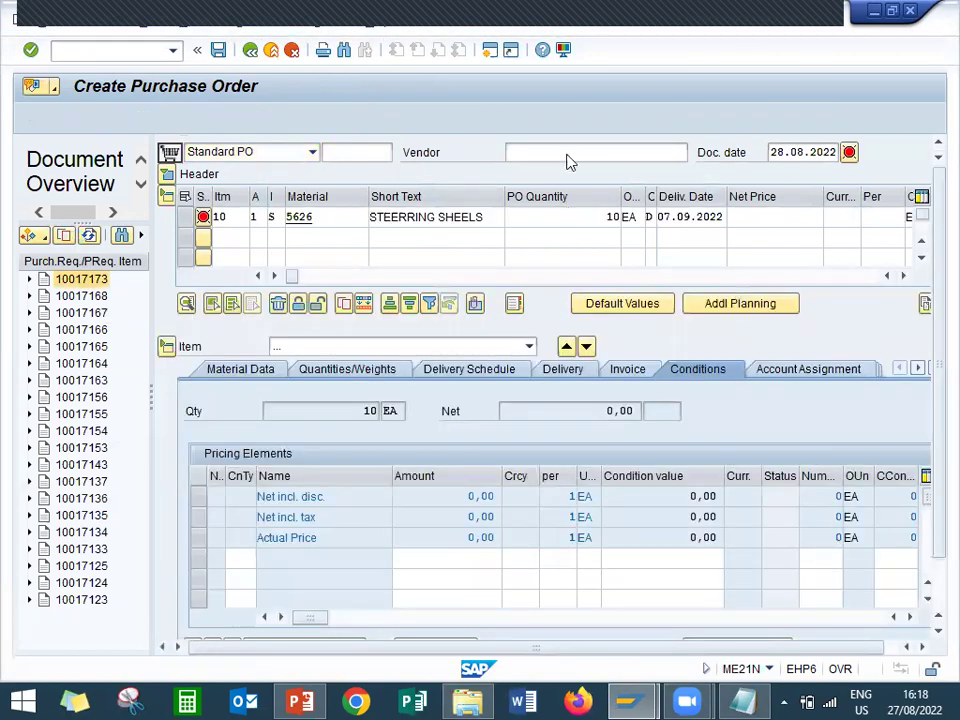
click(572, 151)
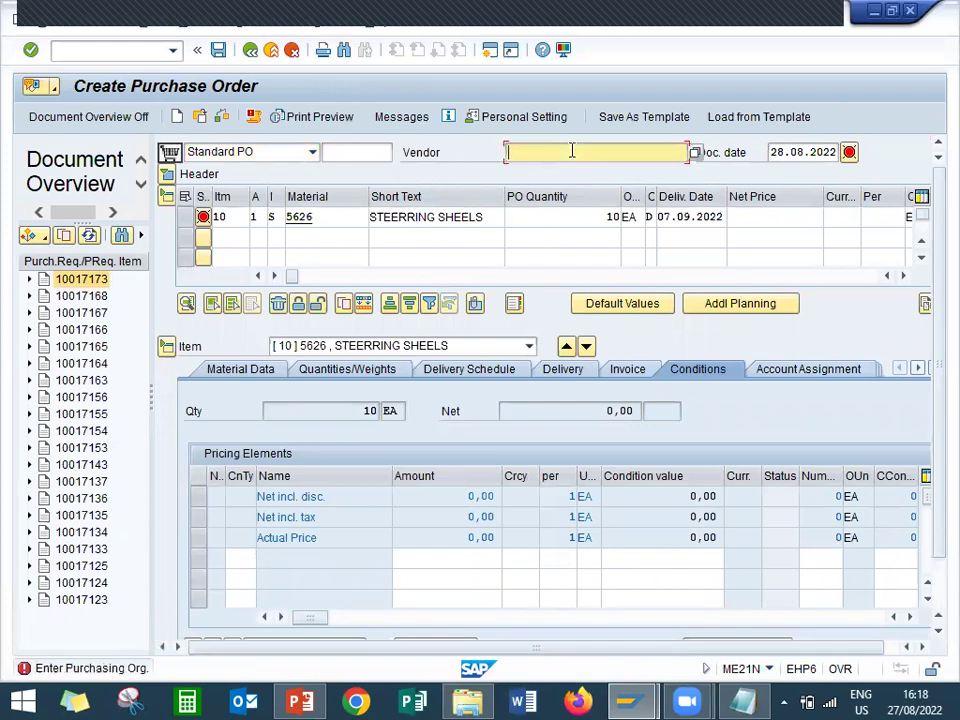
Step: Enter the vendor number and purchasing organisation 1000 in the PO header
key(Down)
key(Return)
key(BackSpace)
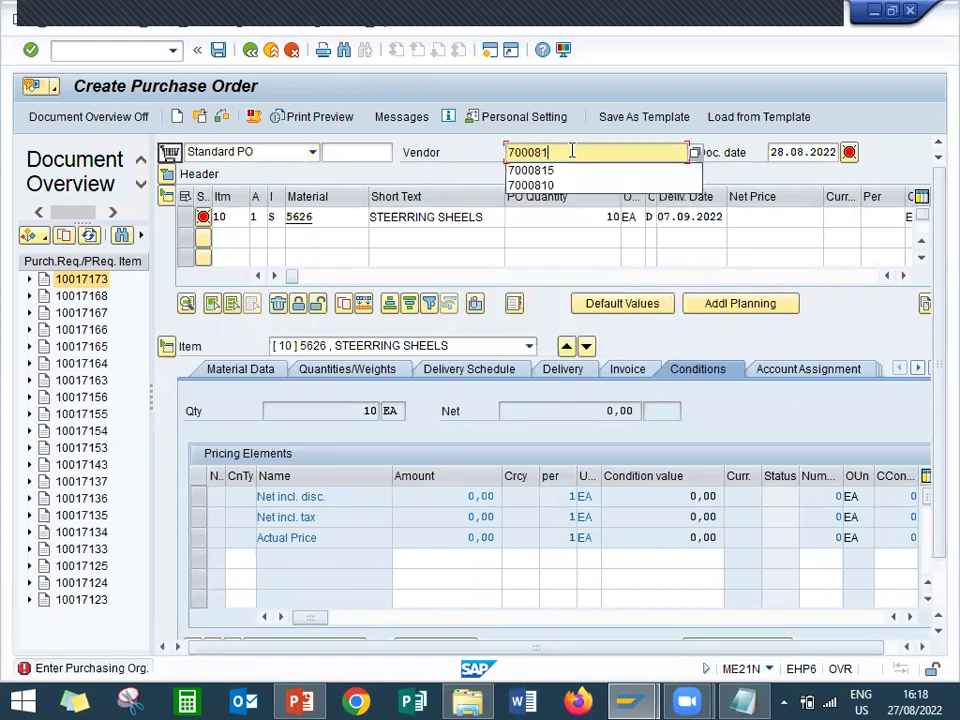
text(6)
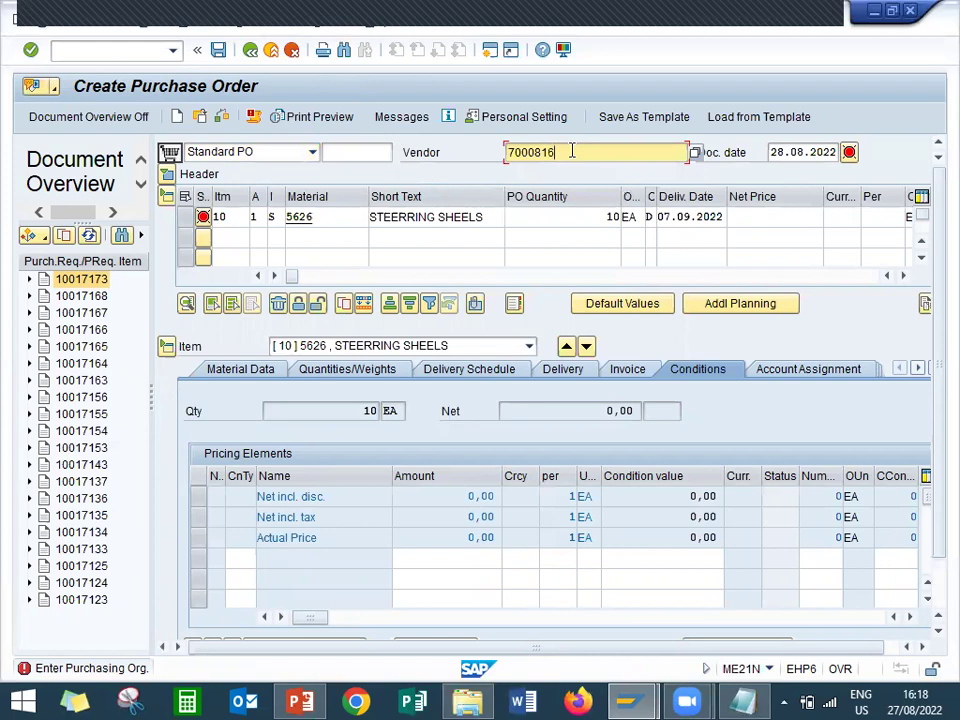
key(Return)
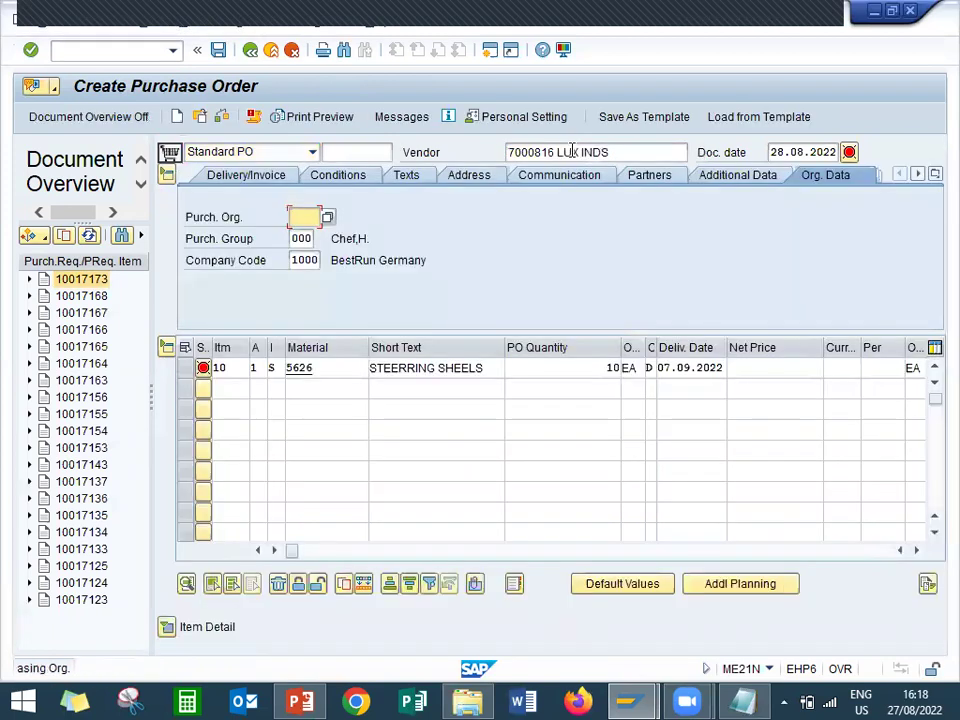
key(BackSpace)
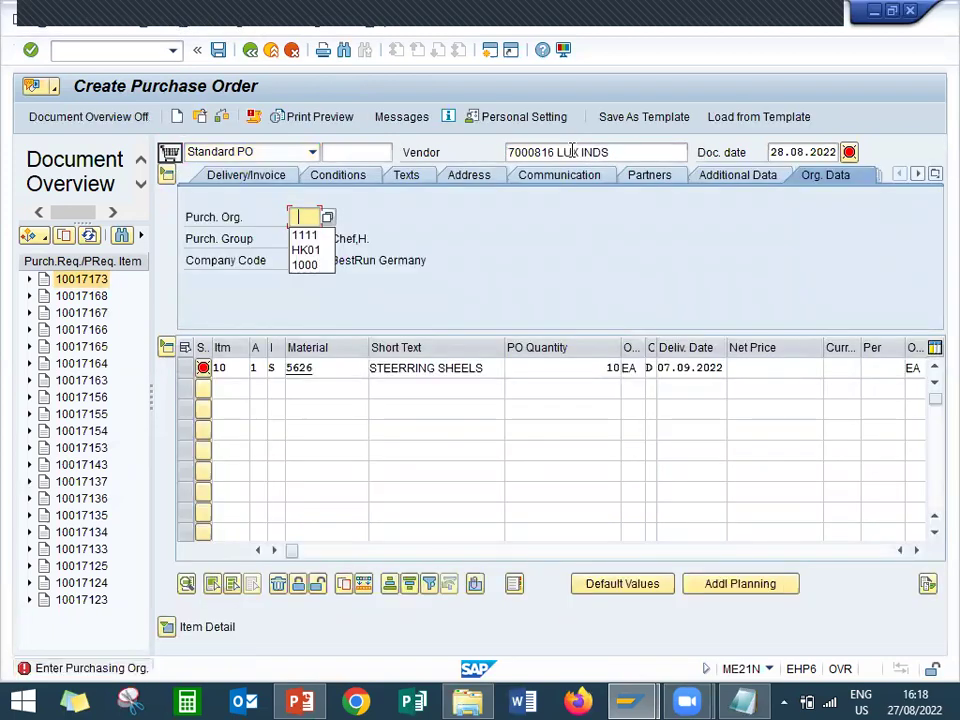
key(Down)
key(Down)
key(Return)
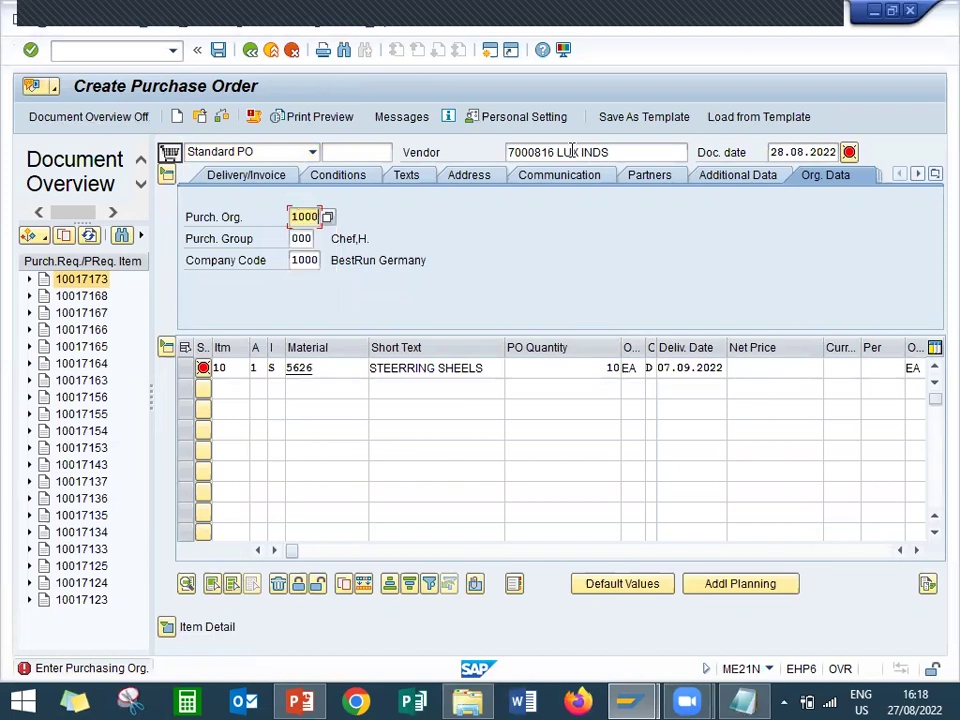
key(Return)
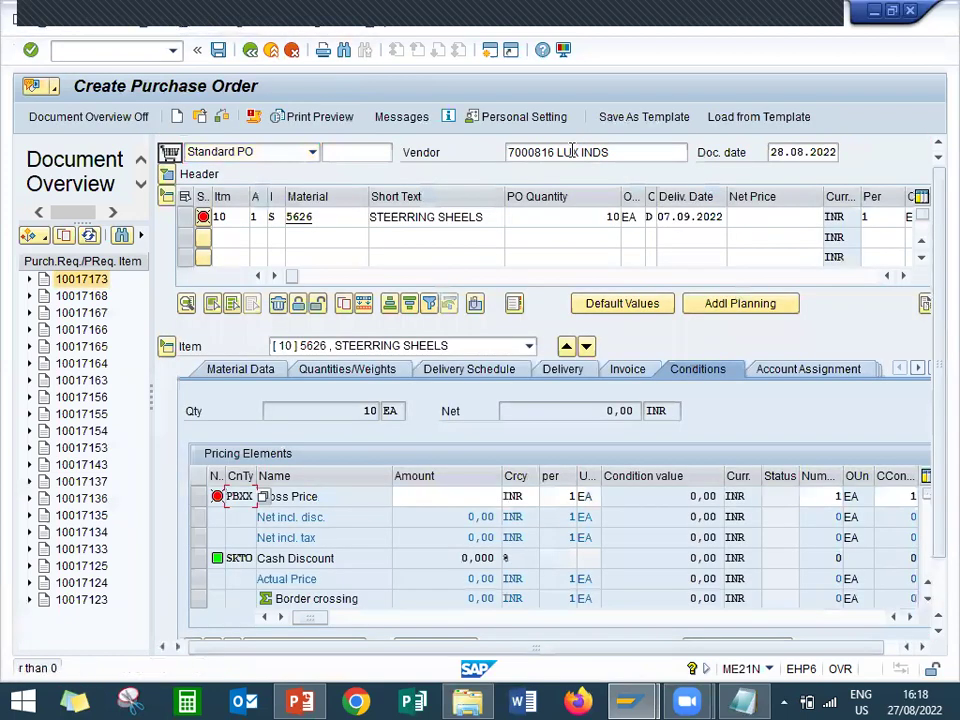
Step: Give the item a net price of 1500 INR and save the purchase order
click(782, 217)
text(1500)
key(Return)
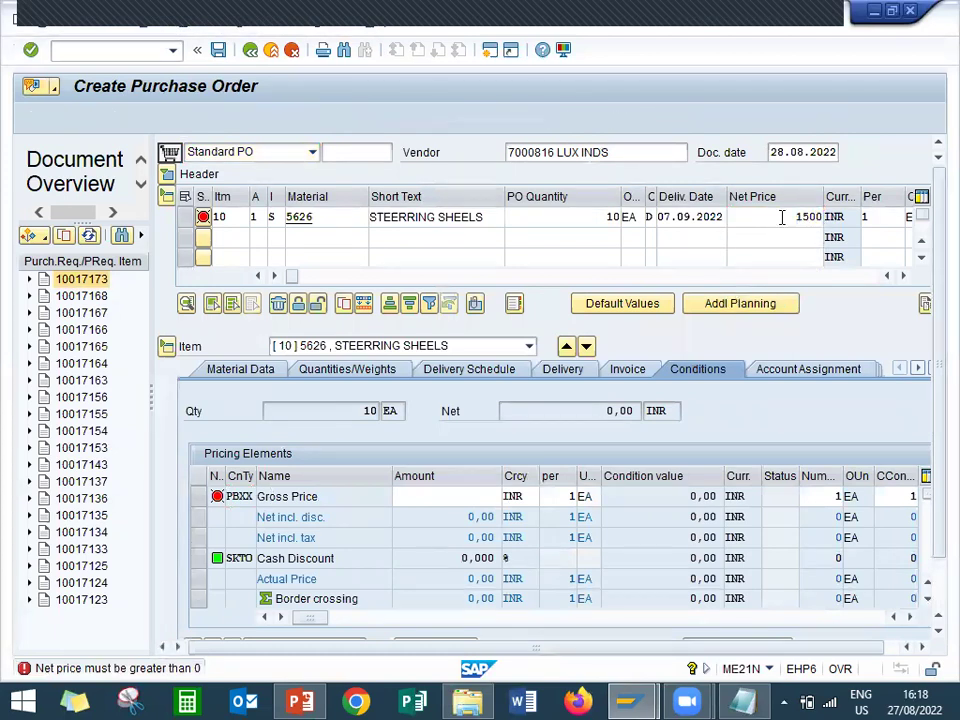
click(904, 277)
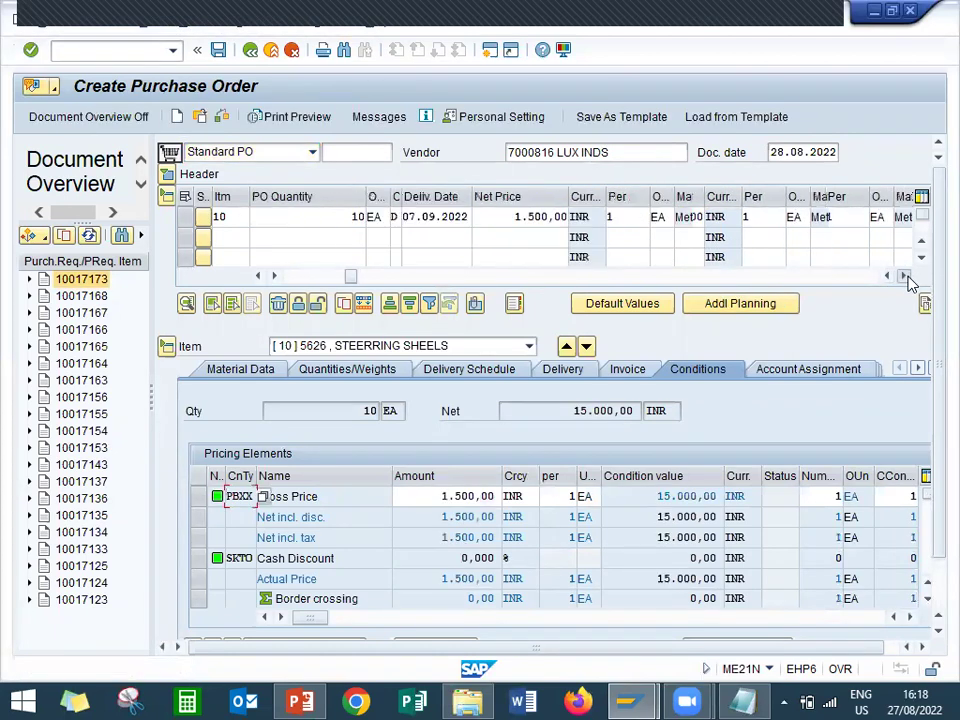
click(305, 278)
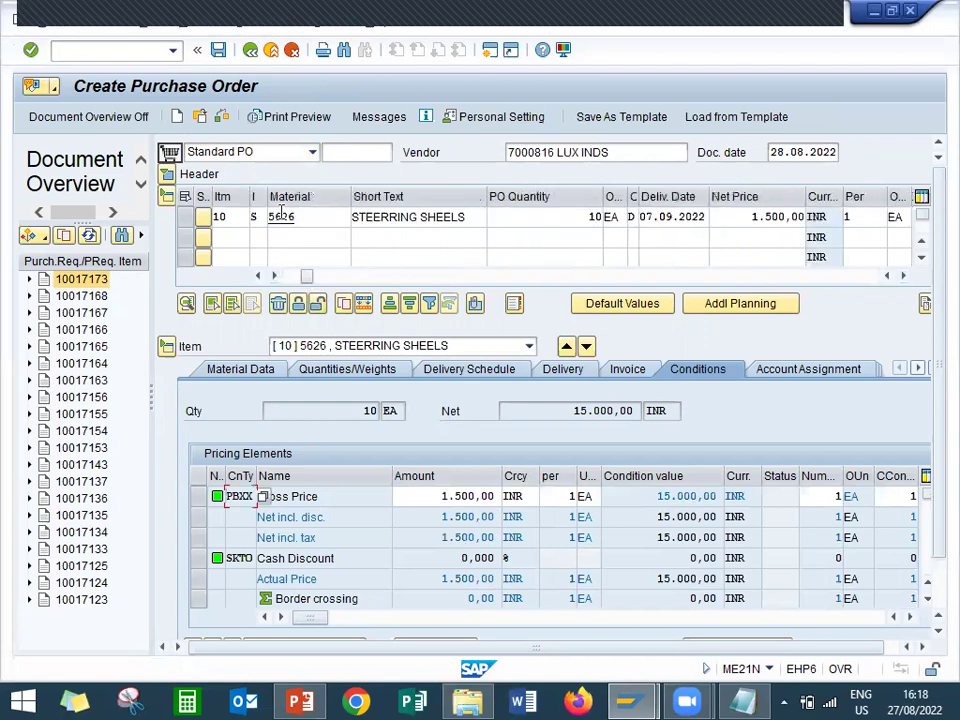
click(216, 52)
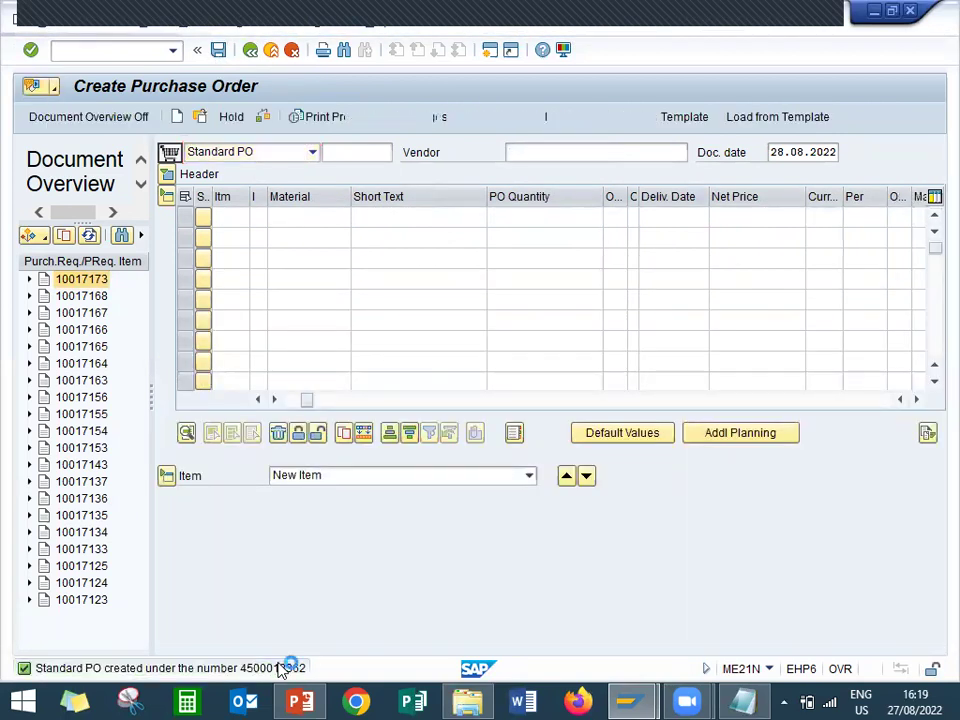
Step: Select the new purchase order number from the full status message
double_click(281, 668)
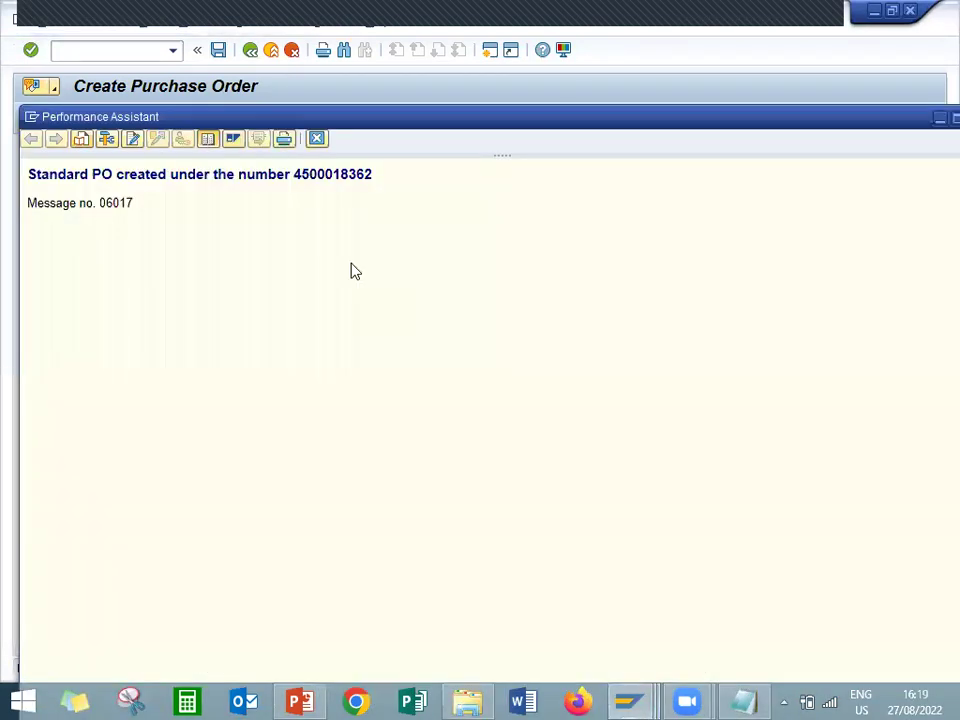
double_click(337, 175)
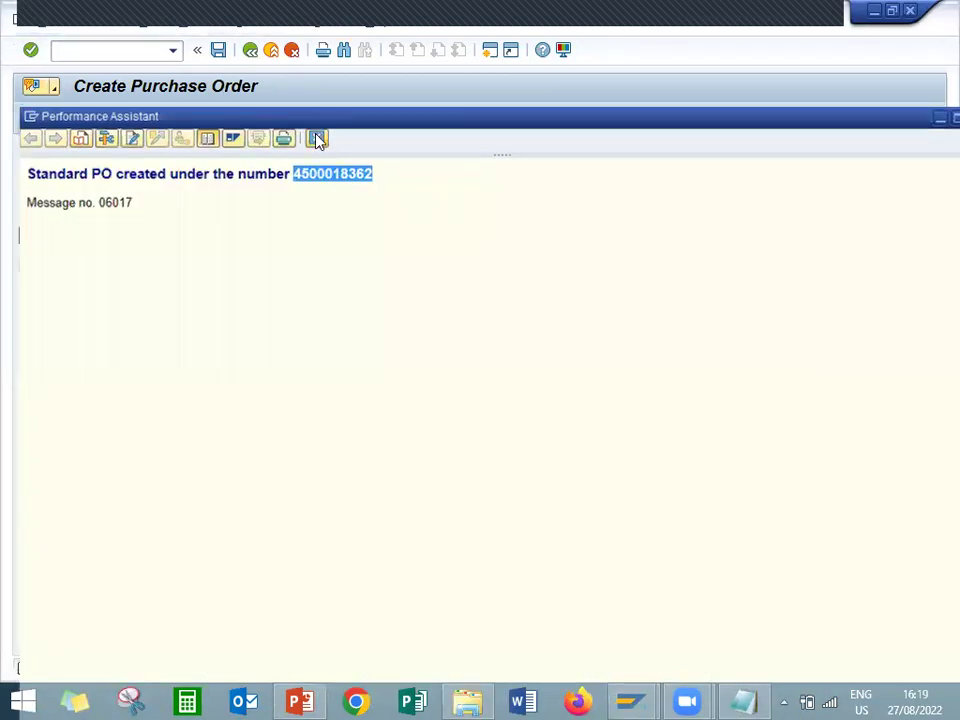
click(317, 139)
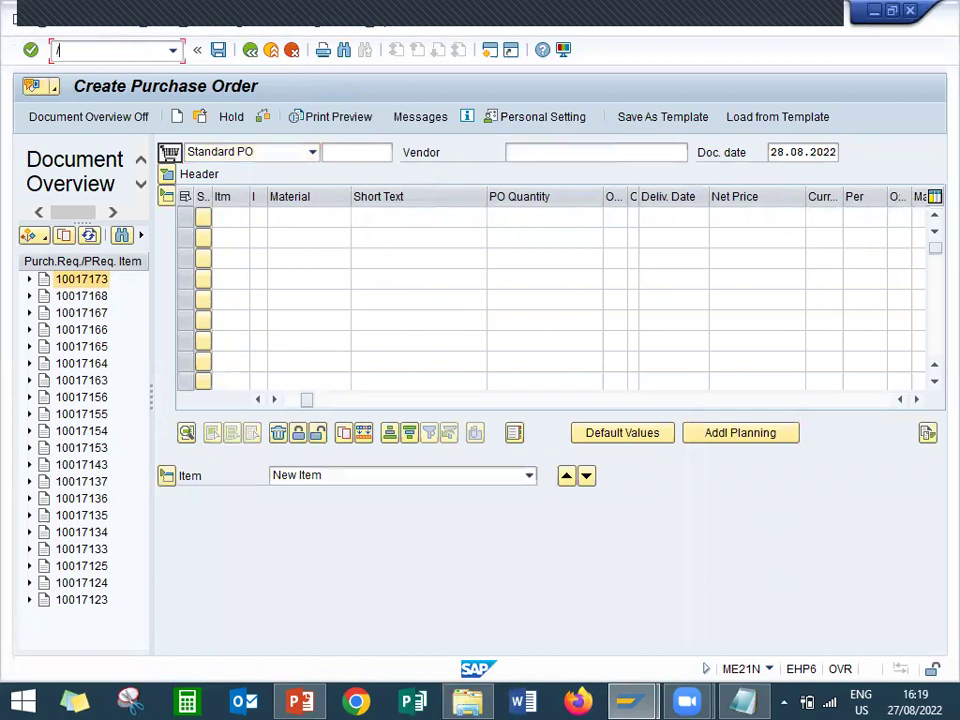
key(Return)
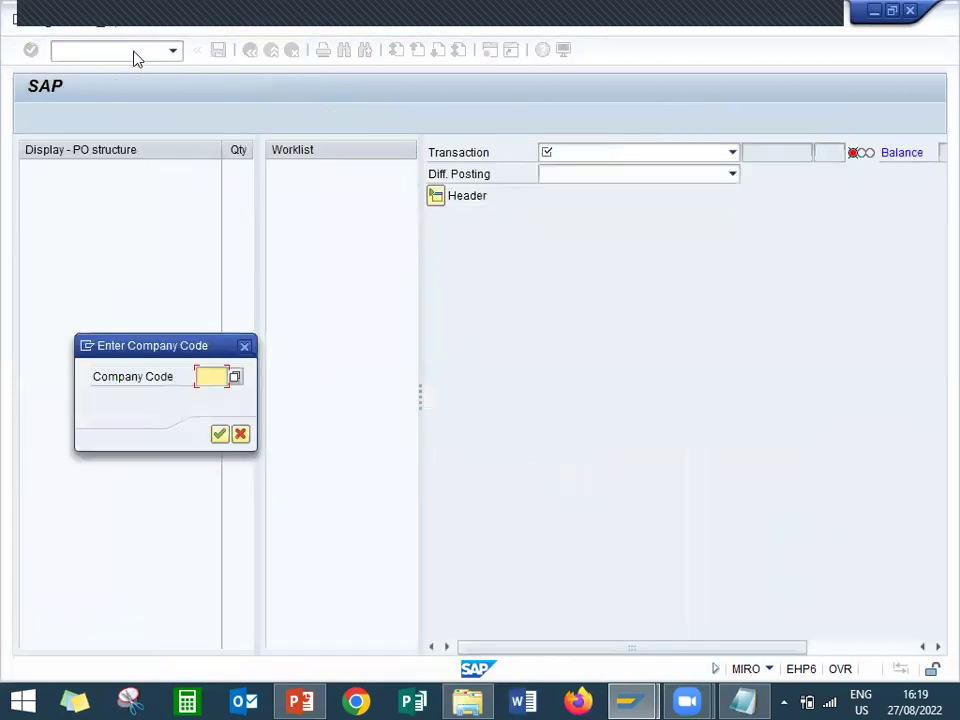
text(1)
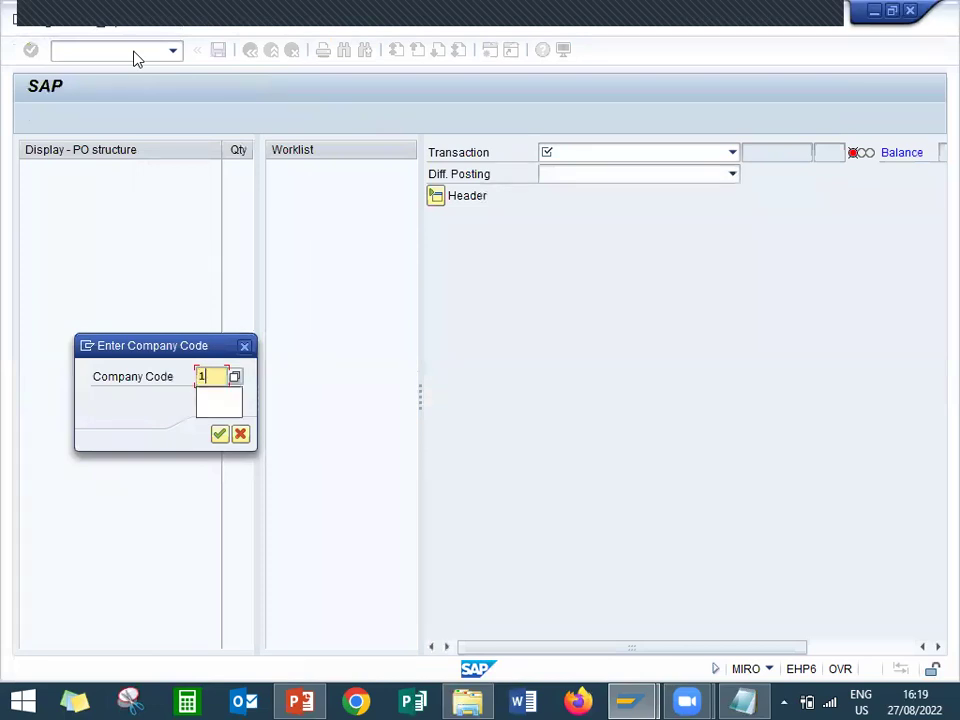
text(000)
key(Return)
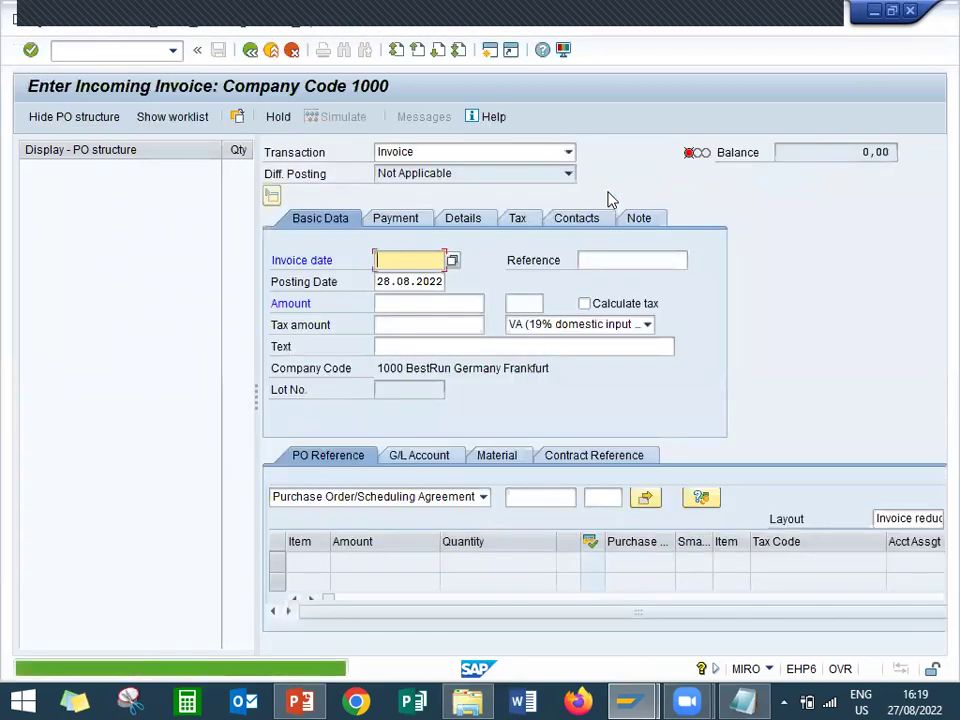
key(Down)
key(Return)
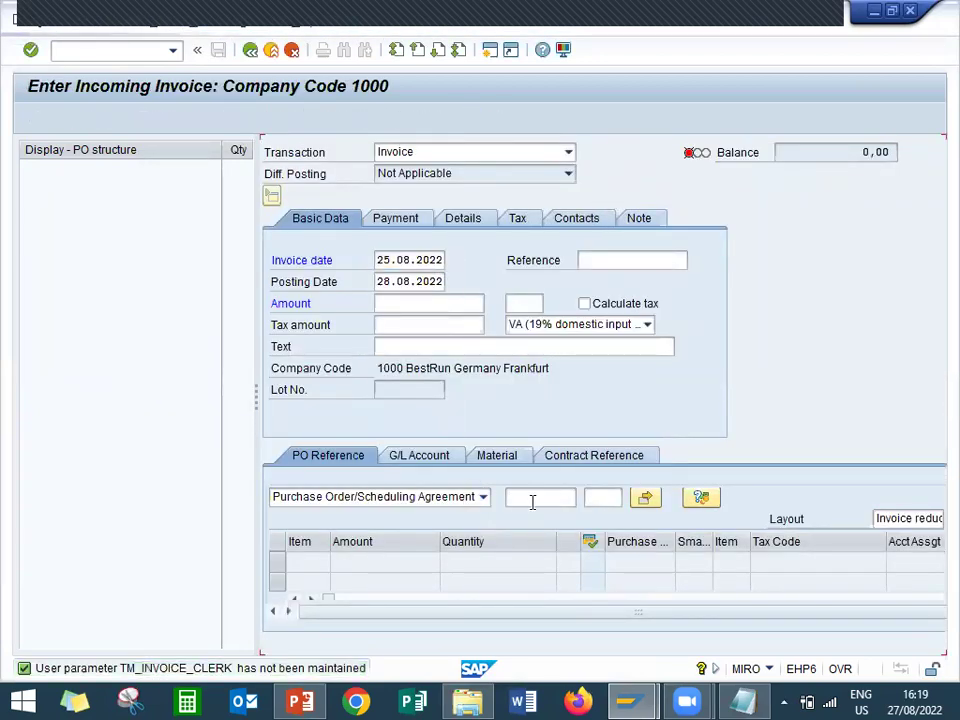
key(Return)
click(541, 500)
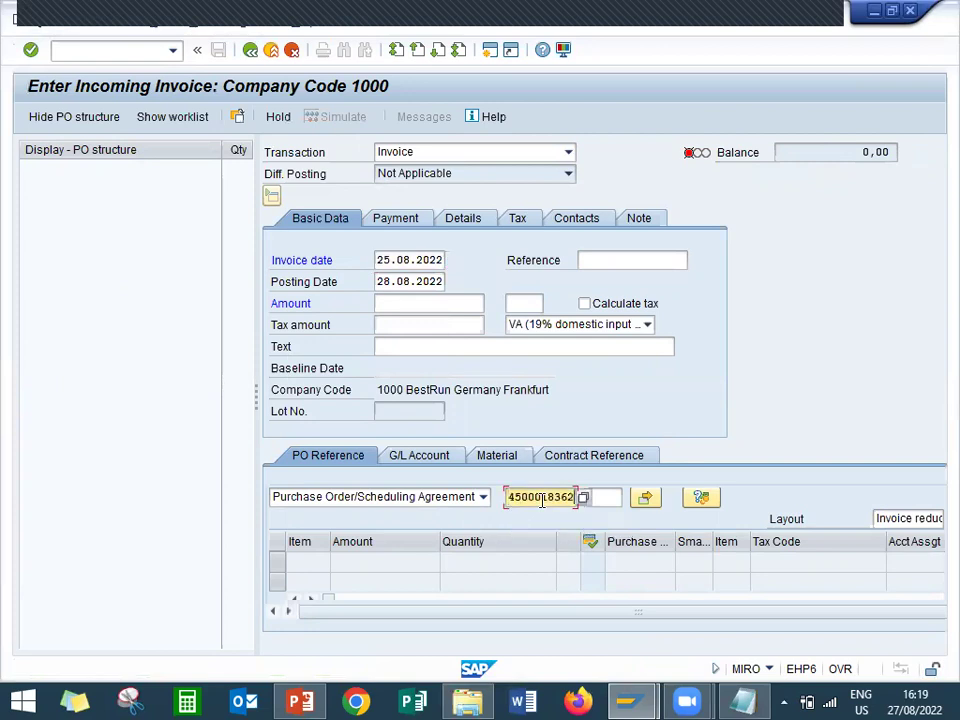
click(627, 326)
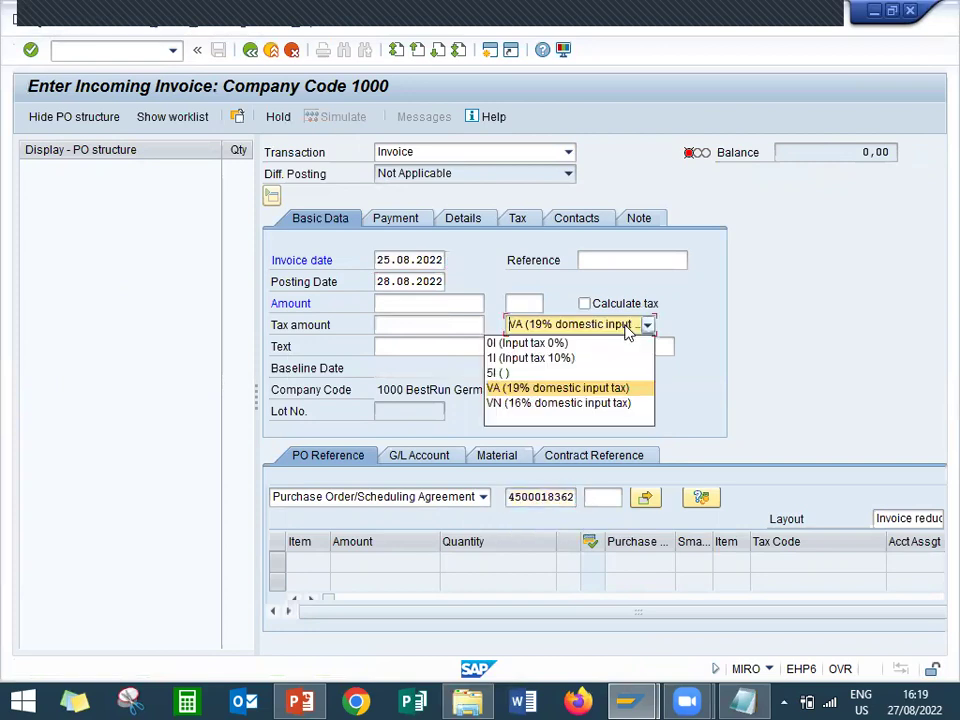
click(585, 345)
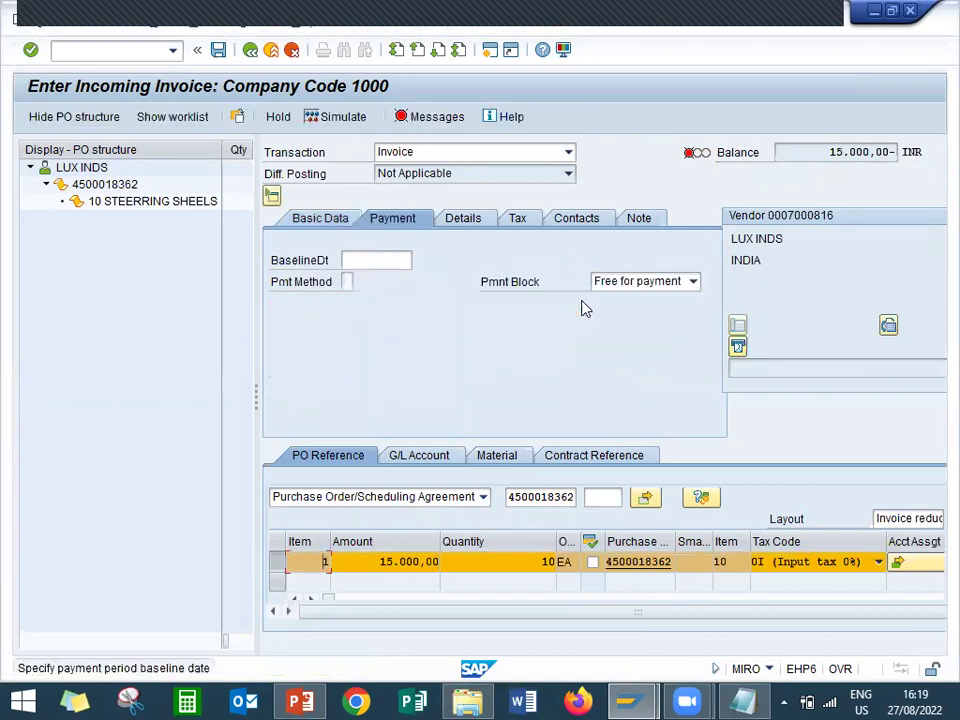
Step: Set baseline date 30.08.2022 and invoice amount 15.000,00 INR
click(384, 262)
click(380, 276)
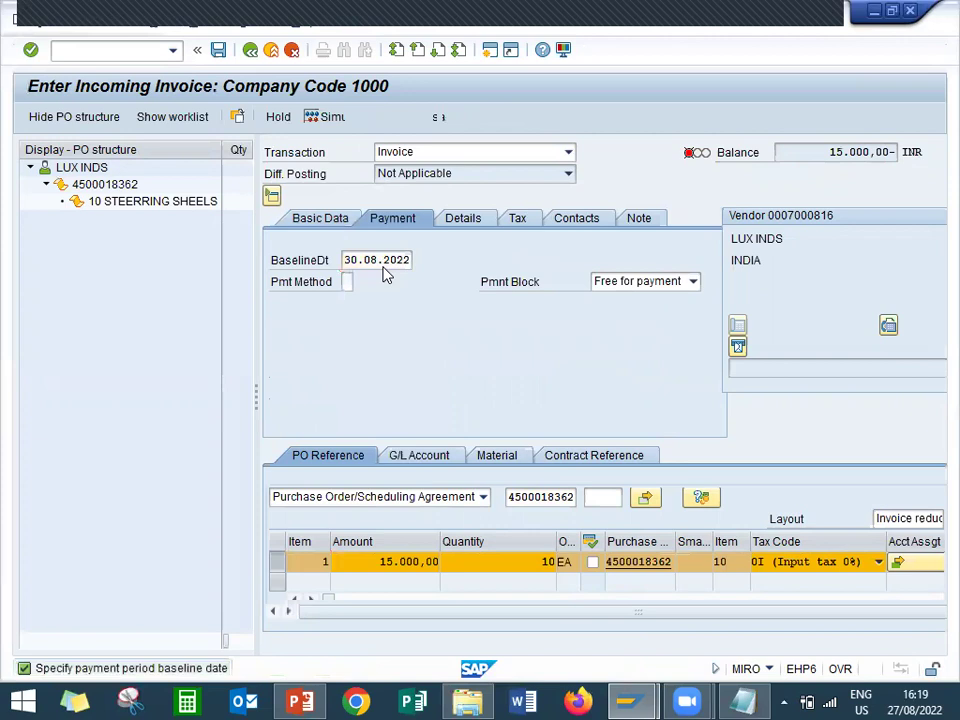
key(Return)
click(320, 218)
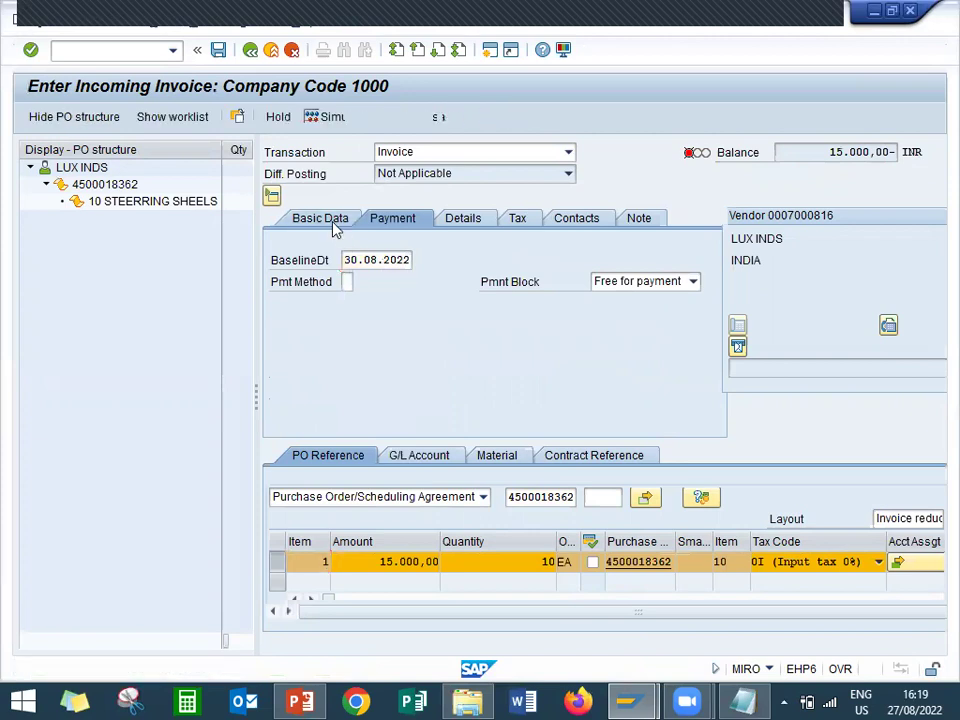
click(452, 307)
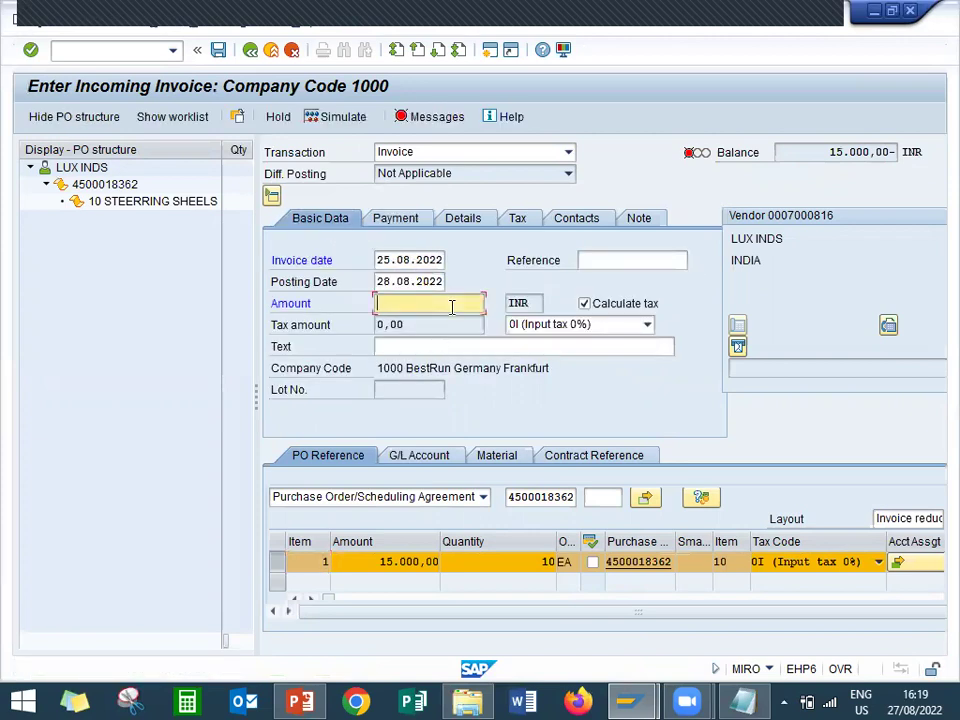
drag(826, 152, 864, 150)
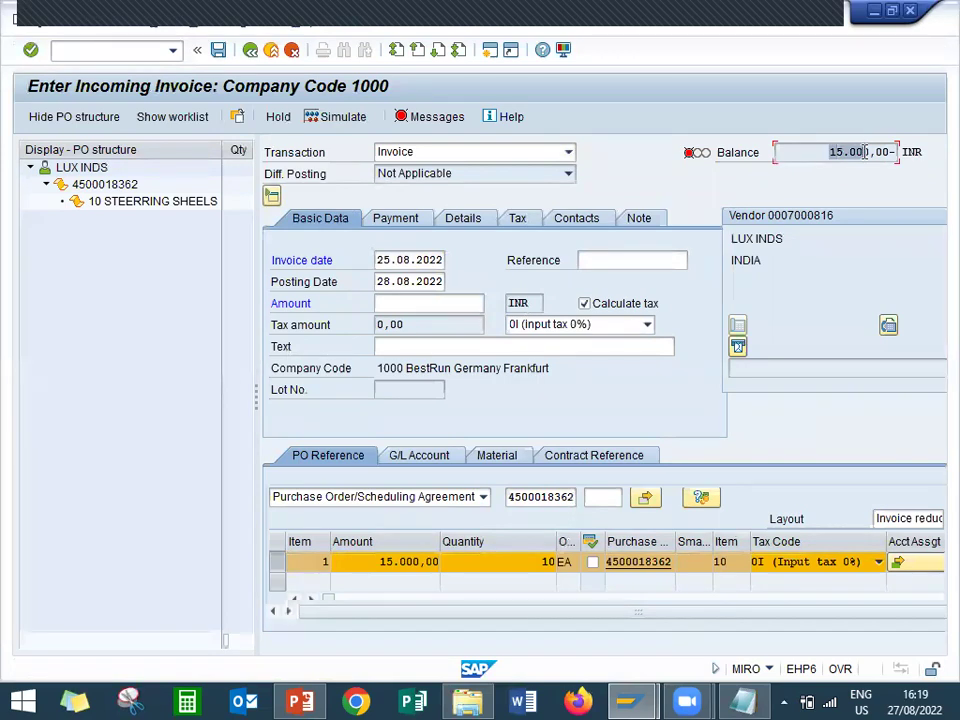
click(466, 303)
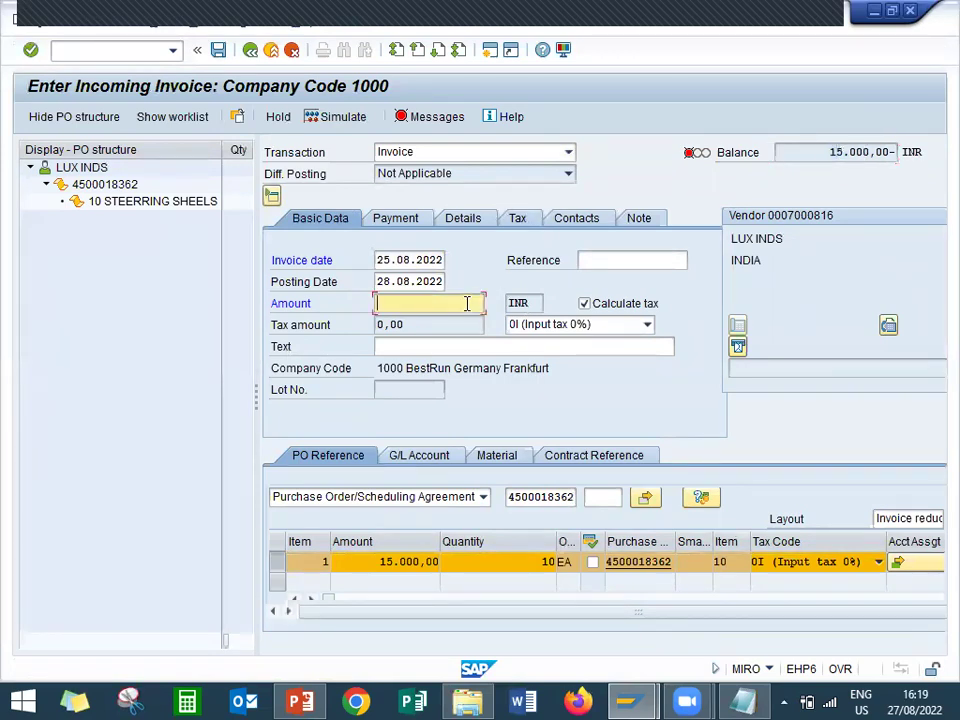
text(15000)
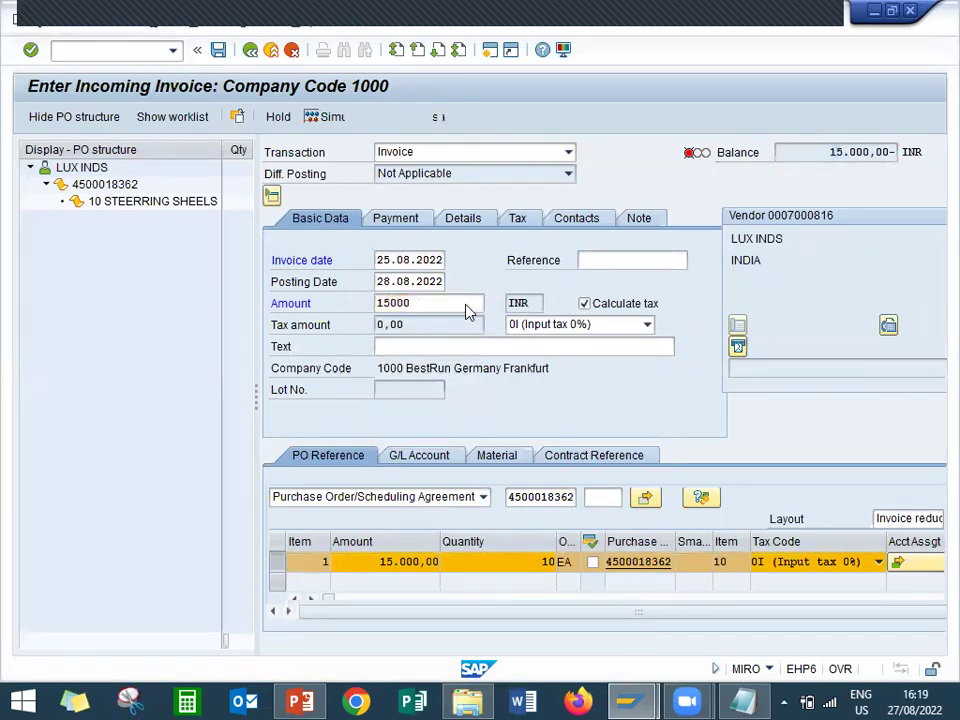
key(Return)
Step: Simulate and post invoice document 10592, then exit to the presentation
click(325, 118)
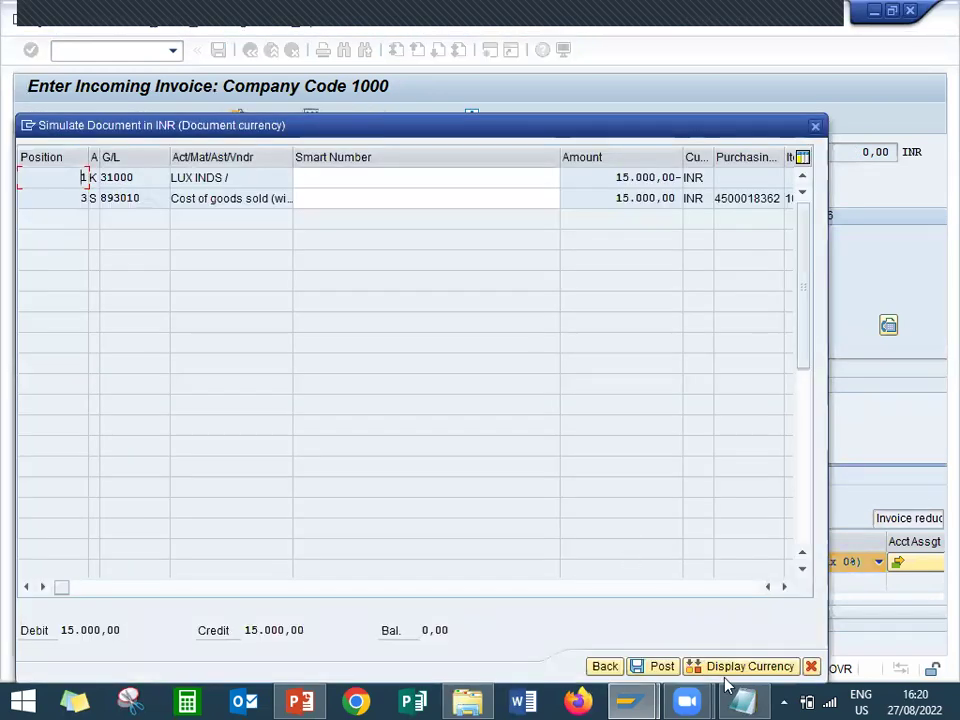
click(657, 667)
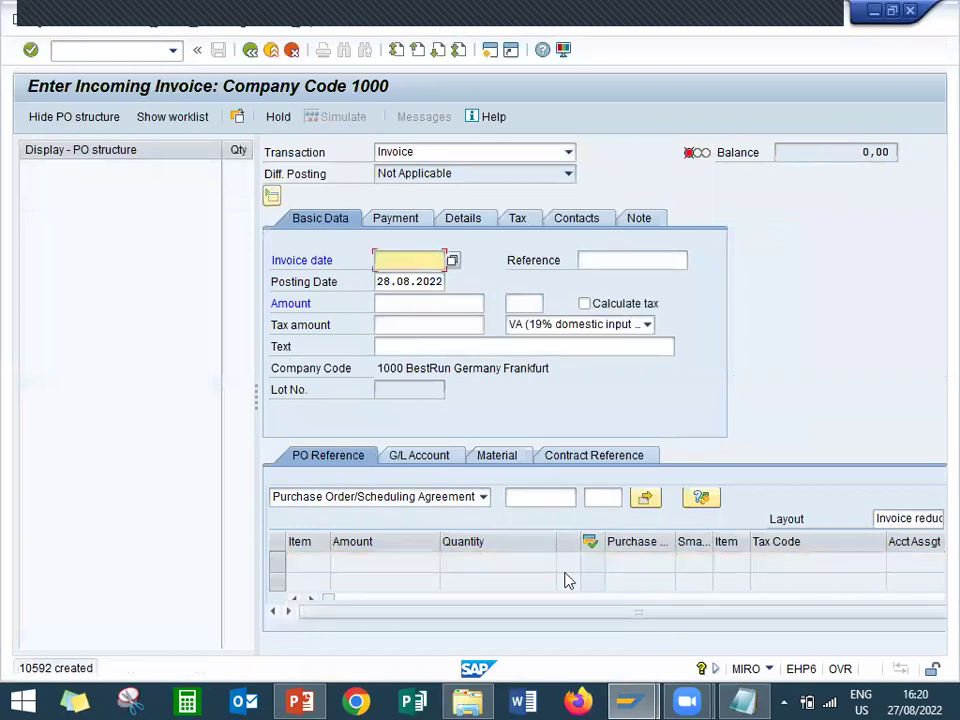
click(271, 50)
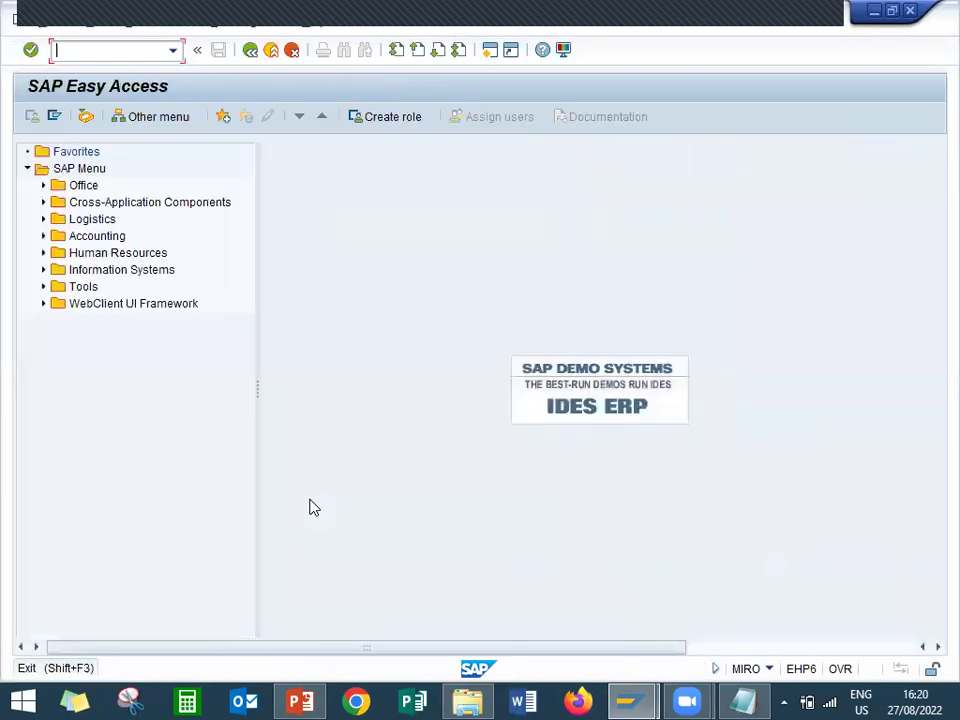
click(313, 700)
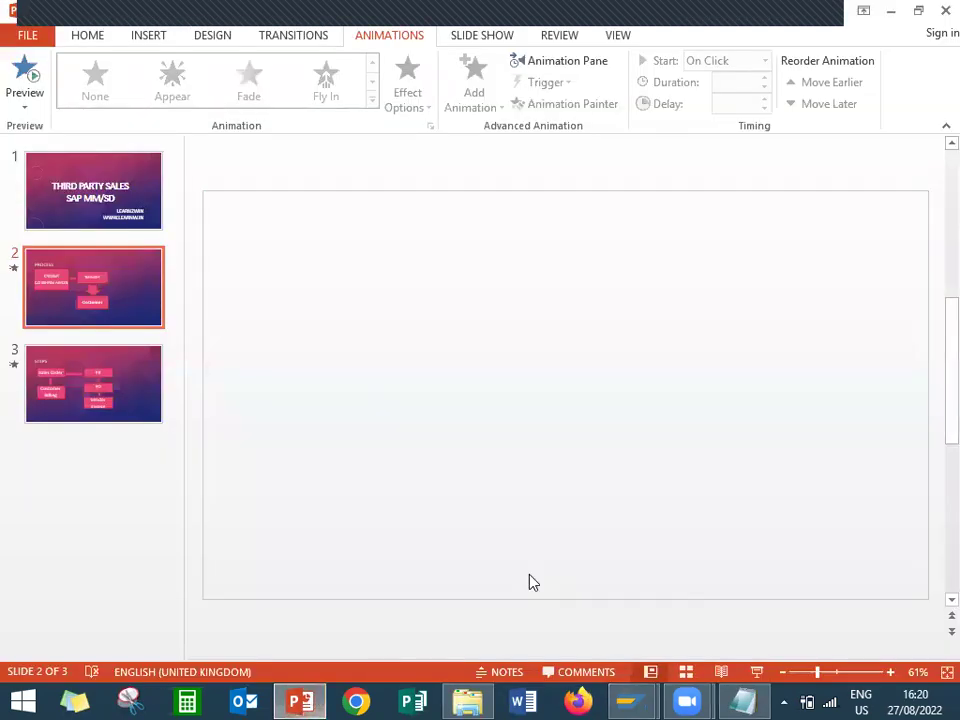
Step: Review slide 3 (Steps) in PowerPoint and switch back to SAP Easy Access
click(94, 404)
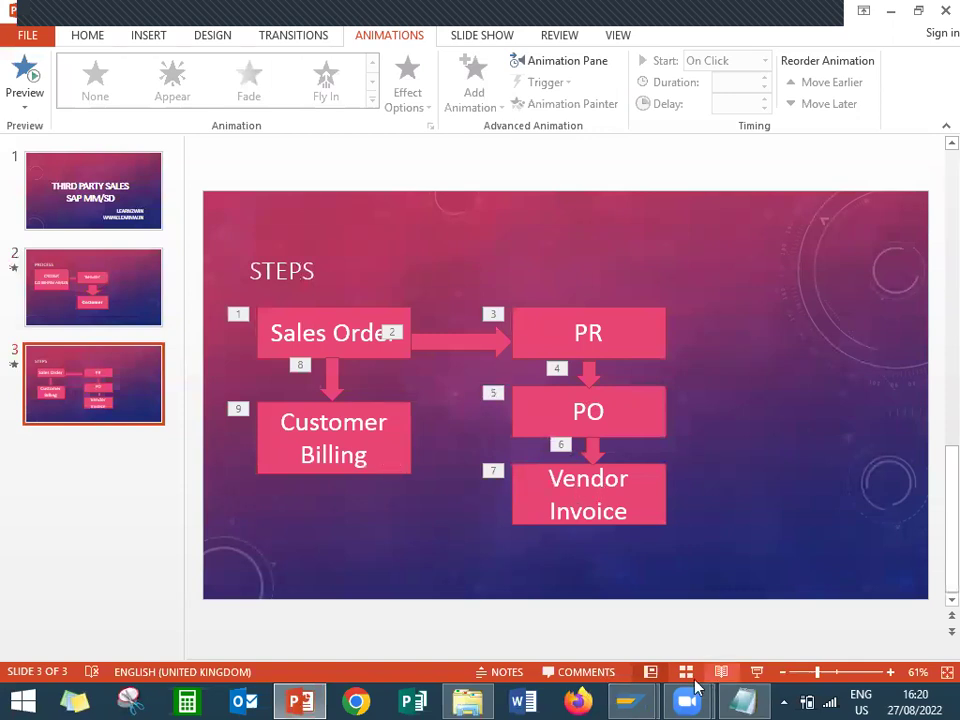
mouse_move(628, 700)
click(744, 584)
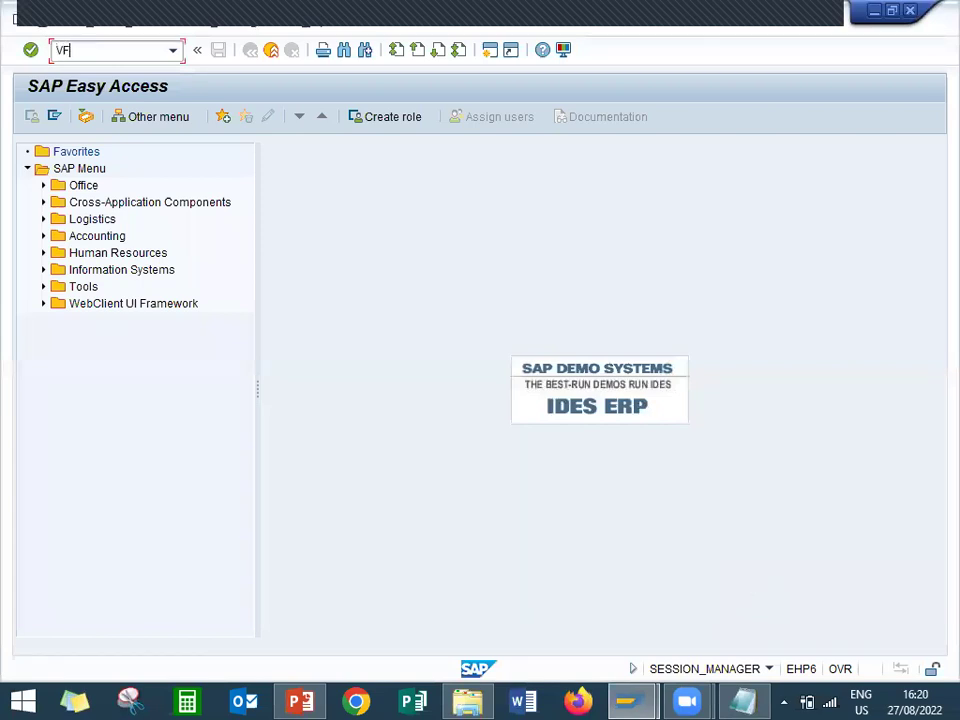
Step: Run VF01 and save the F2 invoice for order 14990 at 65.000,00 EUR
key(Return)
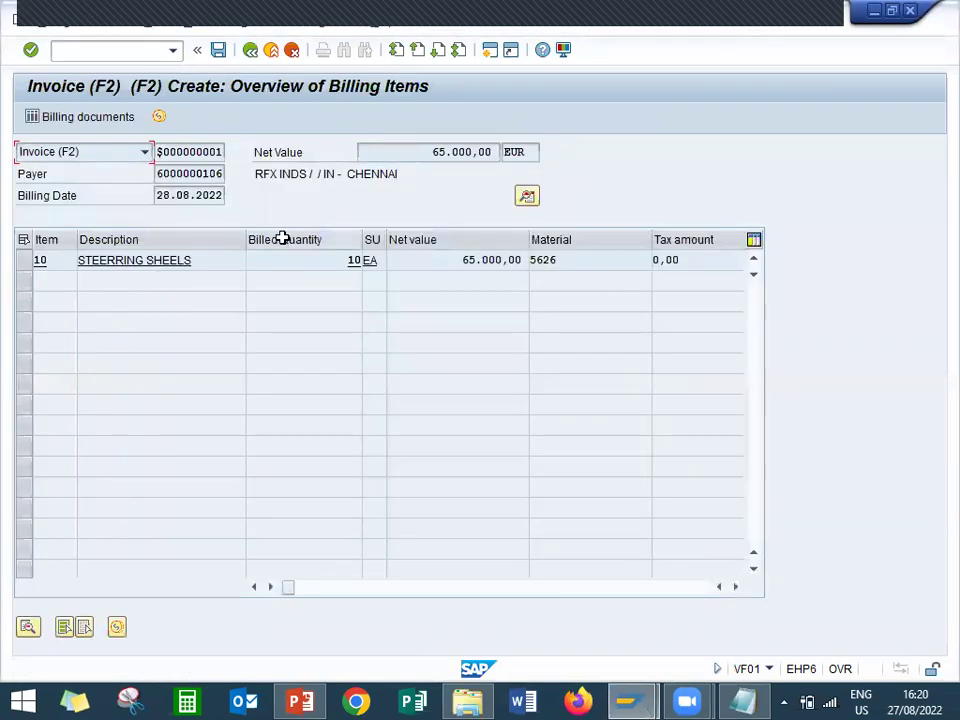
click(218, 50)
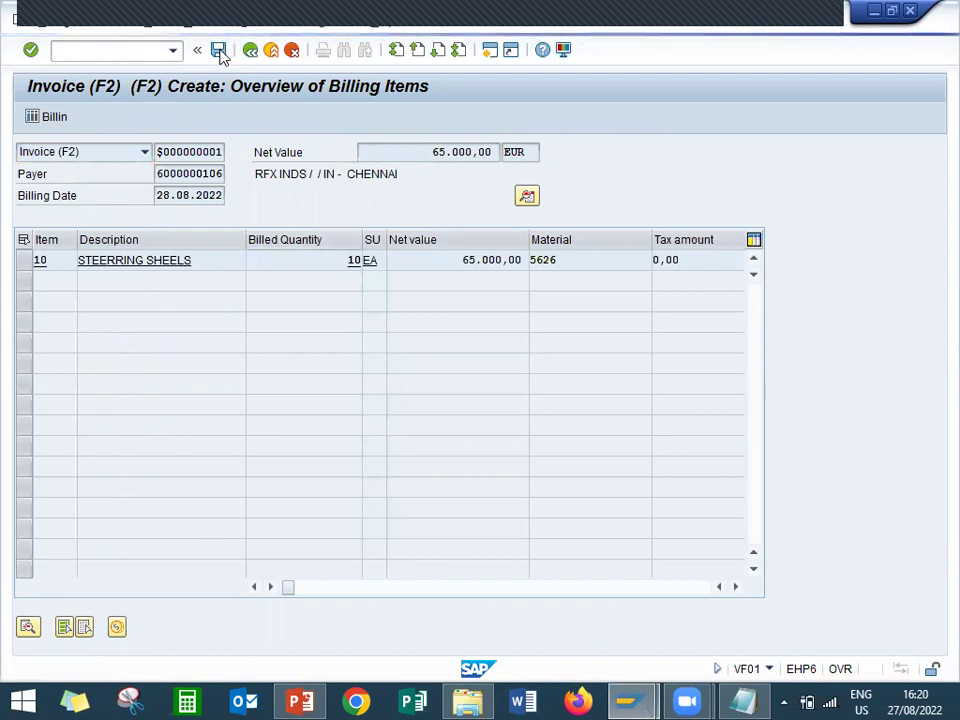